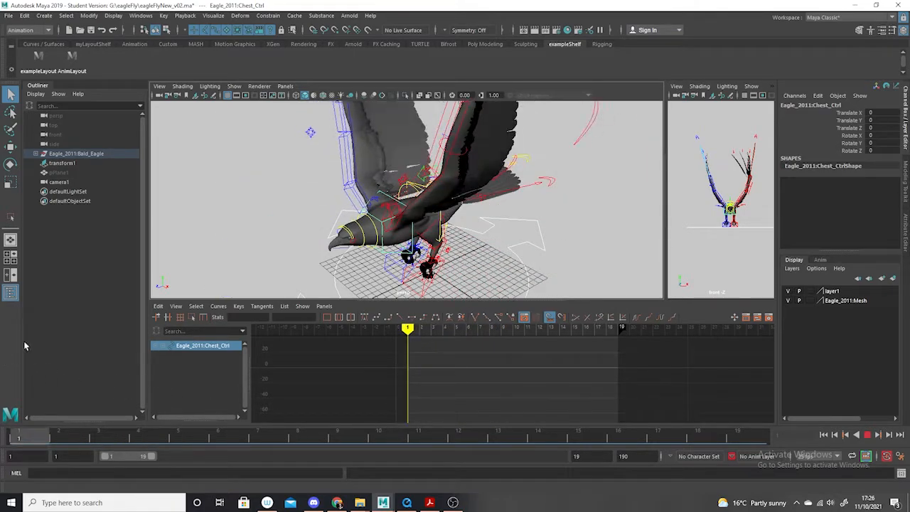
- Key the eagle's chest control at frame 1, then raise it to about 0.584 in Translate Y and key it at frame 9
{"action": "key", "text": "Escape"}
{"action": "left_click_drag", "start_coordinate": [355, 213], "coordinate": [401, 233], "text": "alt"}
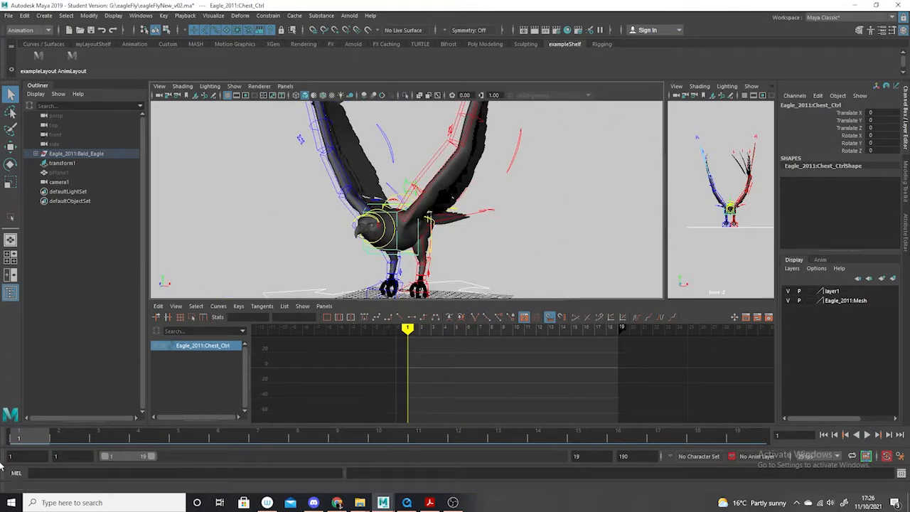
{"action": "key", "text": "s"}
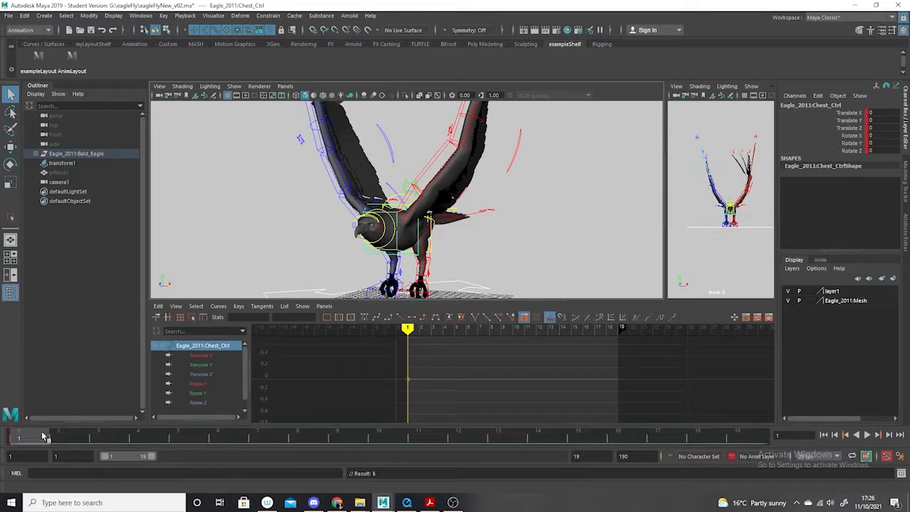
{"action": "left_click_drag", "start_coordinate": [47, 437], "coordinate": [337, 438]}
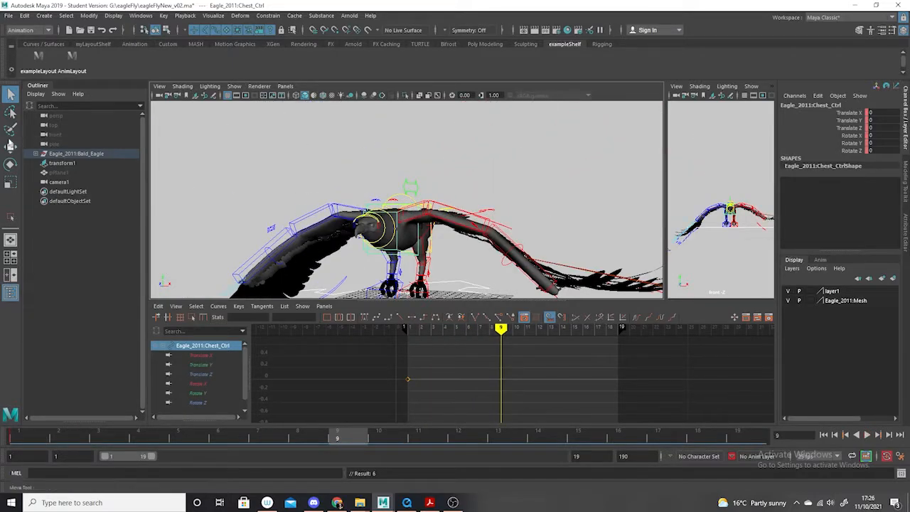
{"action": "left_click", "coordinate": [10, 145]}
{"action": "left_click_drag", "start_coordinate": [384, 173], "coordinate": [383, 171]}
{"action": "key", "text": "s"}
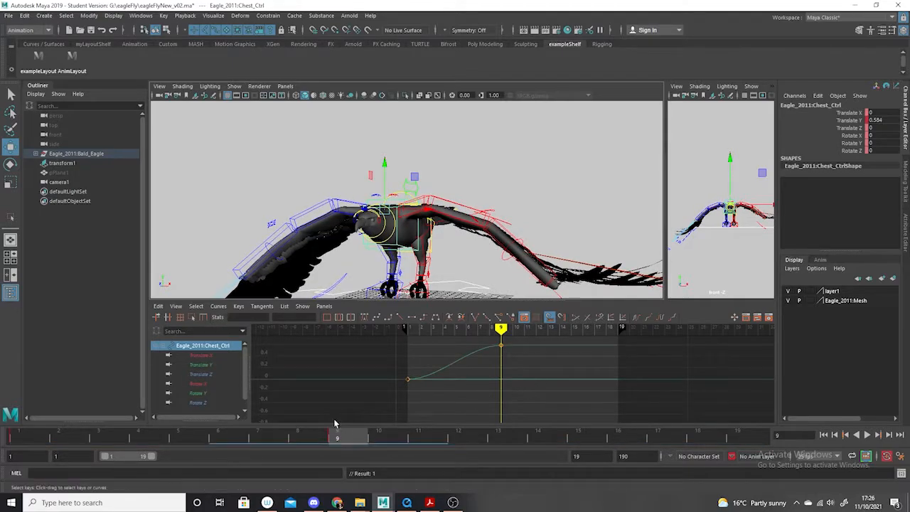
- Copy the chest control's key from frame 1 and paste it at frame 19
{"action": "left_click", "coordinate": [27, 437]}
{"action": "right_click", "coordinate": [27, 438]}
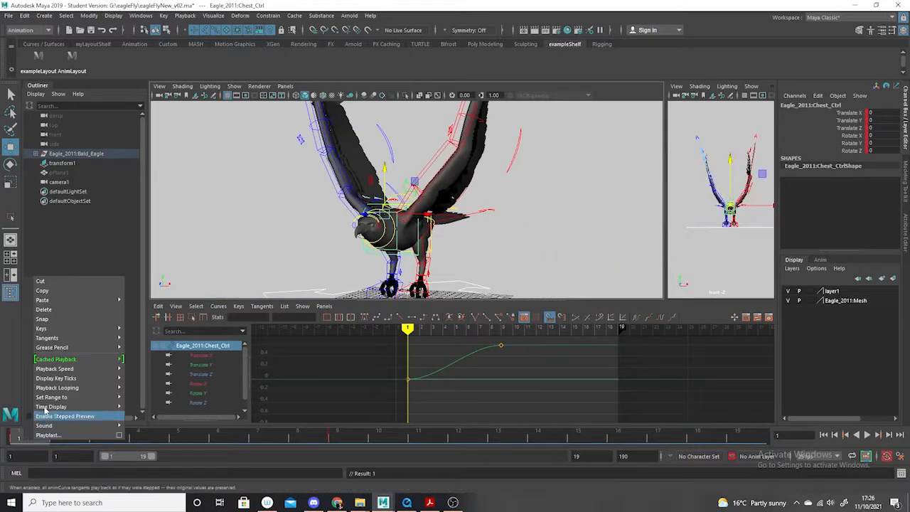
{"action": "left_click", "coordinate": [74, 294]}
{"action": "left_click", "coordinate": [740, 437]}
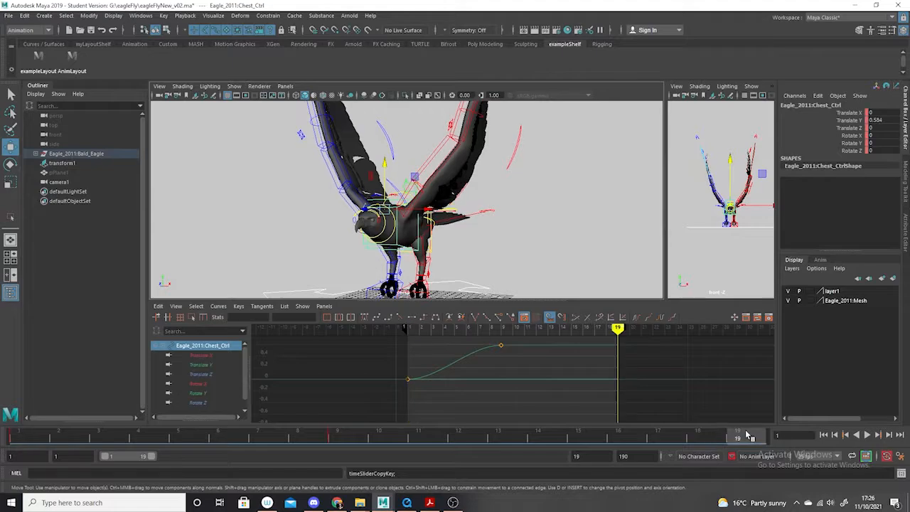
{"action": "right_click", "coordinate": [748, 435]}
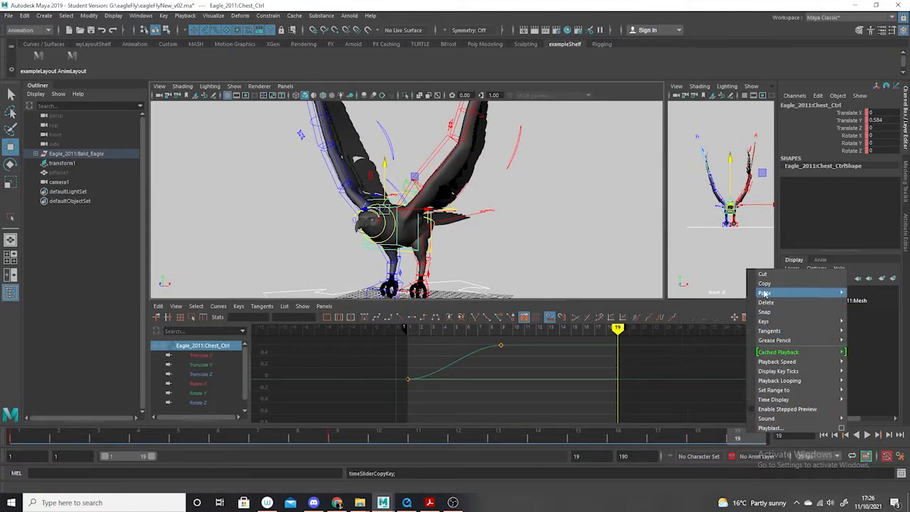
{"action": "mouse_move", "coordinate": [764, 293]}
{"action": "left_click", "coordinate": [719, 303]}
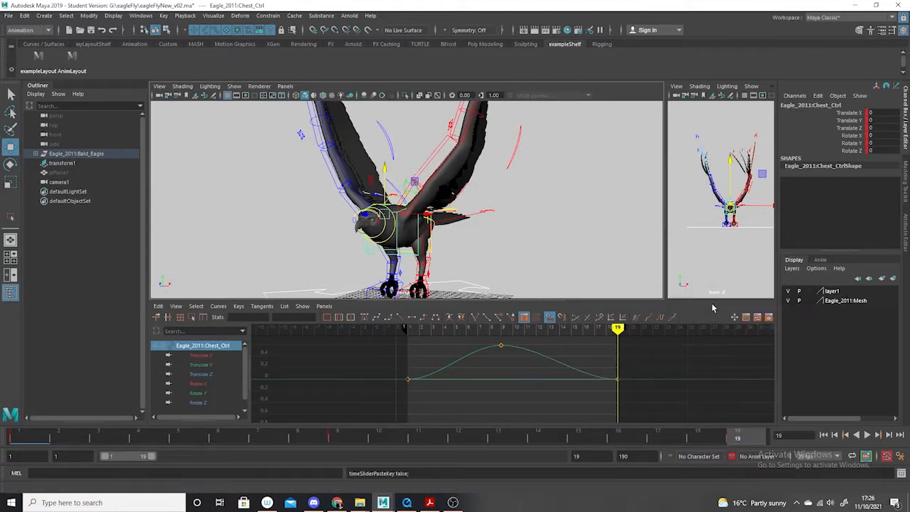
- Move the chest control's Translate Y peak key to frame 10 and cycle its curves before and after the keys
{"action": "left_click", "coordinate": [337, 437]}
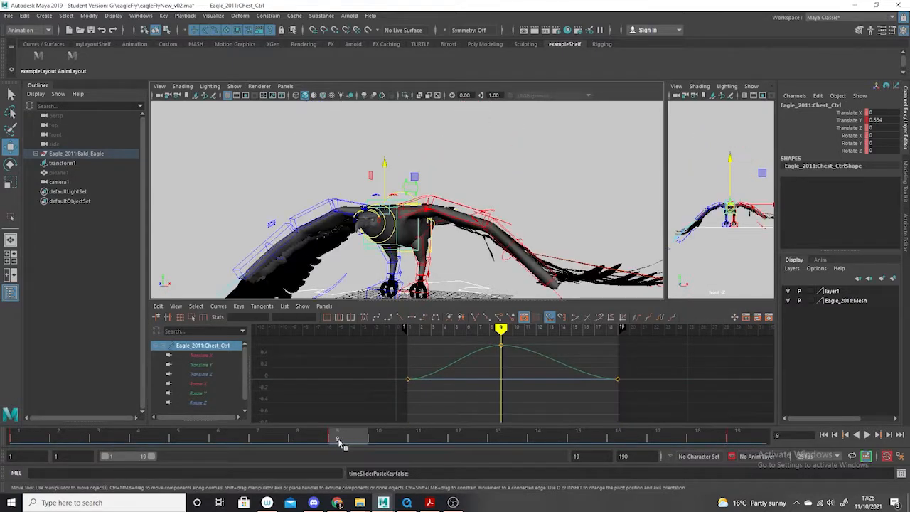
{"action": "left_click_drag", "start_coordinate": [526, 339], "coordinate": [496, 364]}
{"action": "middle_click_drag", "start_coordinate": [496, 365], "coordinate": [508, 365], "text": "shift"}
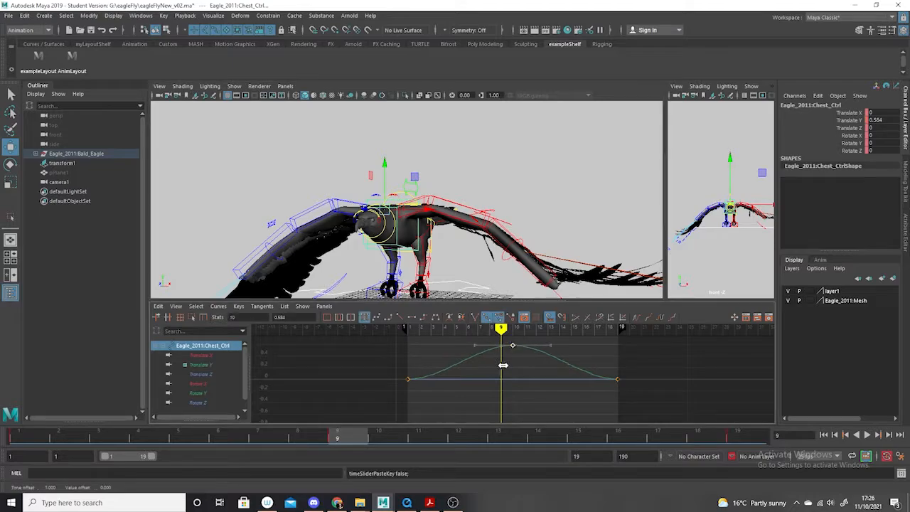
{"action": "scroll", "coordinate": [509, 400], "scroll_direction": "down", "scroll_amount": 5}
{"action": "key", "text": "alt+v"}
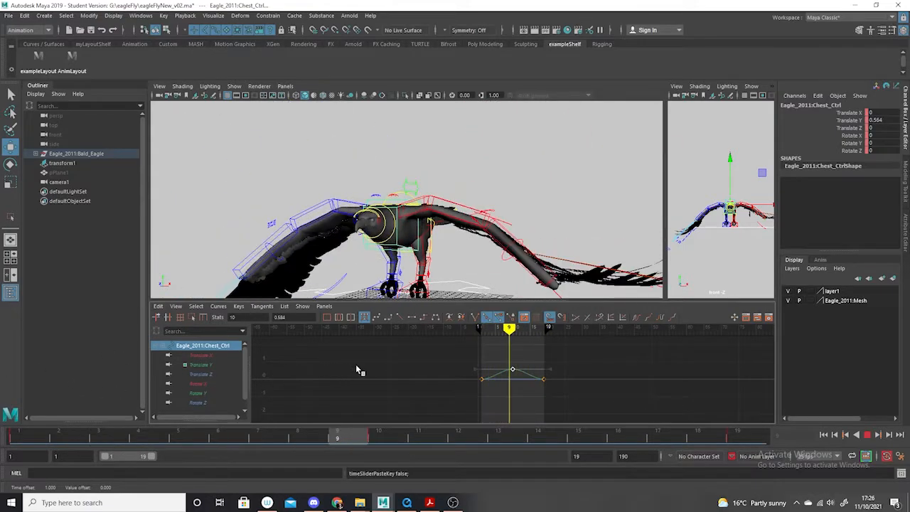
{"action": "key", "text": "alt+v"}
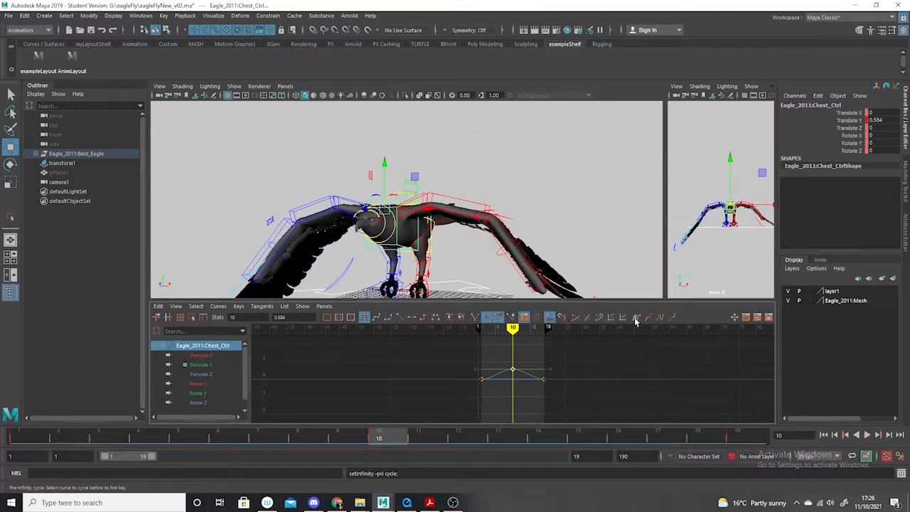
- Return to frame 1 and copy the chest control's animation curve with all its keys
{"action": "left_click_drag", "start_coordinate": [398, 214], "coordinate": [458, 212], "text": "alt"}
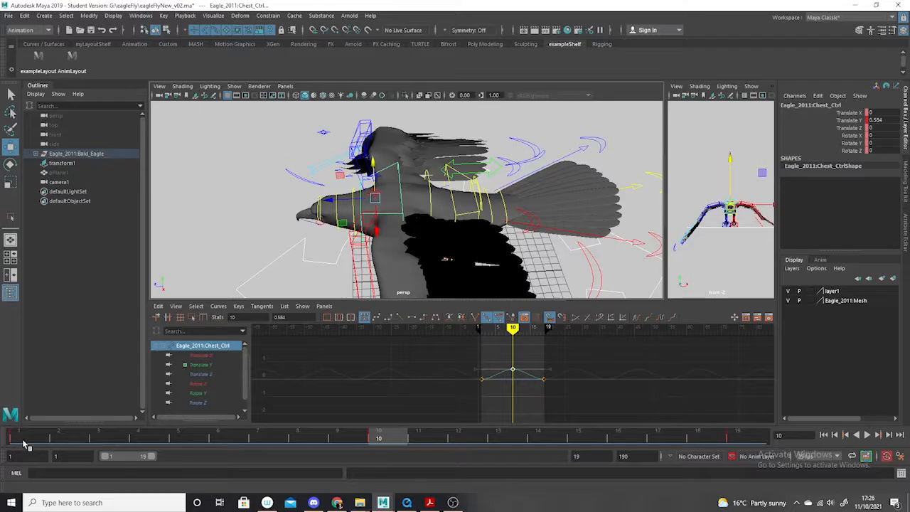
{"action": "key", "text": "alt+shift+v"}
{"action": "left_click_drag", "start_coordinate": [577, 386], "coordinate": [565, 349]}
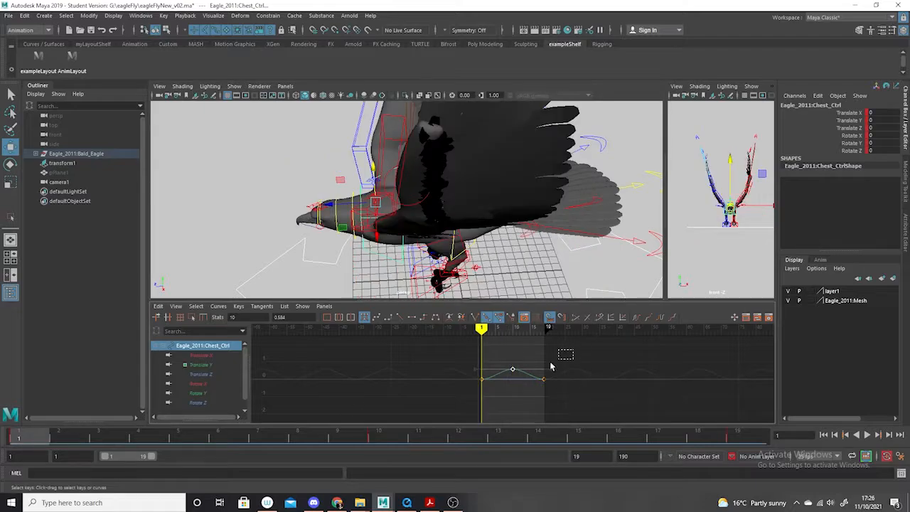
{"action": "left_click", "coordinate": [158, 306]}
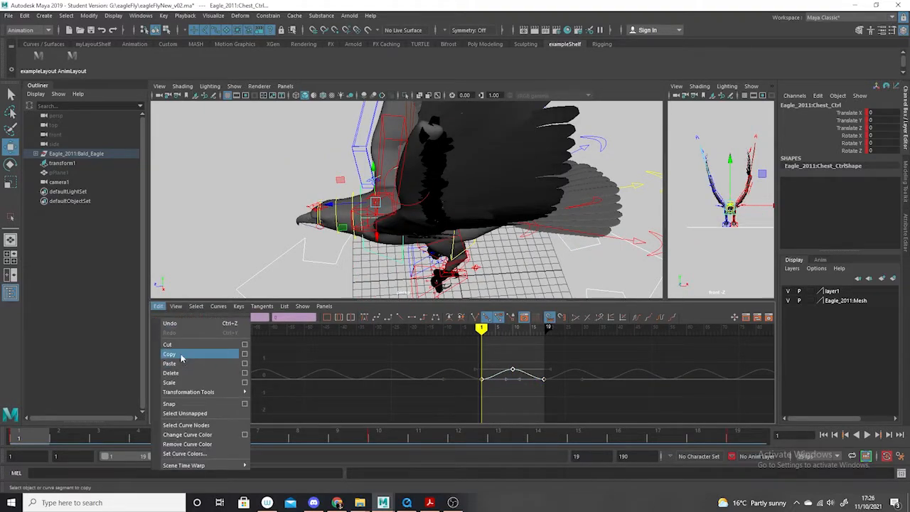
{"action": "left_click", "coordinate": [181, 354]}
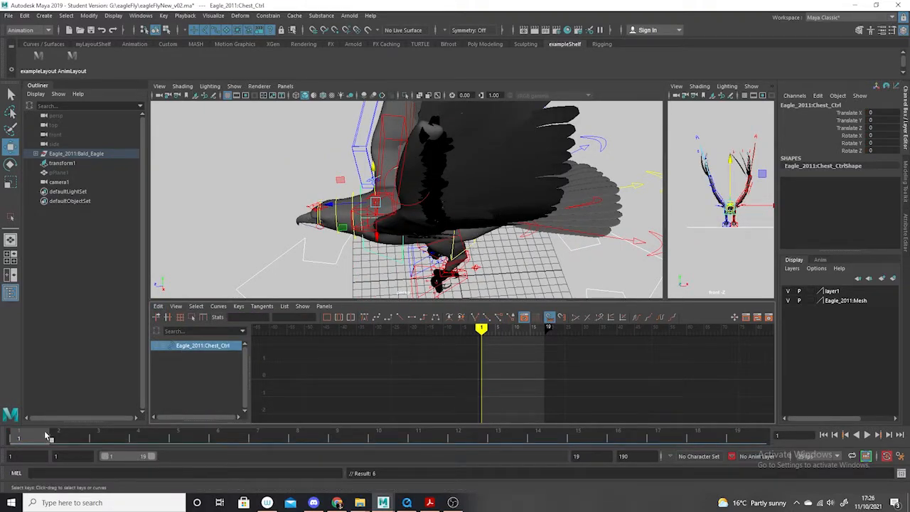
- Step through frames 3 to 5 from different angles to examine the timing of the wing downstroke
{"action": "left_click_drag", "start_coordinate": [47, 436], "coordinate": [138, 437]}
{"action": "left_click_drag", "start_coordinate": [441, 270], "coordinate": [461, 193], "text": "alt"}
{"action": "left_click", "coordinate": [104, 435]}
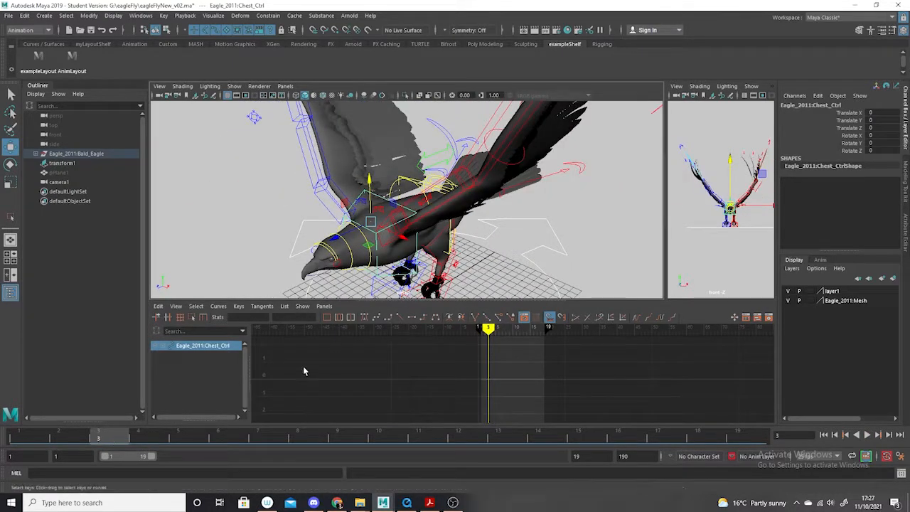
{"action": "left_click", "coordinate": [146, 437]}
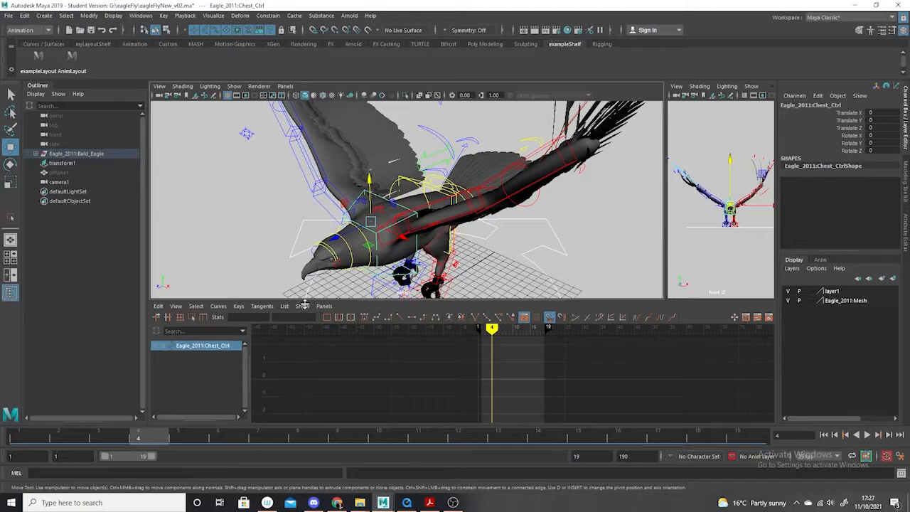
{"action": "left_click", "coordinate": [193, 440]}
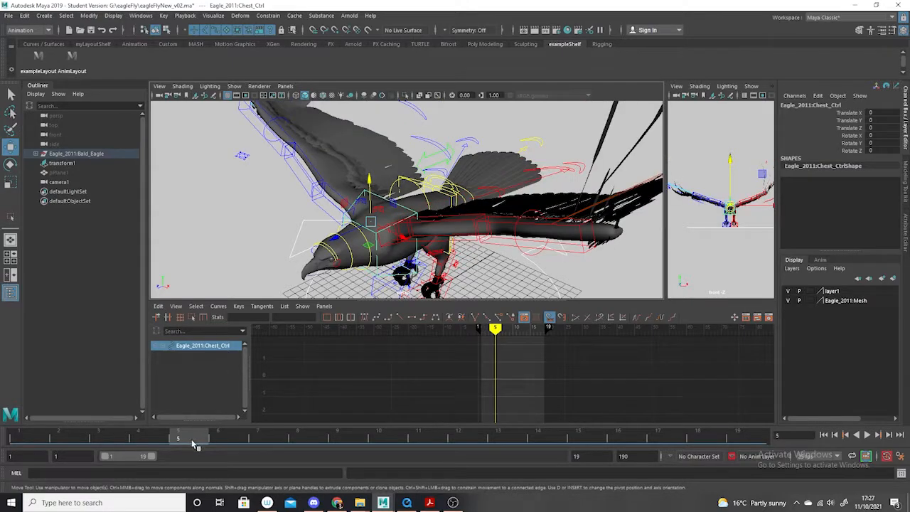
{"action": "left_click", "coordinate": [112, 440]}
{"action": "left_click", "coordinate": [149, 441]}
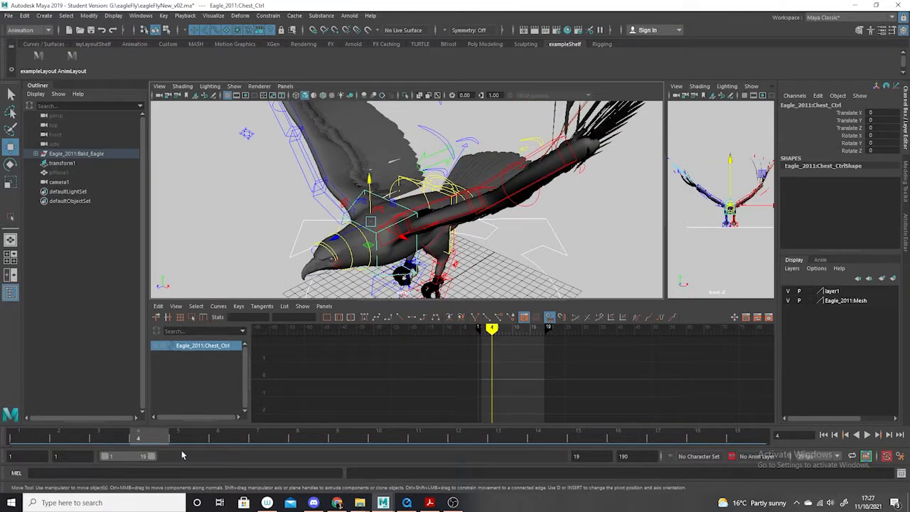
{"action": "left_click", "coordinate": [118, 440]}
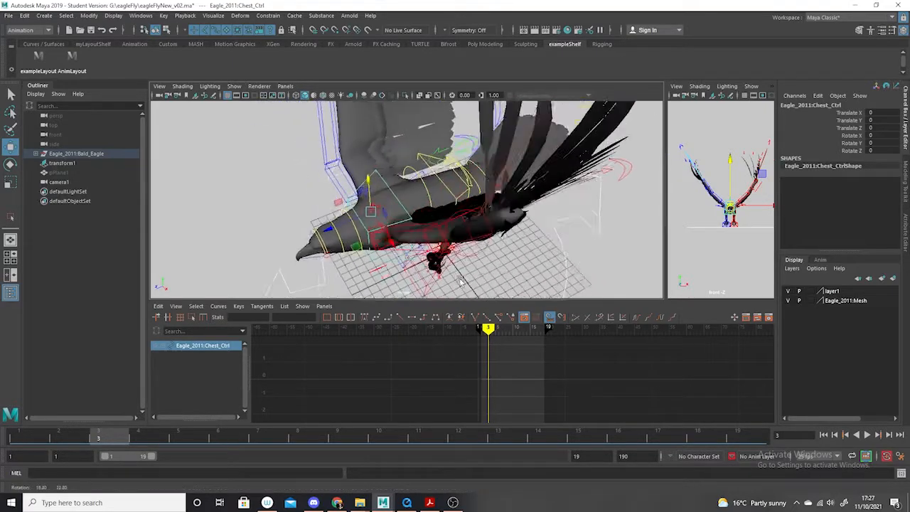
{"action": "left_click", "coordinate": [192, 441]}
- Try to paste the chest control's keys onto Spine_02_Ctrl at frame 5, and undo the paste
{"action": "left_click", "coordinate": [444, 190]}
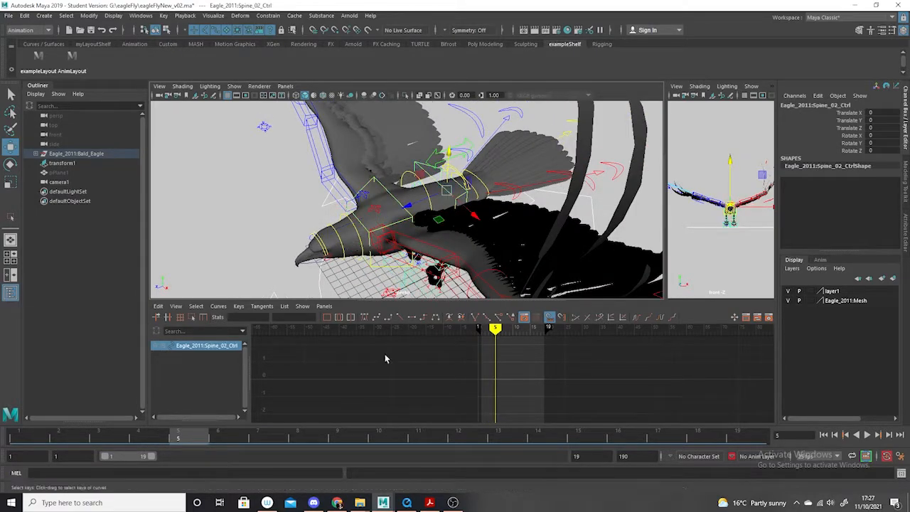
{"action": "right_click", "coordinate": [176, 440]}
{"action": "mouse_move", "coordinate": [206, 295]}
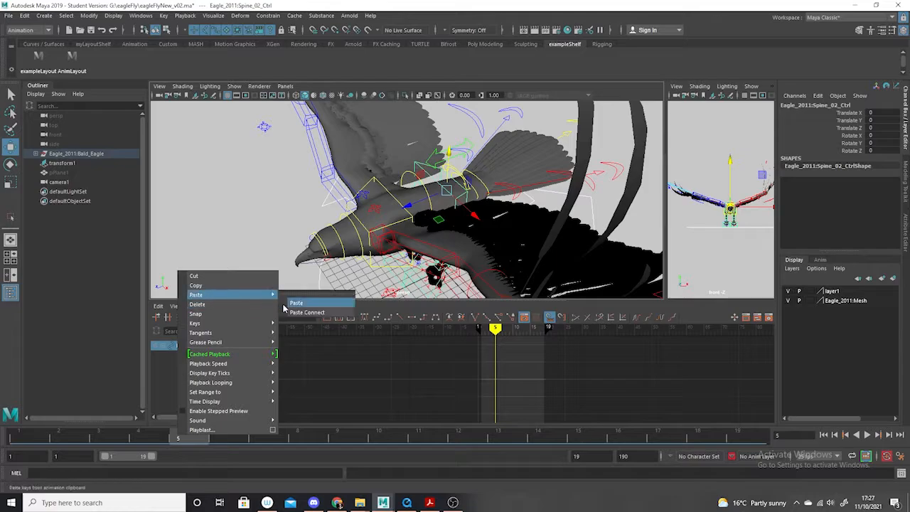
{"action": "left_click", "coordinate": [293, 300]}
{"action": "key", "text": "ctrl+z"}
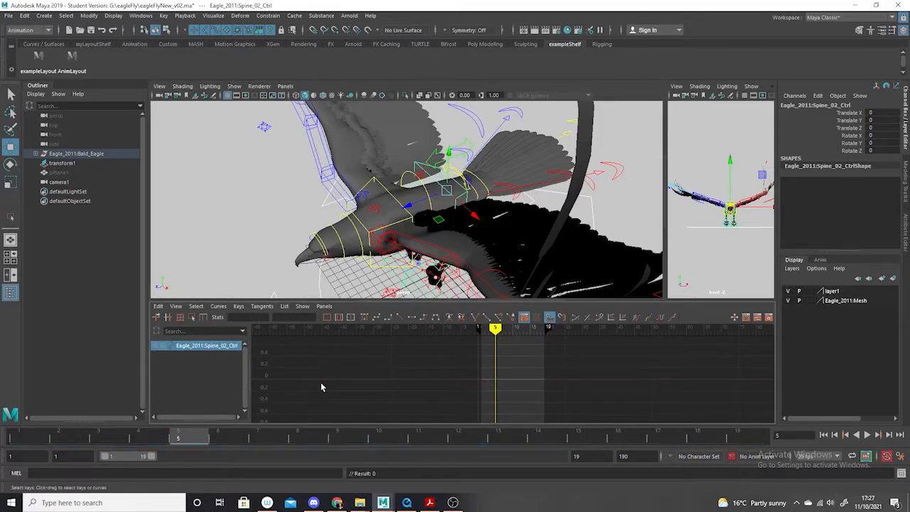
{"action": "left_click", "coordinate": [399, 200]}
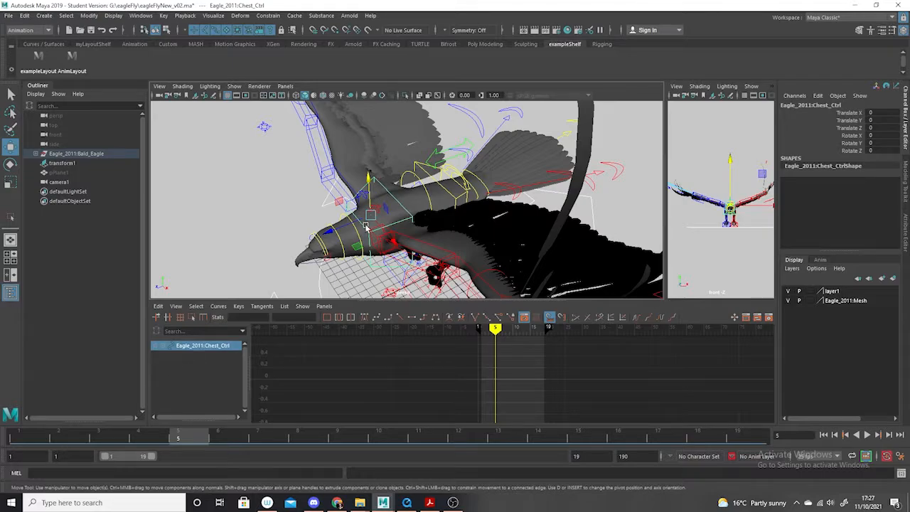
{"action": "left_click", "coordinate": [53, 434]}
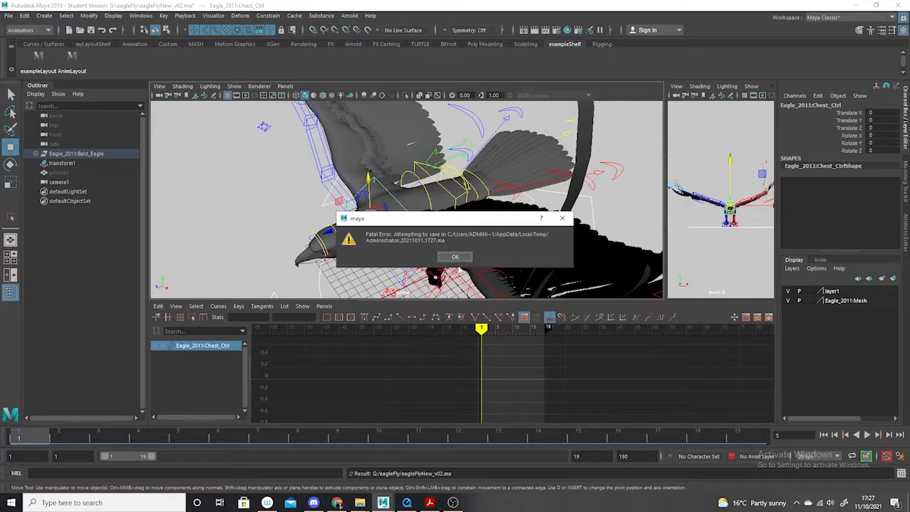
{"action": "left_click", "coordinate": [453, 503]}
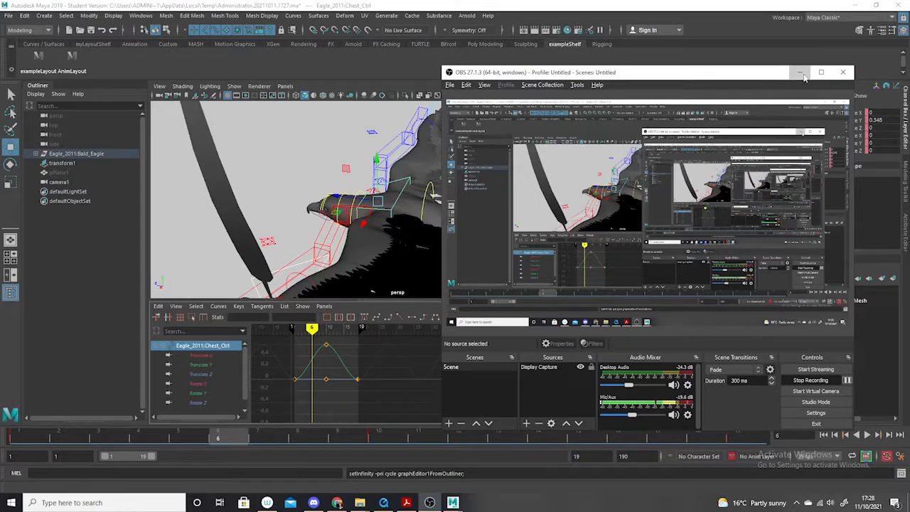
{"action": "left_click", "coordinate": [800, 72]}
- Copy the chest control's keys over the whole range from frame 1 to frame 19
{"action": "left_click_drag", "start_coordinate": [425, 245], "coordinate": [418, 238], "text": "alt"}
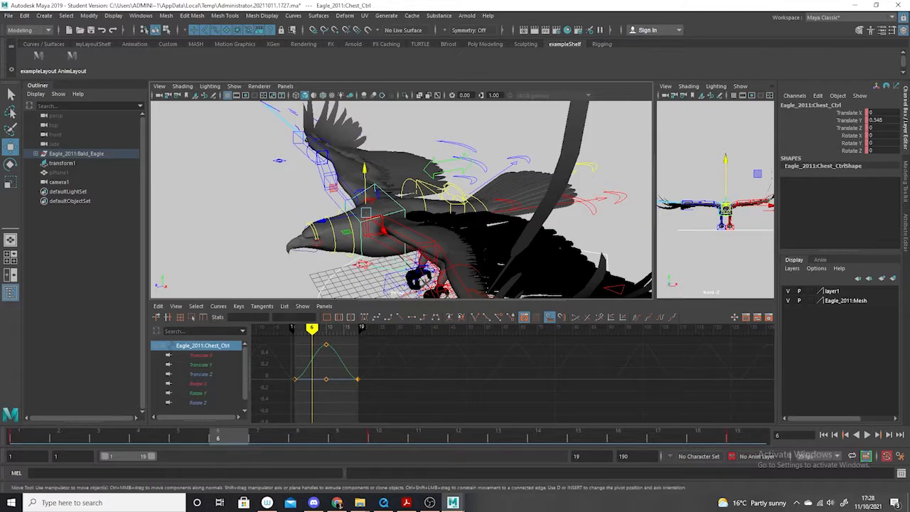
{"action": "left_click_drag", "start_coordinate": [24, 440], "coordinate": [745, 441], "text": "shift"}
{"action": "right_click", "coordinate": [745, 441]}
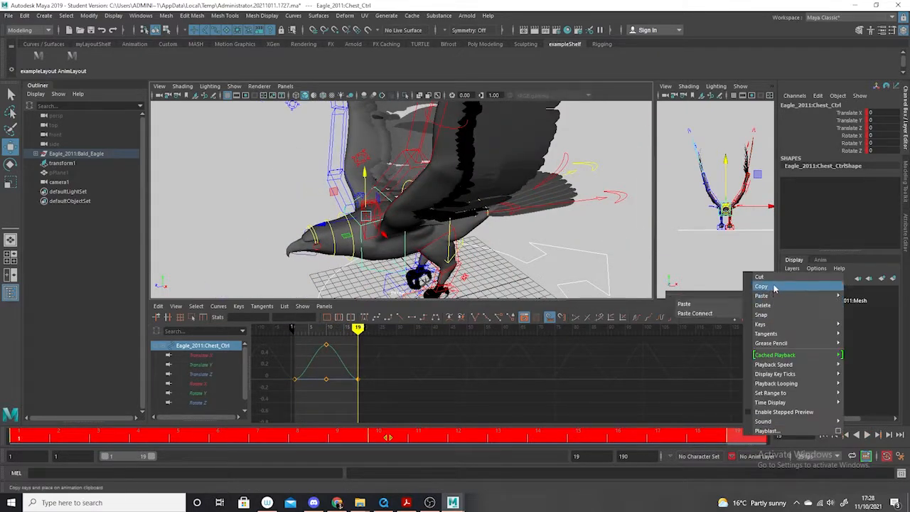
{"action": "left_click", "coordinate": [779, 290]}
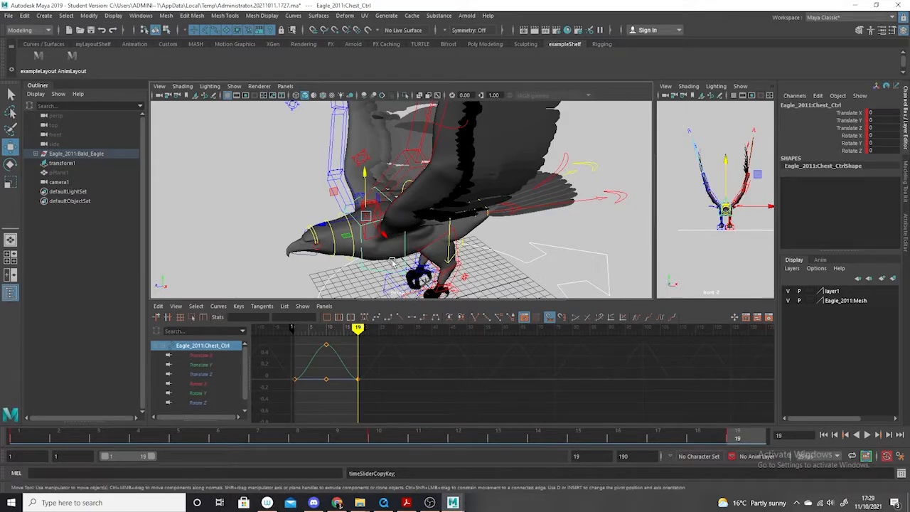
- Paste the copied chest keys onto Spine_02_Ctrl at frame 5 and cycle its curves before and after the keys
{"action": "left_click_drag", "start_coordinate": [398, 260], "coordinate": [403, 233], "text": "alt"}
{"action": "left_click", "coordinate": [425, 180]}
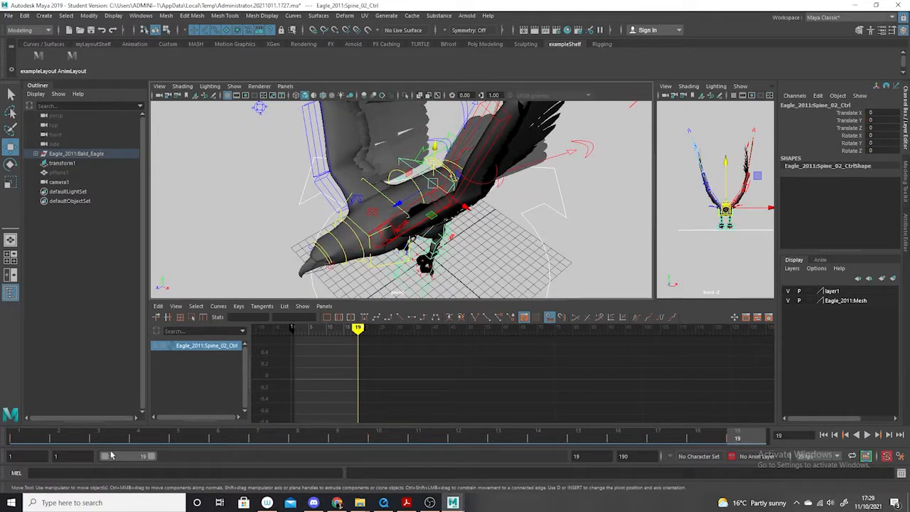
{"action": "left_click", "coordinate": [178, 438]}
{"action": "right_click", "coordinate": [179, 438]}
{"action": "mouse_move", "coordinate": [227, 293]}
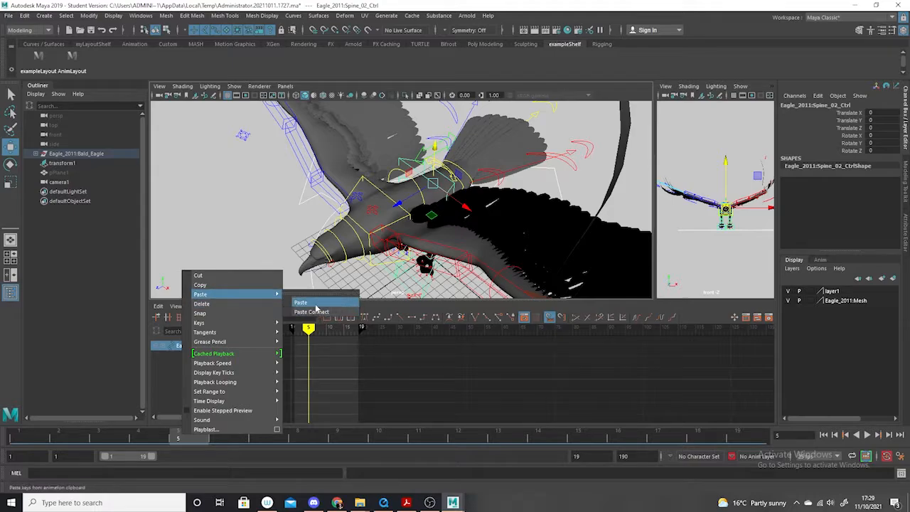
{"action": "left_click", "coordinate": [316, 305]}
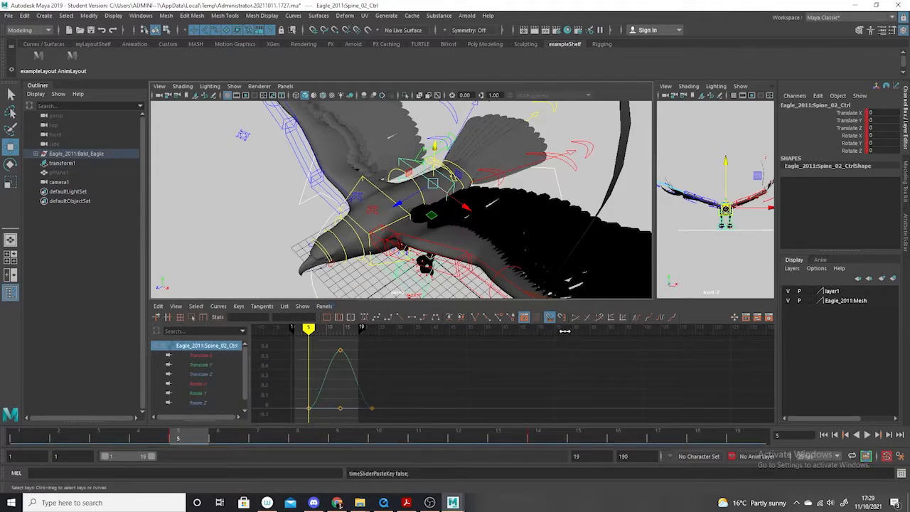
{"action": "left_click", "coordinate": [636, 318]}
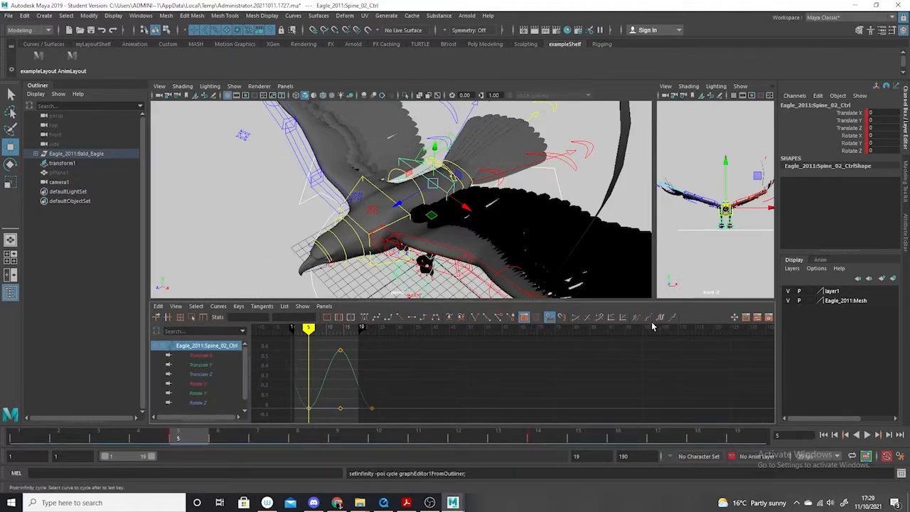
{"action": "key", "text": "f"}
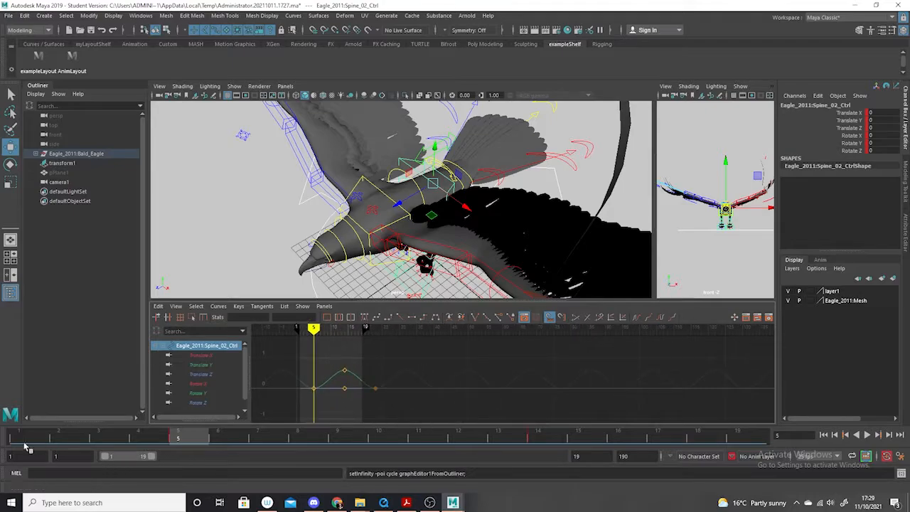
- Shift all of Spine_02_Ctrl's keys one frame earlier so they start at frame 4, and play back the cycle
{"action": "key", "text": "alt+v"}
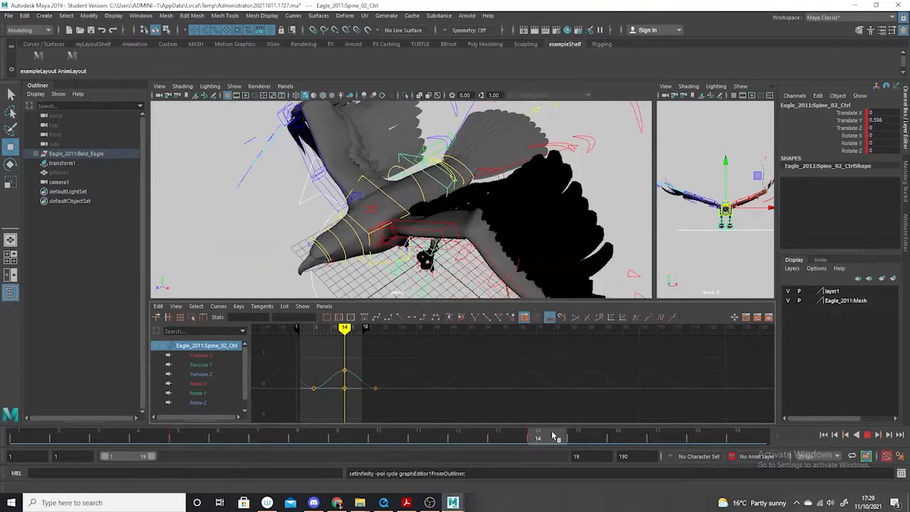
{"action": "key", "text": "alt+v"}
{"action": "left_click_drag", "start_coordinate": [402, 361], "coordinate": [306, 414]}
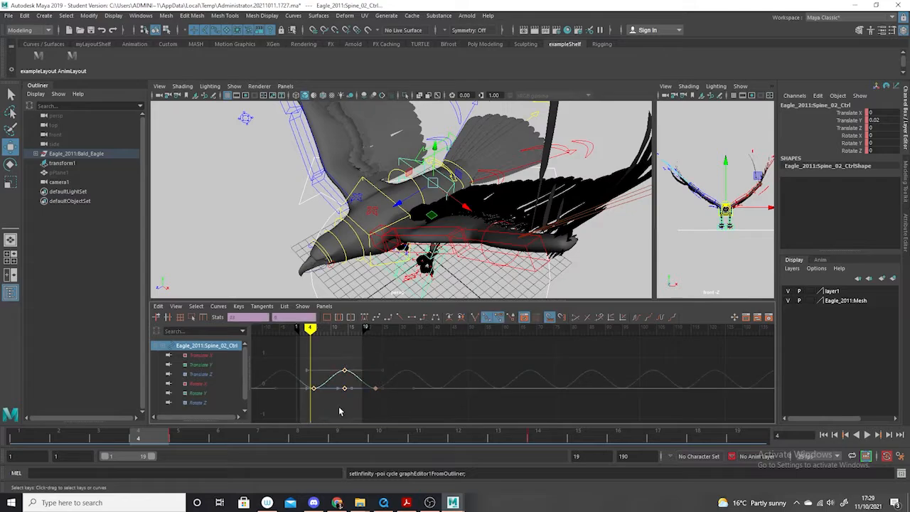
{"action": "middle_click_drag", "start_coordinate": [336, 405], "coordinate": [332, 404], "text": "shift"}
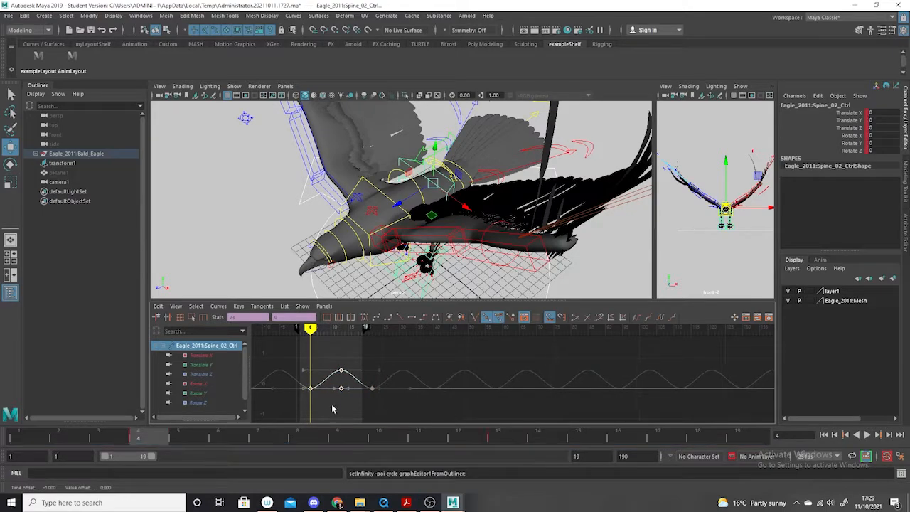
{"action": "left_click", "coordinate": [28, 441]}
{"action": "key", "text": "alt+v"}
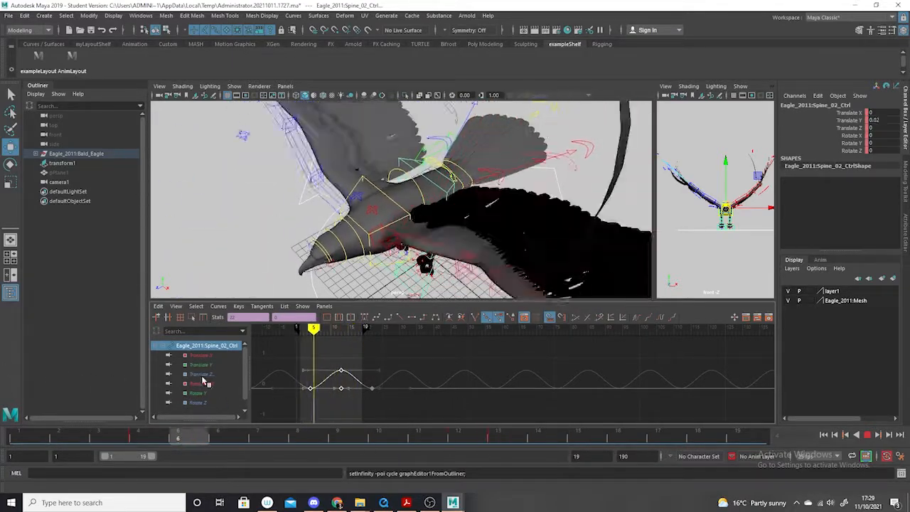
{"action": "key", "text": "Escape"}
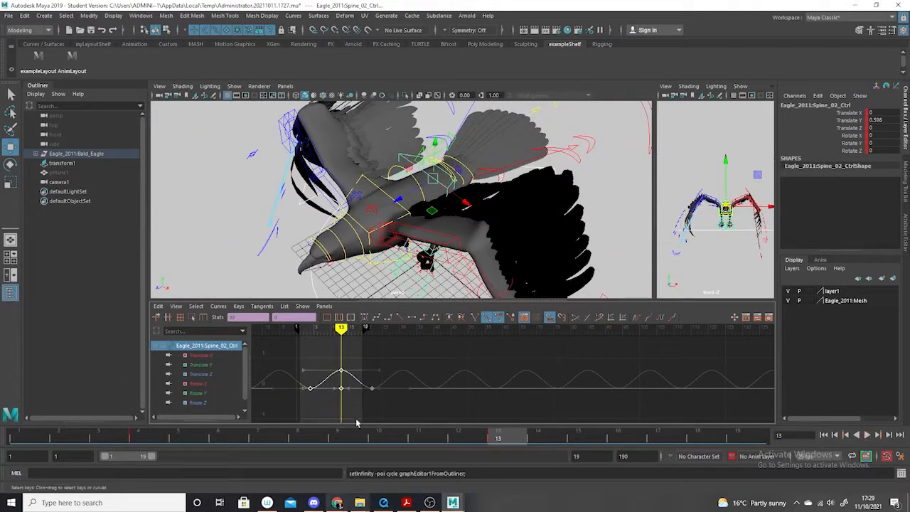
- Rotate the chest control to about -1.345 in Rotate Z and key it at frame 5
{"action": "left_click", "coordinate": [357, 223]}
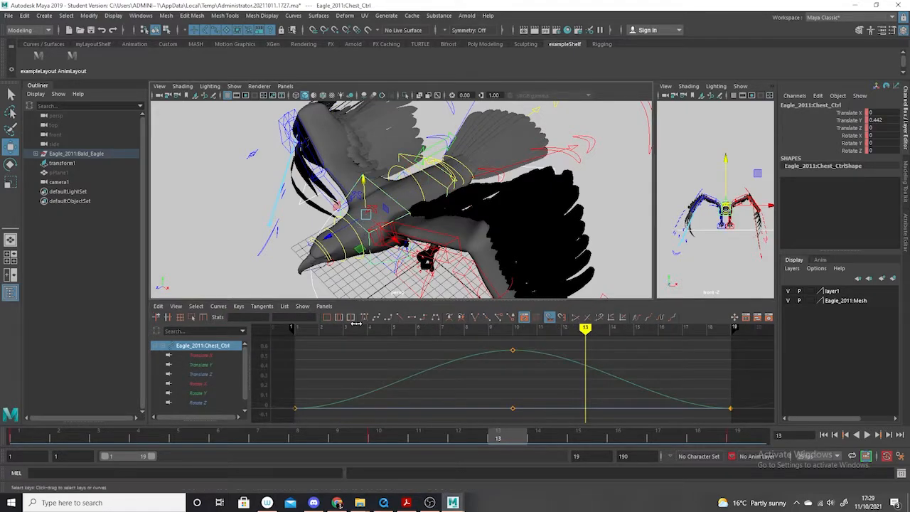
{"action": "left_click", "coordinate": [203, 404]}
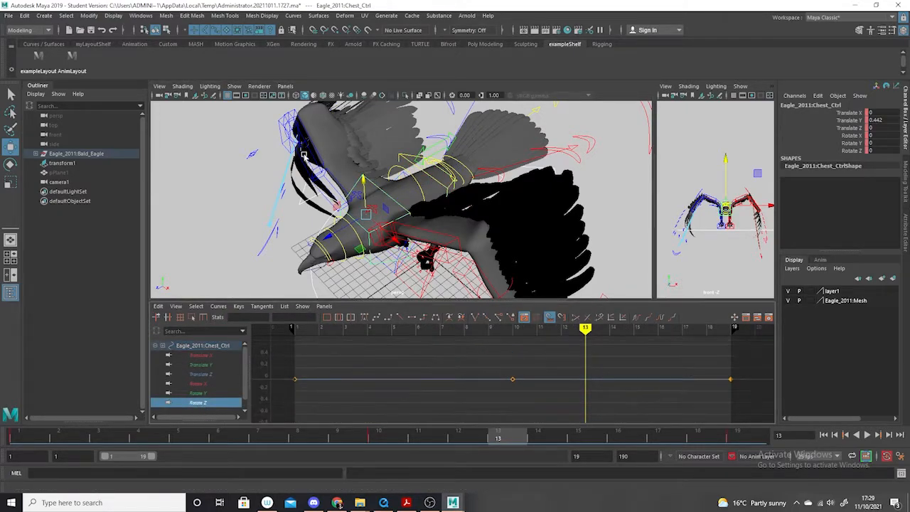
{"action": "left_click", "coordinate": [10, 165]}
{"action": "left_click_drag", "start_coordinate": [375, 268], "coordinate": [433, 263], "text": "alt"}
{"action": "left_click_drag", "start_coordinate": [179, 435], "coordinate": [184, 391]}
{"action": "left_click_drag", "start_coordinate": [405, 212], "coordinate": [407, 216]}
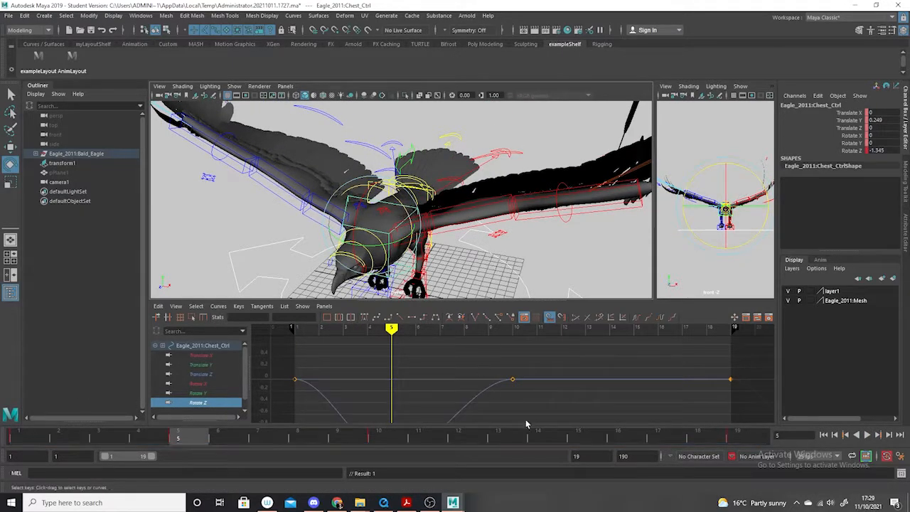
- Rotate the chest control the opposite way to 1.46 in Rotate Z and key it at frame 14
{"action": "scroll", "coordinate": [496, 383], "scroll_direction": "down", "scroll_amount": 5}
{"action": "key", "text": "alt+v"}
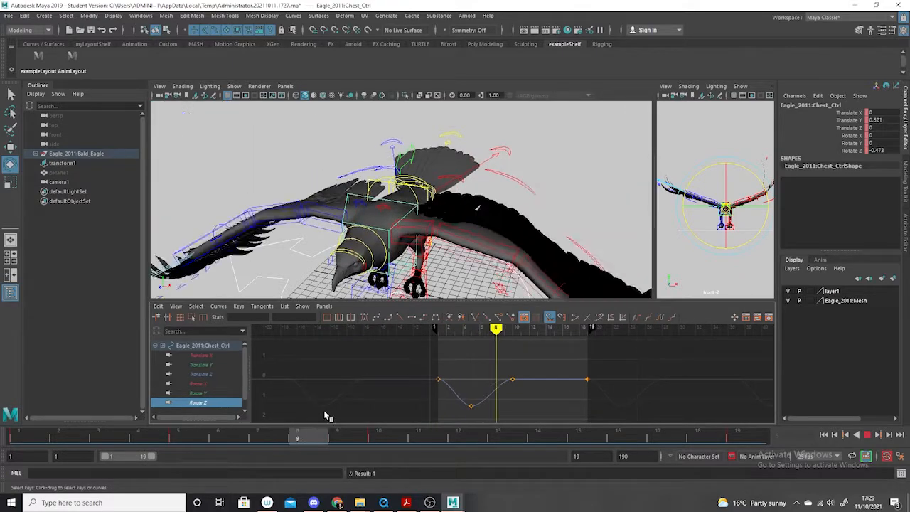
{"action": "key", "text": "alt+v"}
{"action": "key", "text": "e"}
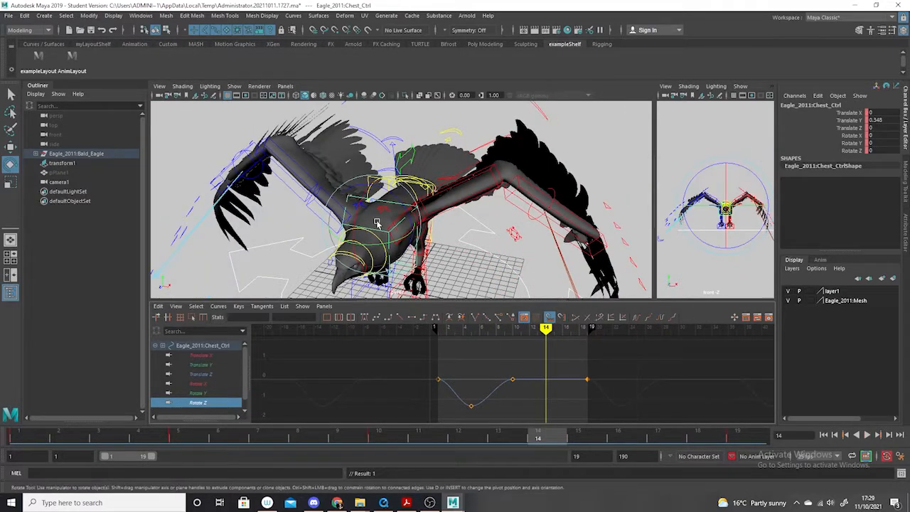
{"action": "left_click_drag", "start_coordinate": [409, 215], "coordinate": [420, 213]}
{"action": "key", "text": "s"}
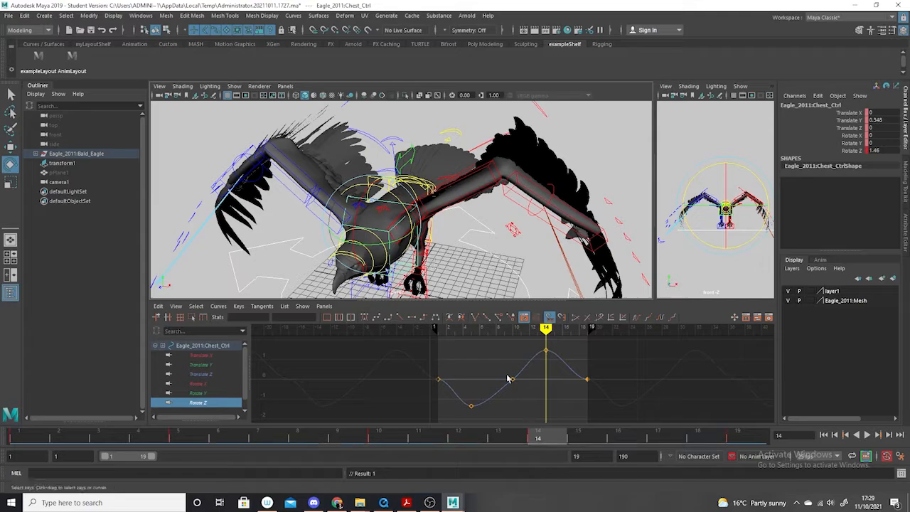
- Delete the chest's middle Rotate Z key at frame 10 and slope the first and last keys' tangents downward for a smooth loop
{"action": "key", "text": "Delete"}
{"action": "left_click_drag", "start_coordinate": [465, 370], "coordinate": [422, 384]}
{"action": "left_click_drag", "start_coordinate": [477, 374], "coordinate": [475, 389]}
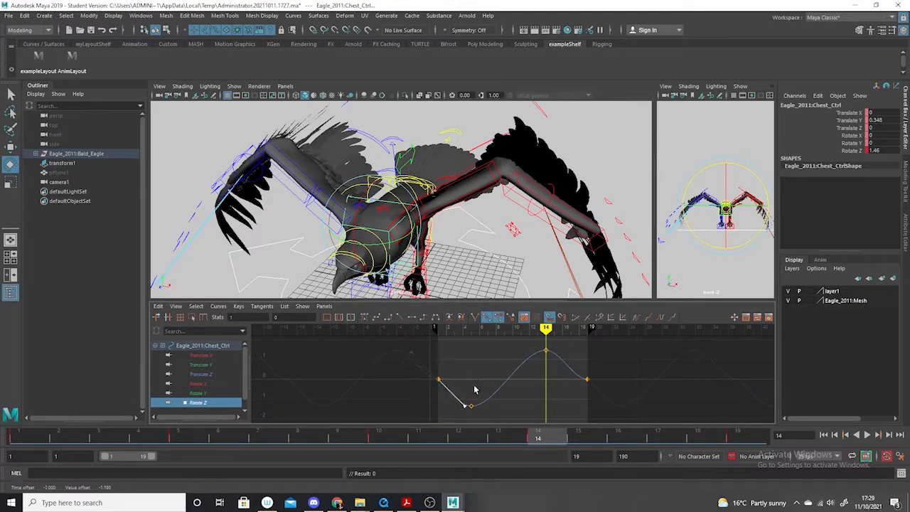
{"action": "left_click_drag", "start_coordinate": [610, 366], "coordinate": [559, 408]}
{"action": "left_click_drag", "start_coordinate": [634, 362], "coordinate": [616, 395]}
{"action": "middle_click_drag", "start_coordinate": [624, 368], "coordinate": [615, 393]}
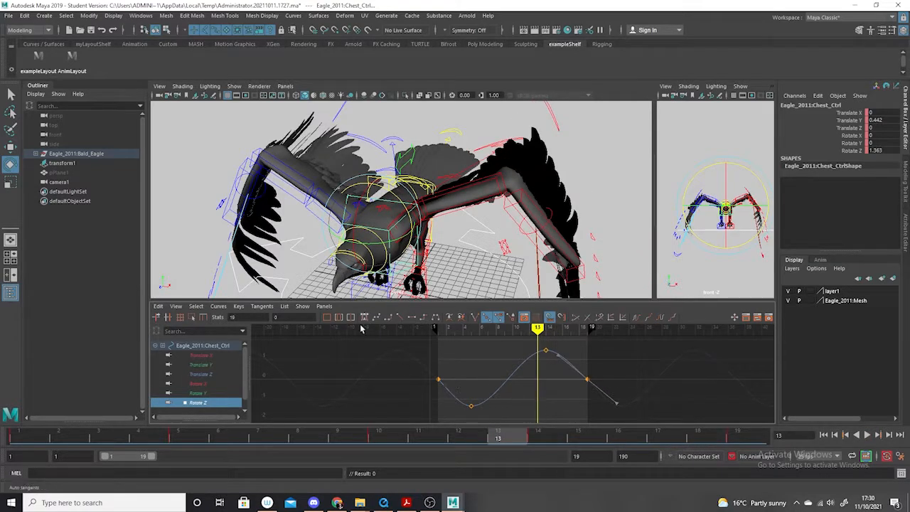
{"action": "key", "text": "alt+v"}
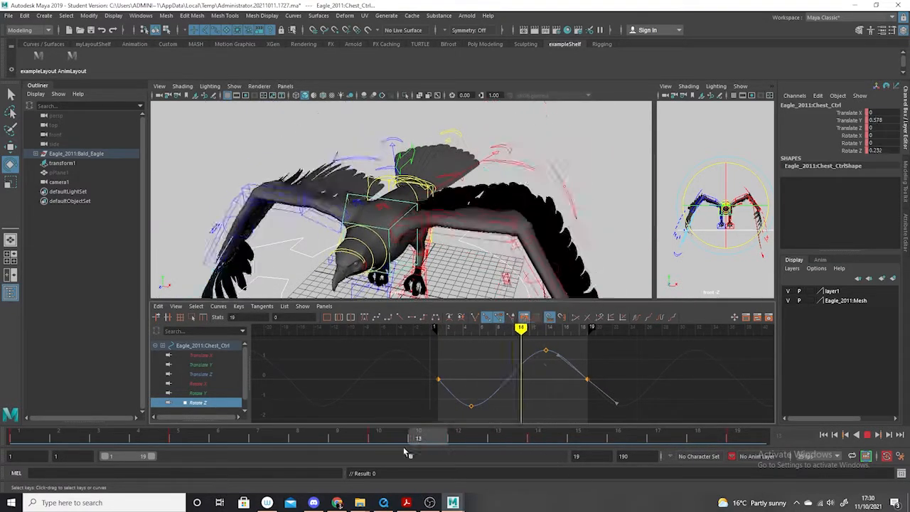
{"action": "key", "text": "alt+v"}
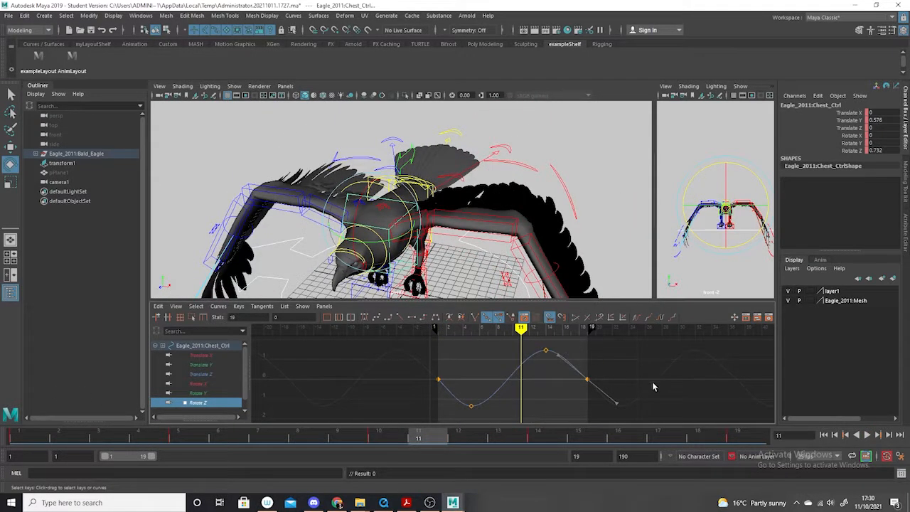
- Scale the values of all the chest's Rotate Z keys by 0.7 and play back the softer rotation
{"action": "left_click_drag", "start_coordinate": [611, 361], "coordinate": [331, 445]}
{"action": "left_click", "coordinate": [10, 183]}
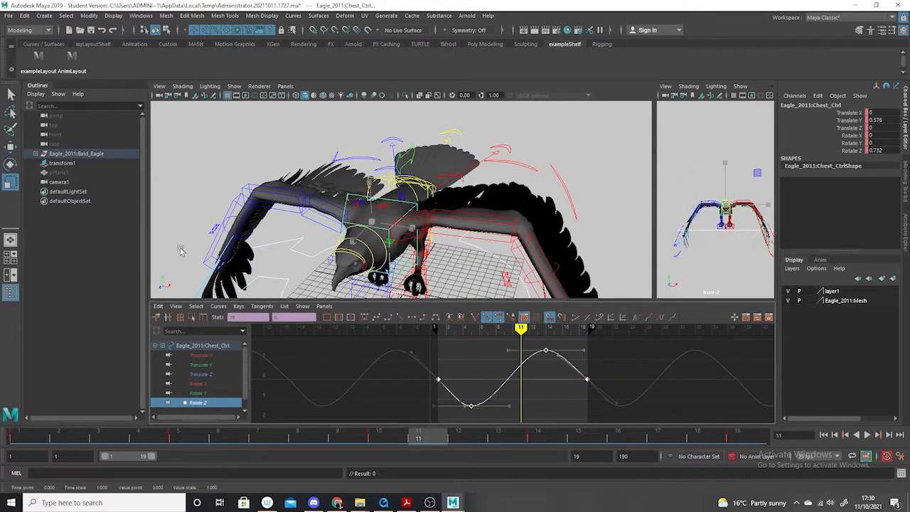
{"action": "left_click_drag", "start_coordinate": [510, 371], "coordinate": [510, 383]}
{"action": "middle_click_drag", "start_coordinate": [511, 383], "coordinate": [509, 389]}
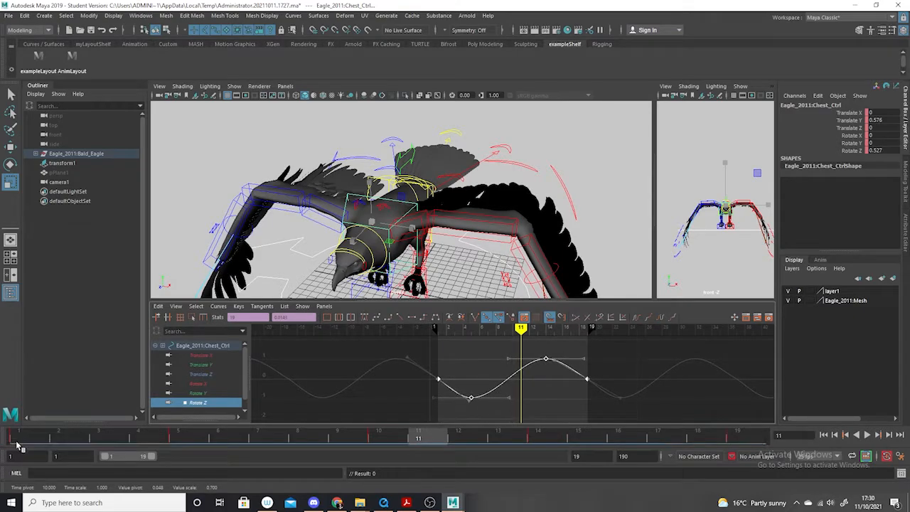
{"action": "left_click", "coordinate": [17, 440]}
{"action": "key", "text": "alt+v"}
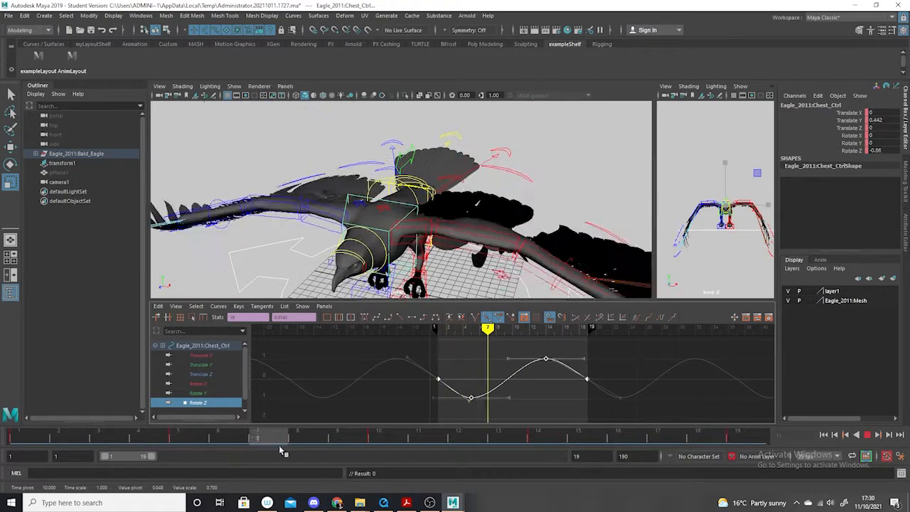
- Return to frame 1 and copy the chest control's Rotate Z keys in the Graph Editor
{"action": "left_click_drag", "start_coordinate": [198, 416], "coordinate": [5, 347]}
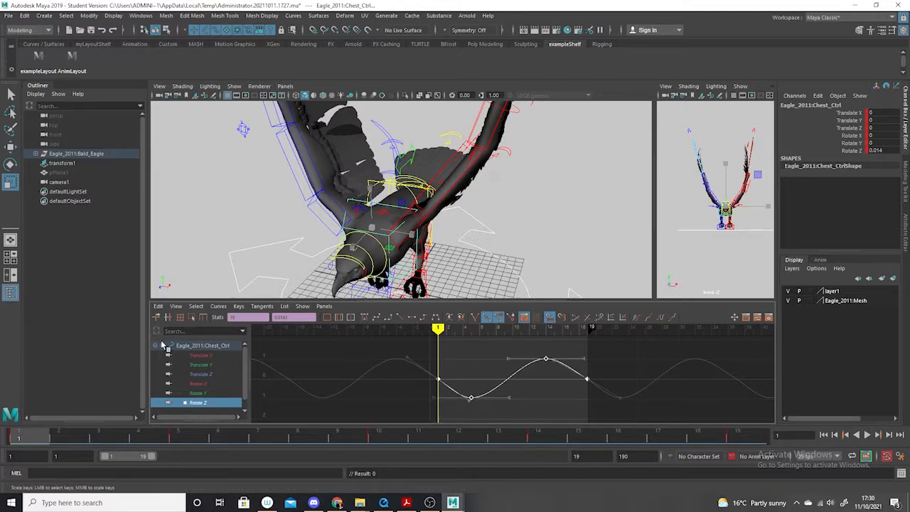
{"action": "left_click", "coordinate": [158, 306]}
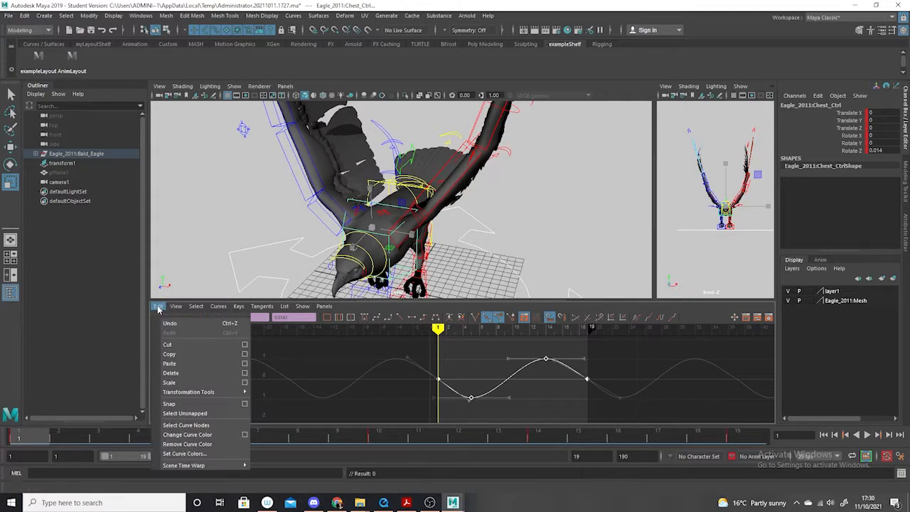
{"action": "left_click", "coordinate": [174, 356]}
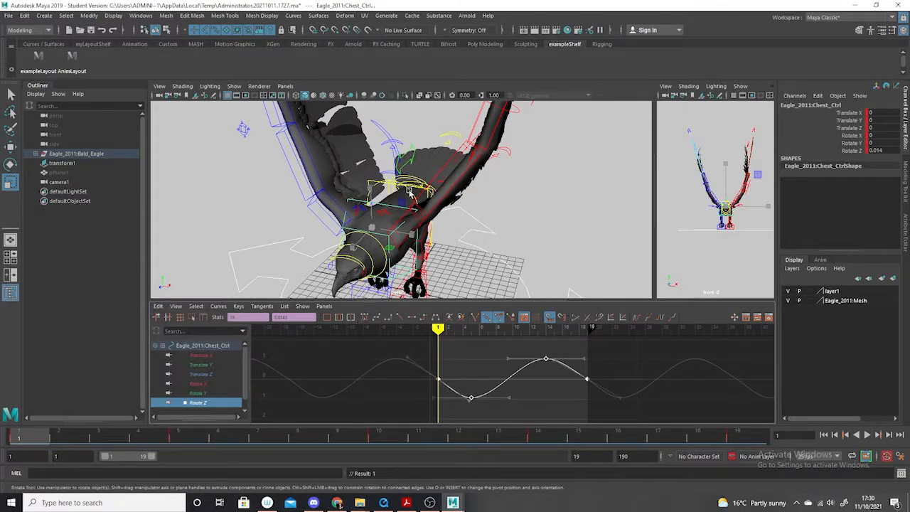
- Go to frame 4 and delete all existing Rotate Z keys of Spine_02_Ctrl
{"action": "left_click_drag", "start_coordinate": [409, 192], "coordinate": [425, 208], "text": "alt"}
{"action": "left_click", "coordinate": [417, 173]}
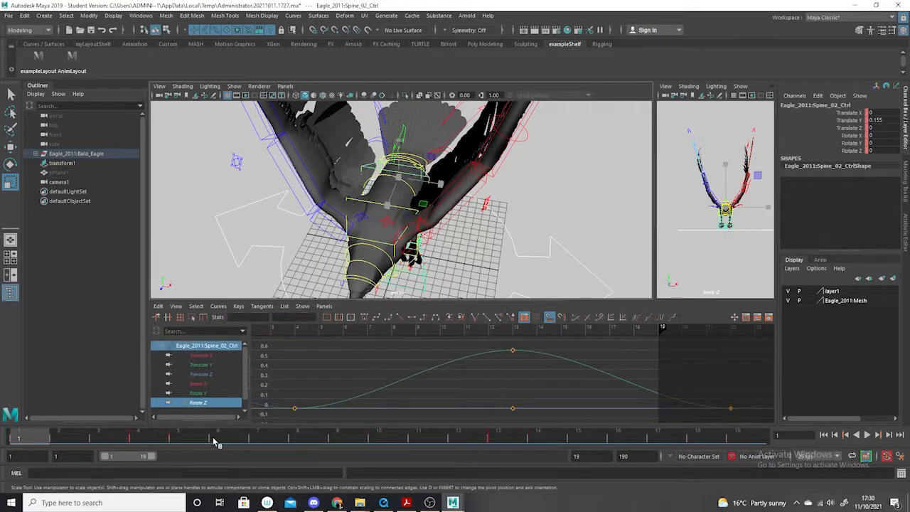
{"action": "left_click", "coordinate": [202, 403]}
{"action": "scroll", "coordinate": [460, 409], "scroll_direction": "down", "scroll_amount": 3}
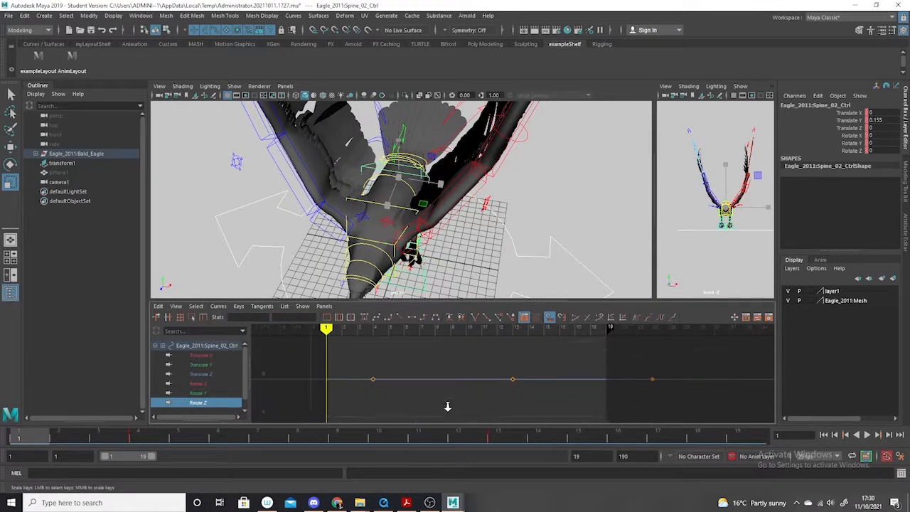
{"action": "left_click_drag", "start_coordinate": [551, 358], "coordinate": [478, 412]}
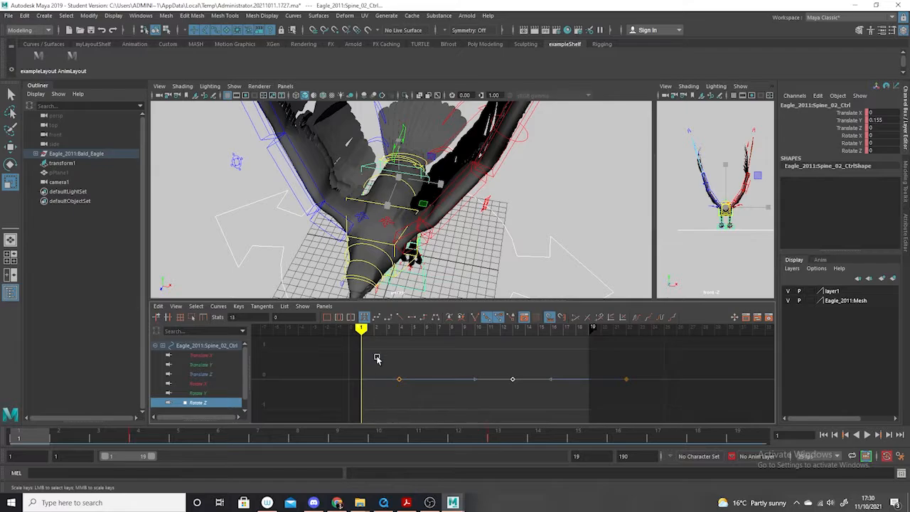
{"action": "left_click_drag", "start_coordinate": [362, 332], "coordinate": [398, 332]}
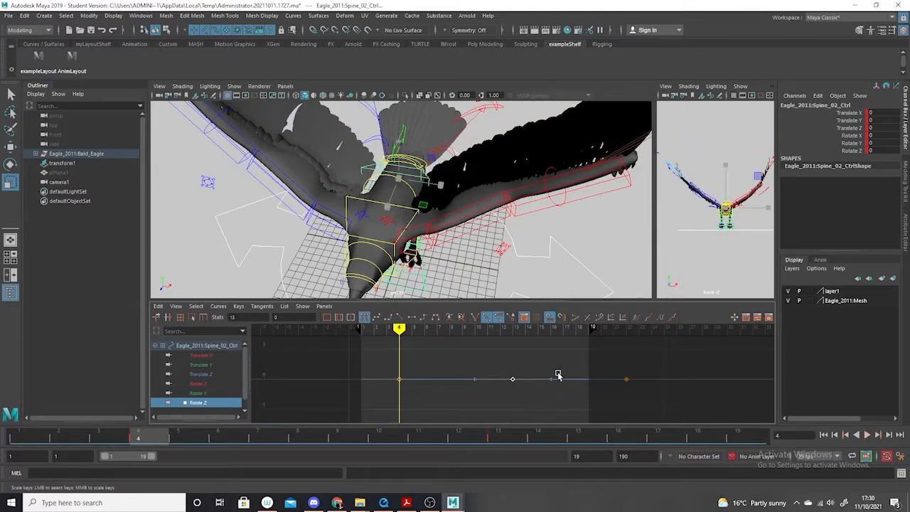
{"action": "left_click_drag", "start_coordinate": [648, 367], "coordinate": [436, 434]}
{"action": "key", "text": "Delete"}
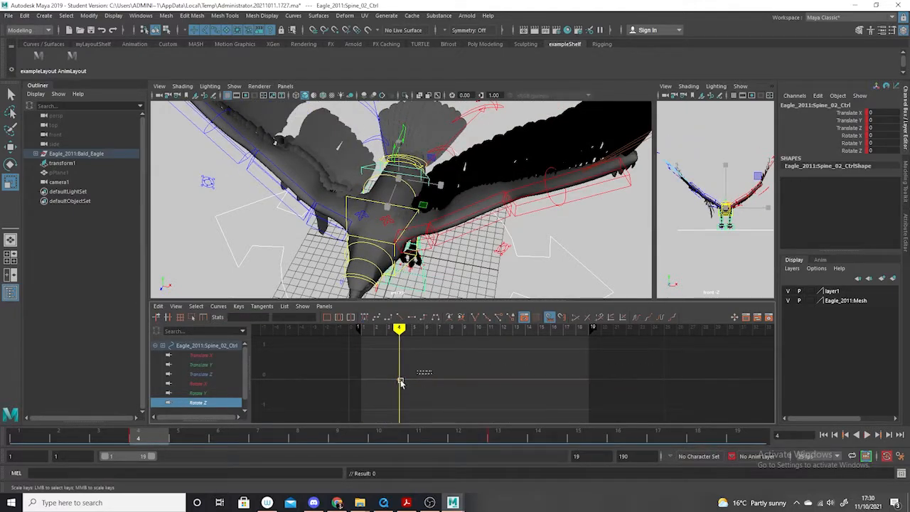
- Paste the copied chest rotation onto Spine_02_Ctrl's Rotate Z at frame 4 and cycle the curve before and after the keys
{"action": "left_click", "coordinate": [400, 379]}
{"action": "left_click", "coordinate": [156, 307]}
{"action": "left_click", "coordinate": [189, 366]}
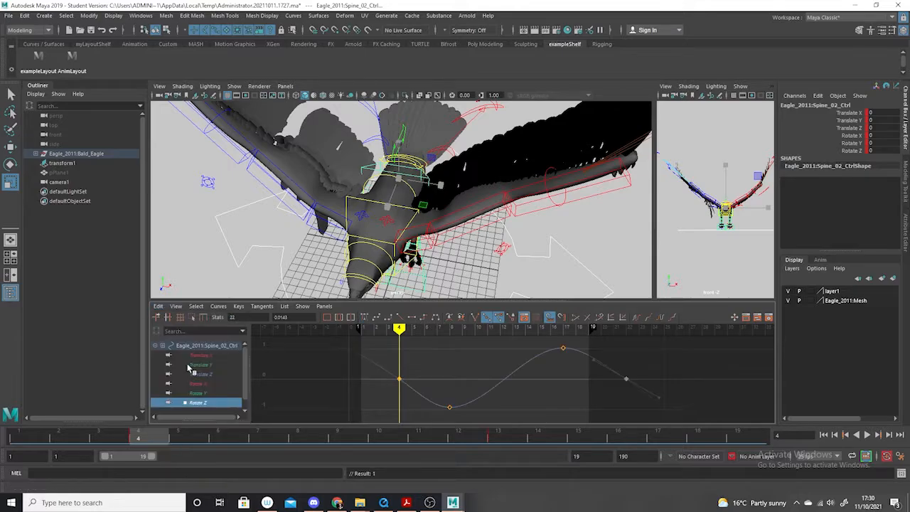
{"action": "key", "text": "f"}
{"action": "middle_click_drag", "start_coordinate": [572, 397], "coordinate": [550, 396]}
{"action": "right_click_drag", "start_coordinate": [550, 396], "coordinate": [335, 419], "text": "alt"}
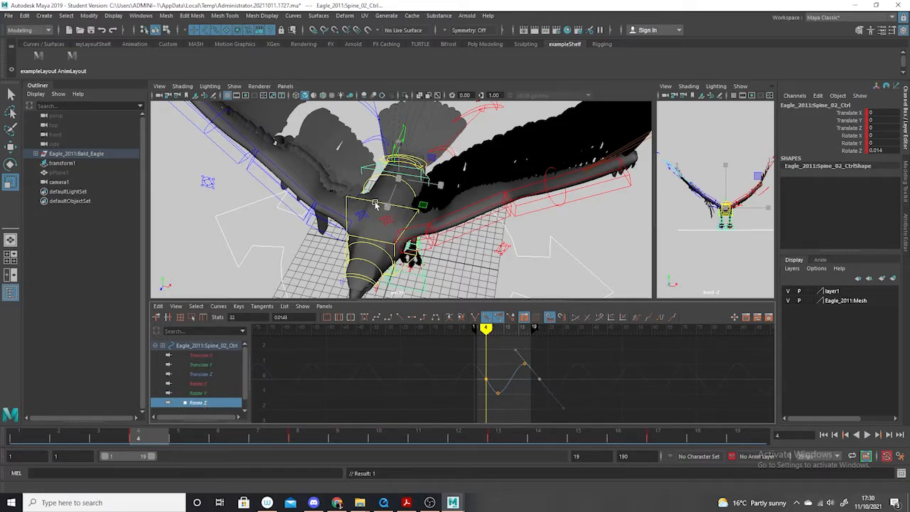
- Scrub and play back the flight cycle to examine the offset rotation along the spine
{"action": "left_click_drag", "start_coordinate": [29, 442], "coordinate": [249, 437], "text": "shift"}
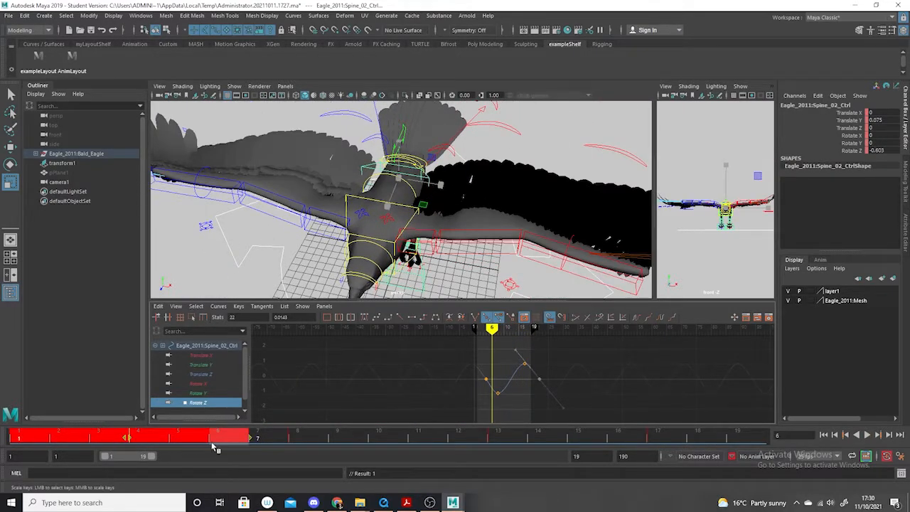
{"action": "left_click", "coordinate": [303, 439]}
{"action": "key", "text": "alt+v"}
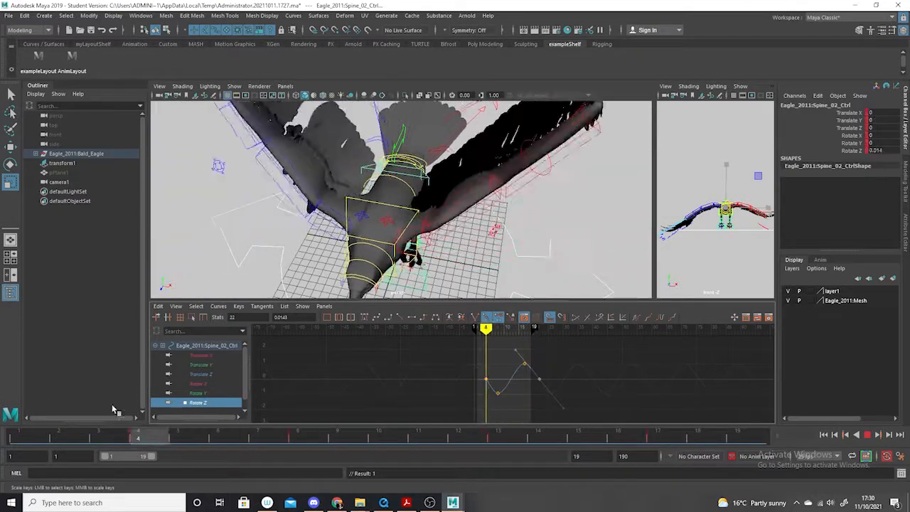
{"action": "key", "text": "alt+v"}
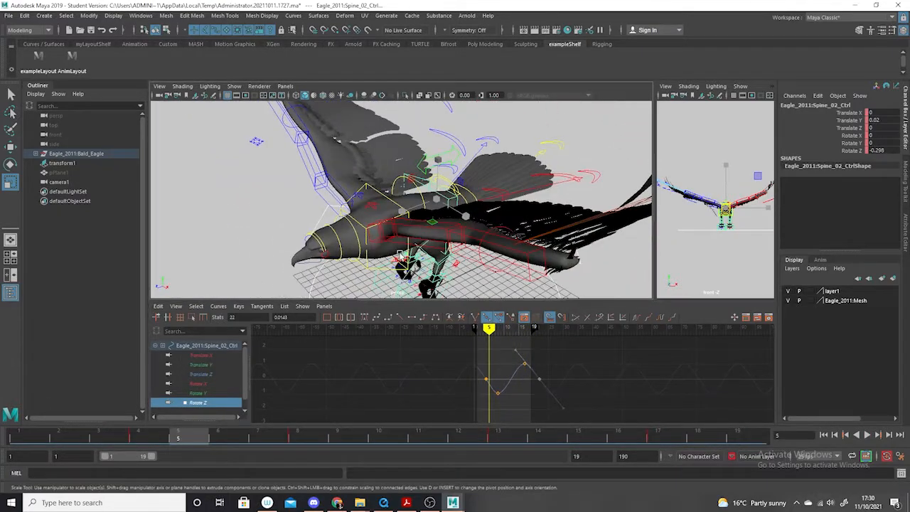
- Compare the neck control's channels with the chest control's Translate Y curve in the Graph Editor
{"action": "left_click_drag", "start_coordinate": [401, 255], "coordinate": [369, 256], "text": "alt"}
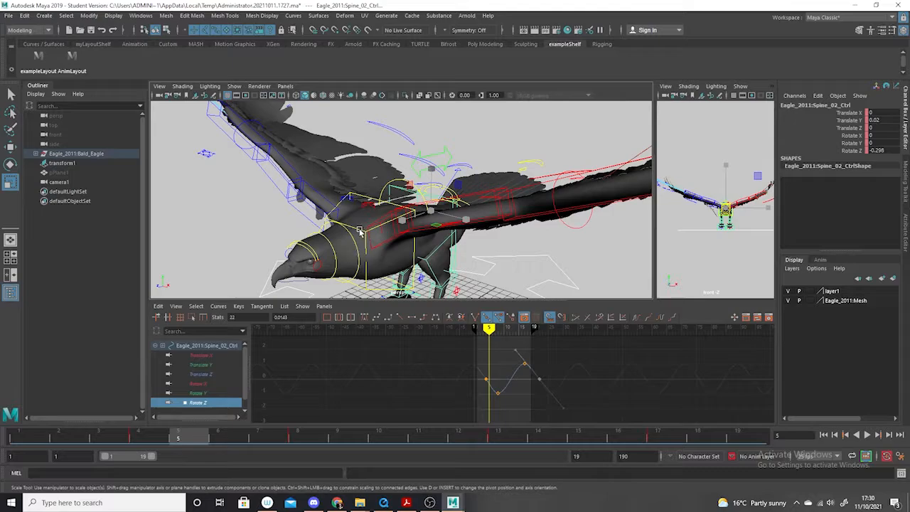
{"action": "left_click", "coordinate": [351, 261]}
{"action": "left_click", "coordinate": [364, 275]}
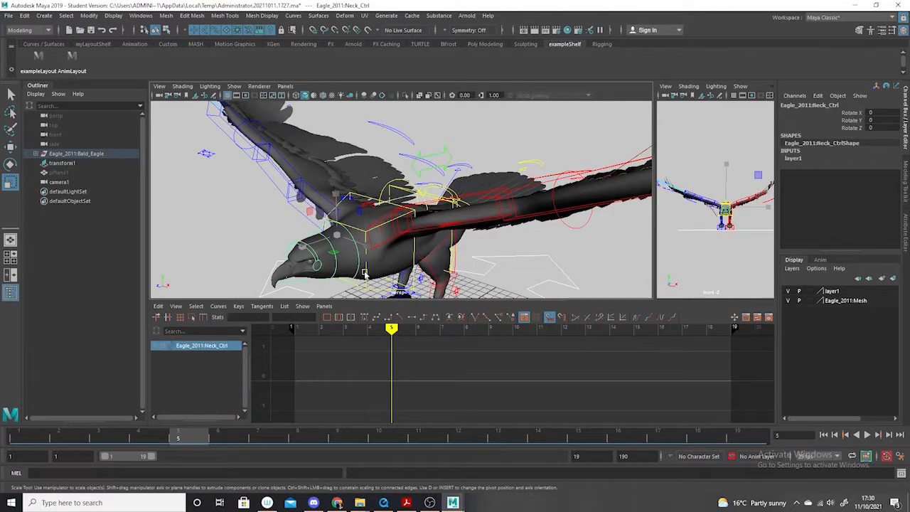
{"action": "left_click", "coordinate": [353, 228]}
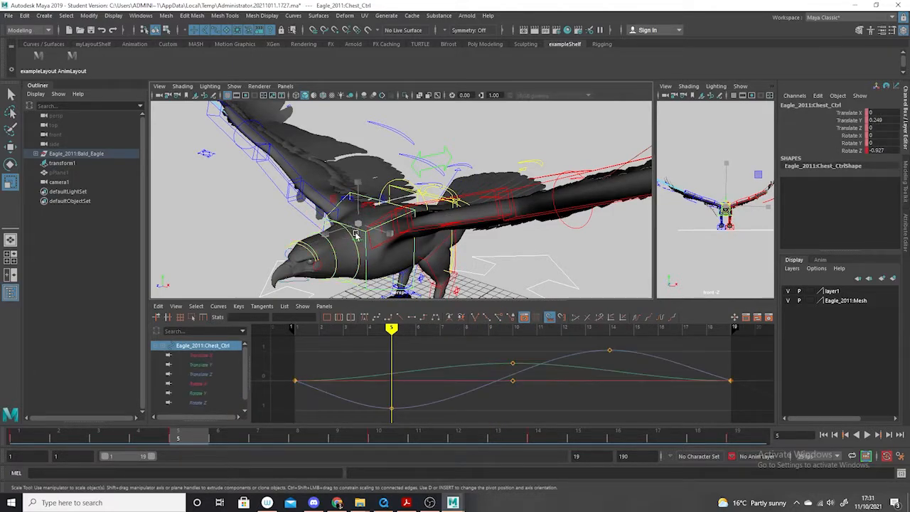
{"action": "left_click", "coordinate": [200, 364]}
{"action": "scroll", "coordinate": [491, 415], "scroll_direction": "down", "scroll_amount": 4}
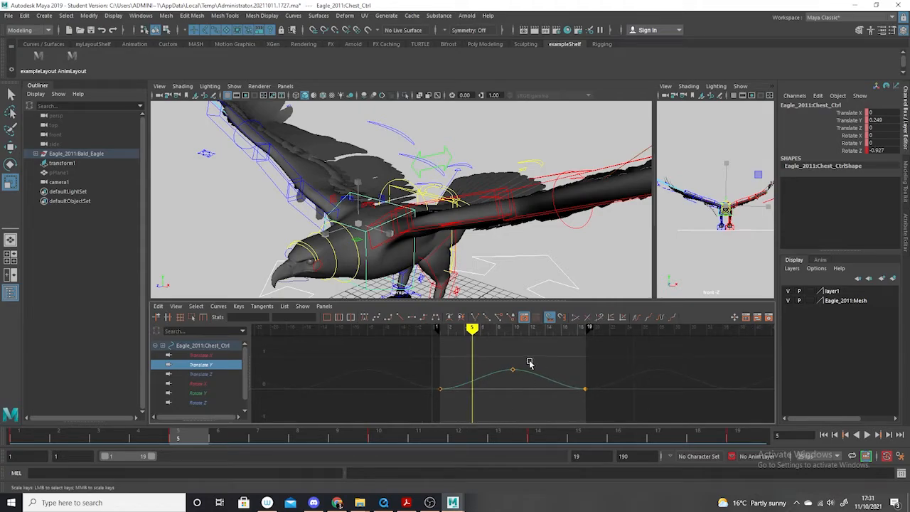
{"action": "left_click", "coordinate": [359, 264]}
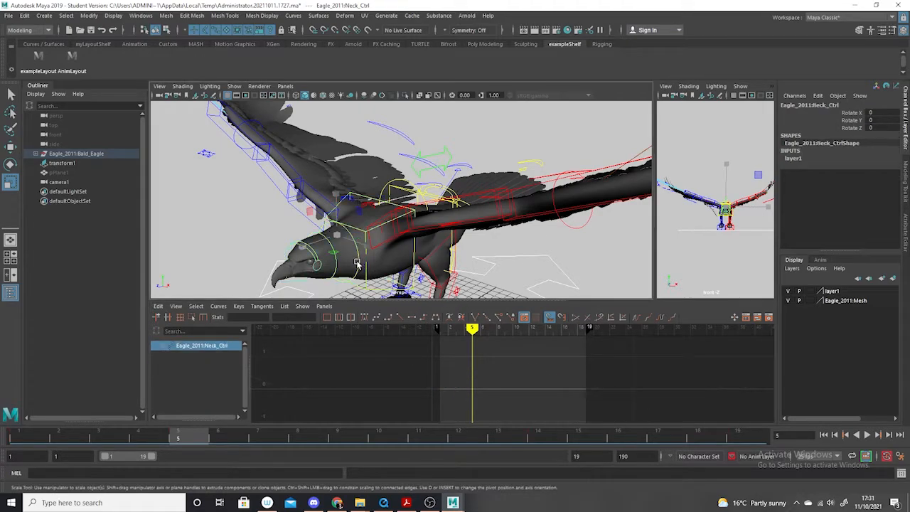
{"action": "left_click", "coordinate": [10, 163]}
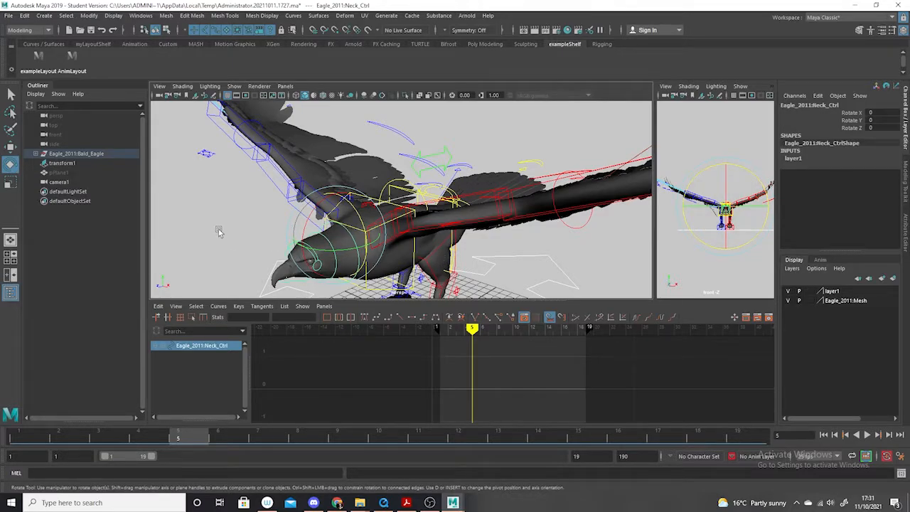
{"action": "left_click", "coordinate": [359, 233]}
{"action": "left_click", "coordinate": [359, 232]}
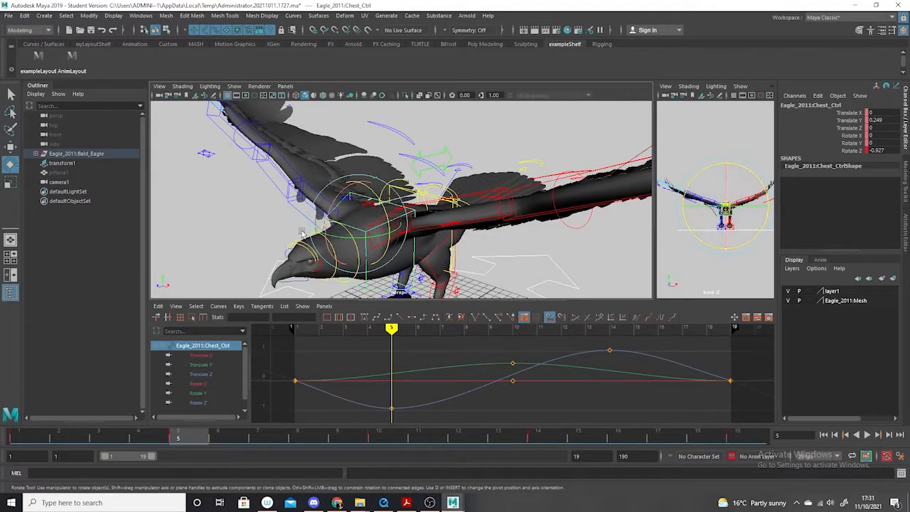
{"action": "left_click", "coordinate": [201, 364]}
{"action": "key", "text": "f"}
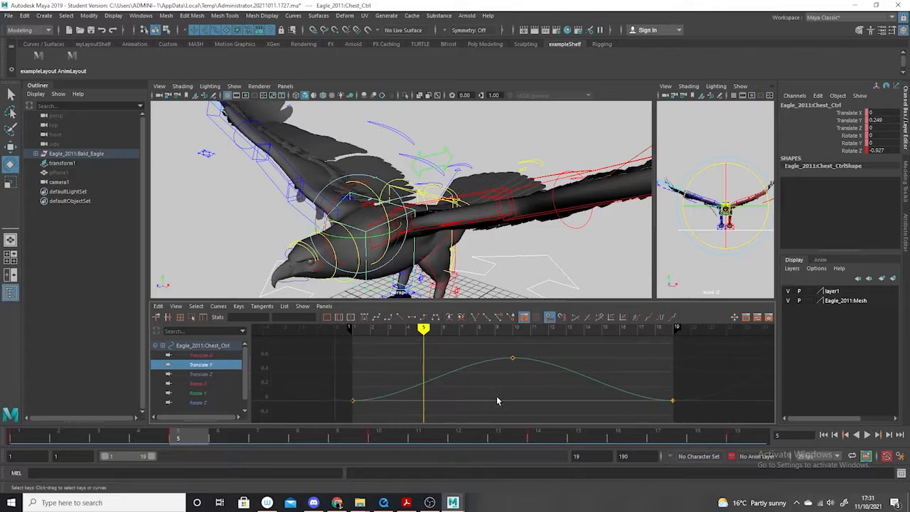
{"action": "left_click", "coordinate": [238, 229]}
{"action": "left_click", "coordinate": [348, 232]}
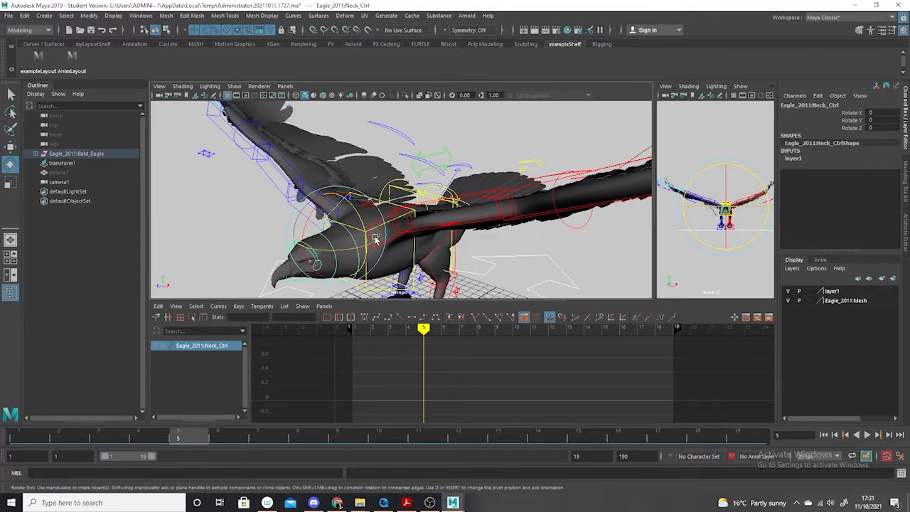
{"action": "left_click", "coordinate": [301, 216]}
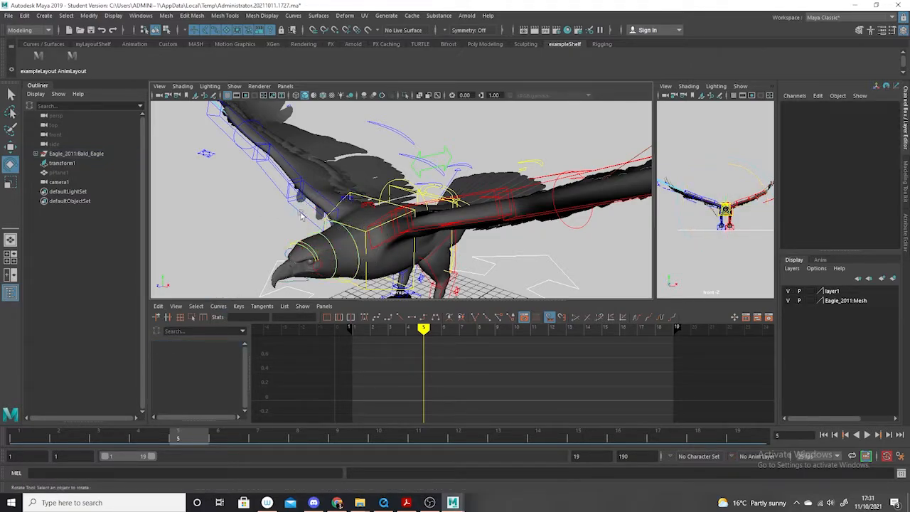
{"action": "left_click", "coordinate": [350, 227]}
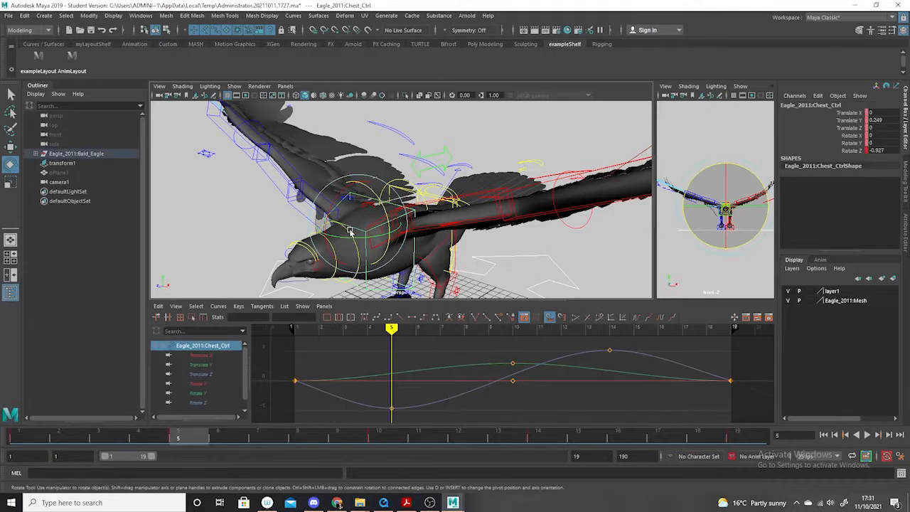
{"action": "left_click", "coordinate": [224, 215]}
- Select all of the chest control's Translate Y keys in the Graph Editor and copy them
{"action": "left_click", "coordinate": [352, 227]}
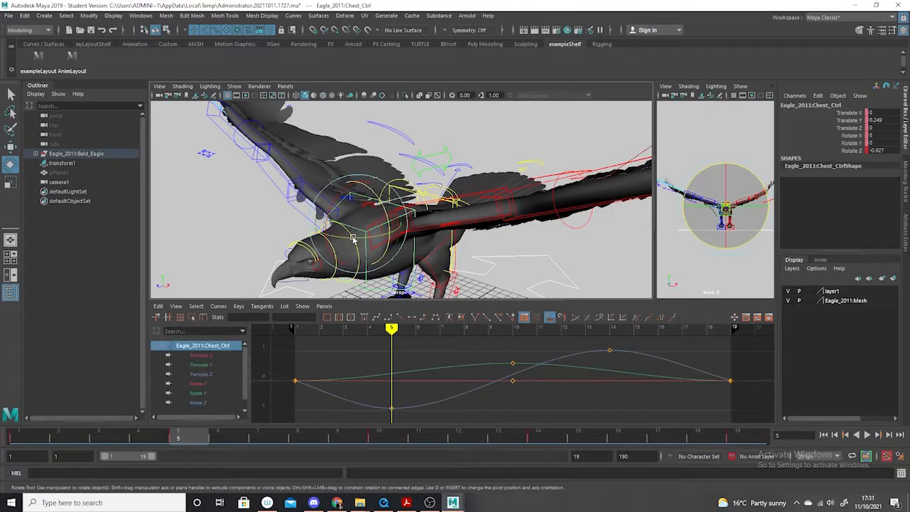
{"action": "left_click", "coordinate": [370, 233]}
{"action": "left_click", "coordinate": [361, 233]}
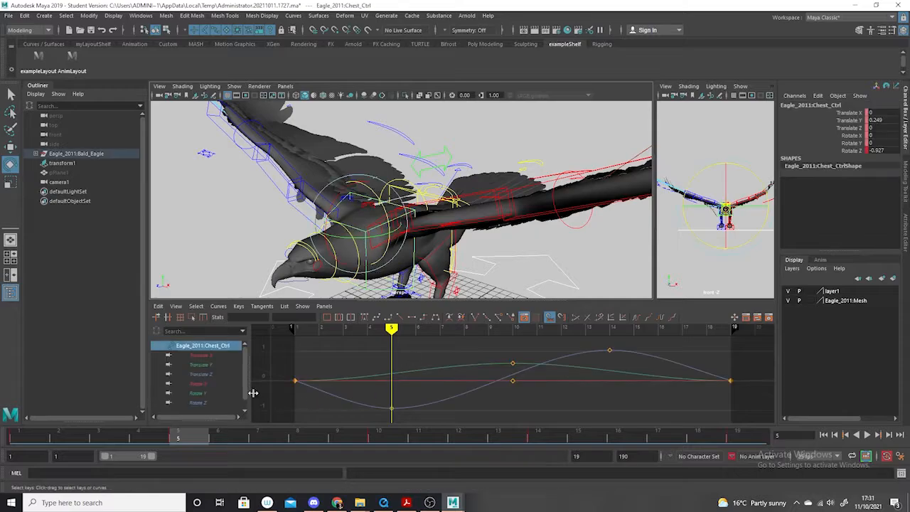
{"action": "left_click", "coordinate": [200, 364]}
{"action": "key", "text": "f"}
{"action": "left_click_drag", "start_coordinate": [629, 363], "coordinate": [448, 398]}
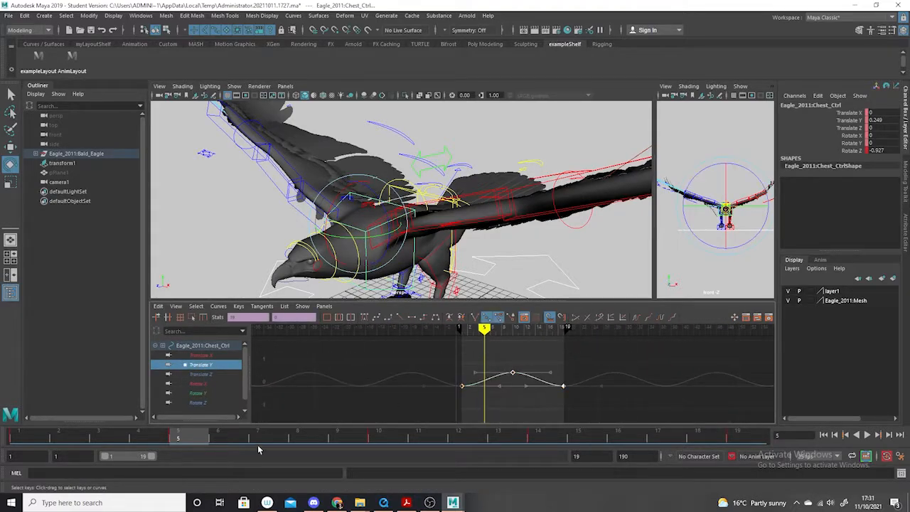
{"action": "left_click", "coordinate": [158, 306]}
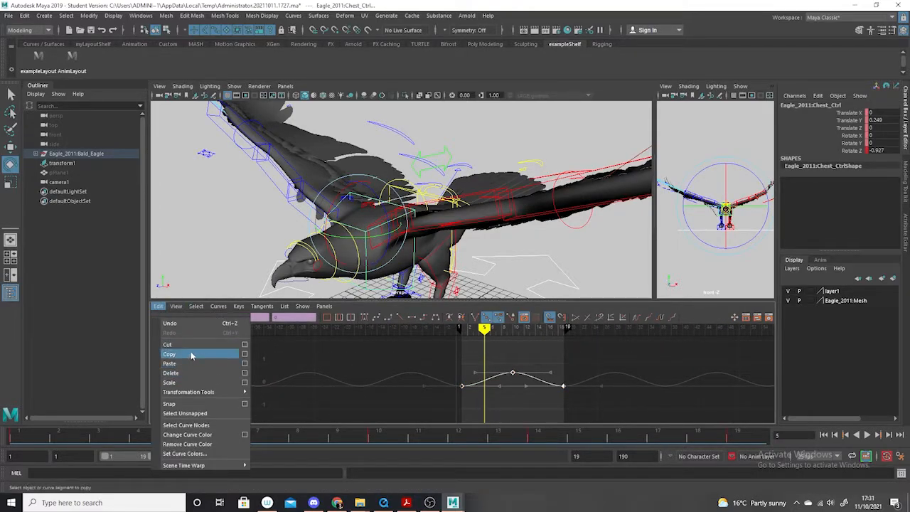
{"action": "left_click", "coordinate": [188, 354]}
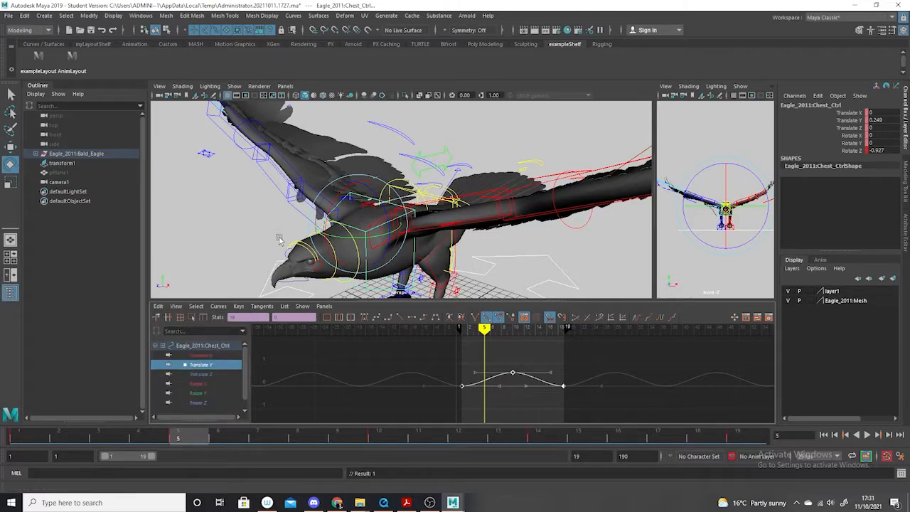
- Key the neck control's rotation at frame 5 and shift its Rotate X key to frame 2
{"action": "left_click", "coordinate": [408, 247]}
{"action": "left_click", "coordinate": [354, 241]}
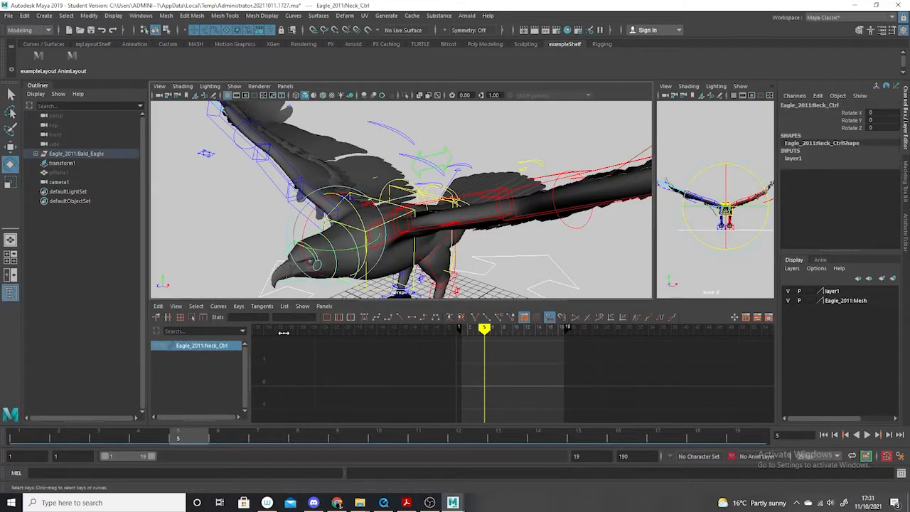
{"action": "key", "text": "ctrl+v"}
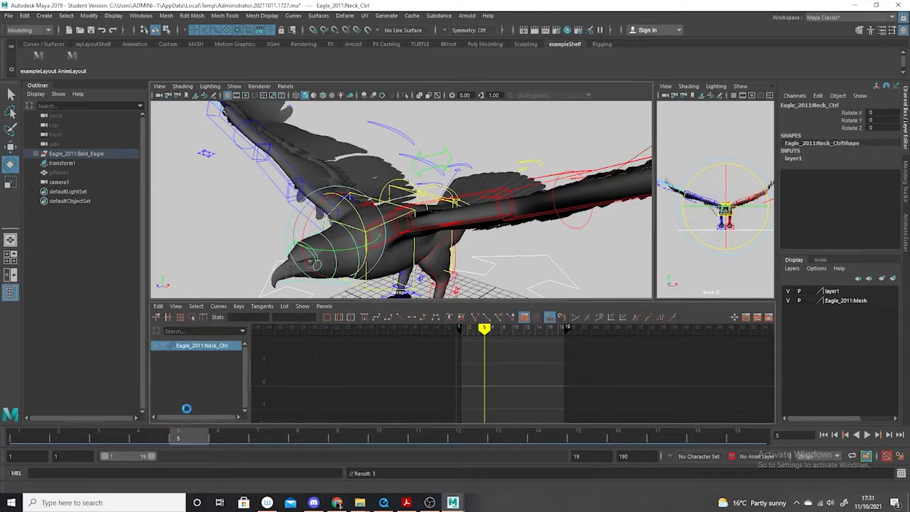
{"action": "left_click", "coordinate": [198, 355]}
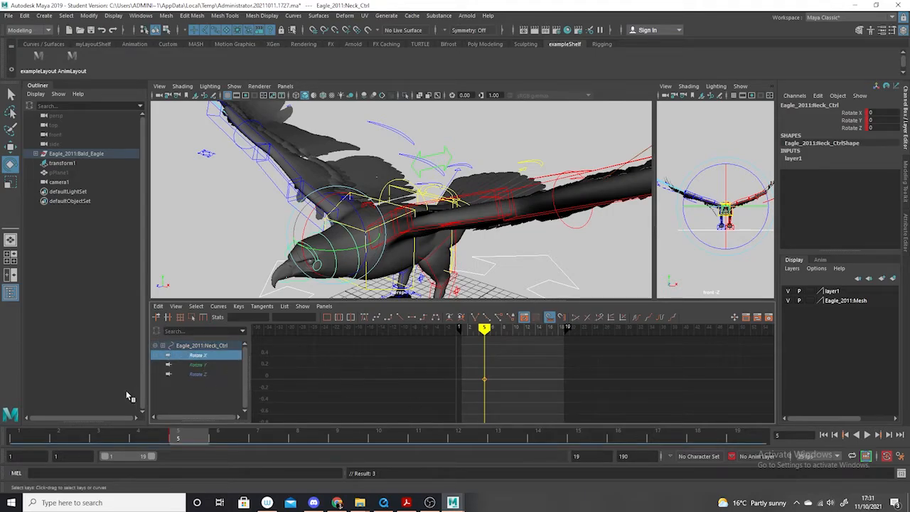
{"action": "left_click", "coordinate": [83, 440]}
{"action": "left_click_drag", "start_coordinate": [459, 368], "coordinate": [497, 399]}
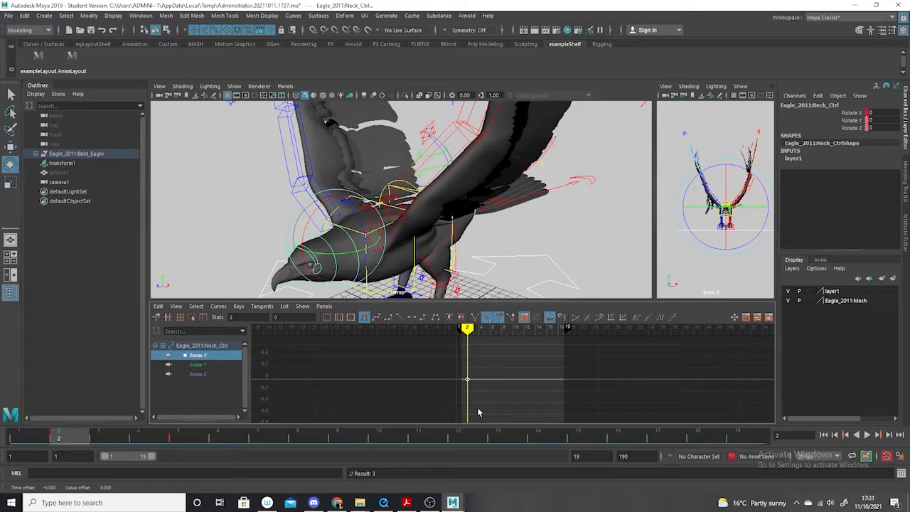
- Paste the copied chest curve onto Neck_Ctrl's Rotate X at frame 2 and cycle it before and after the keys
{"action": "left_click", "coordinate": [158, 307]}
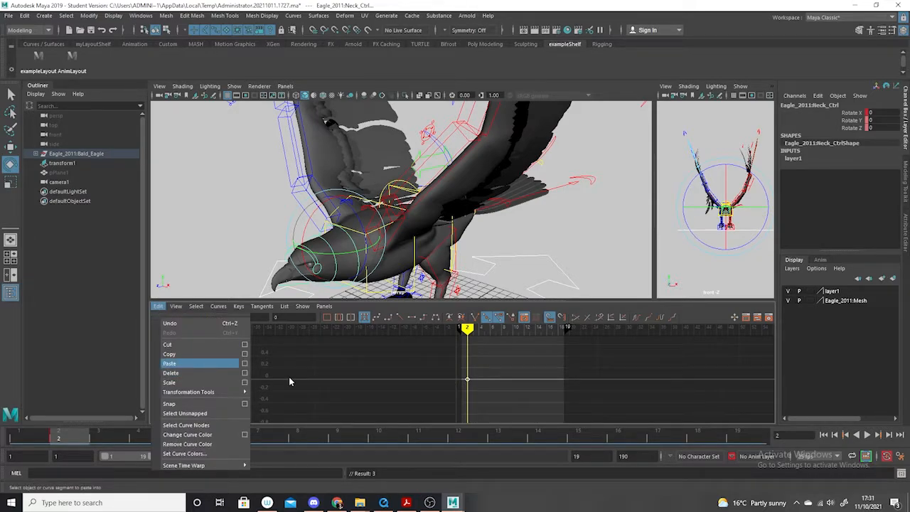
{"action": "left_click", "coordinate": [191, 363]}
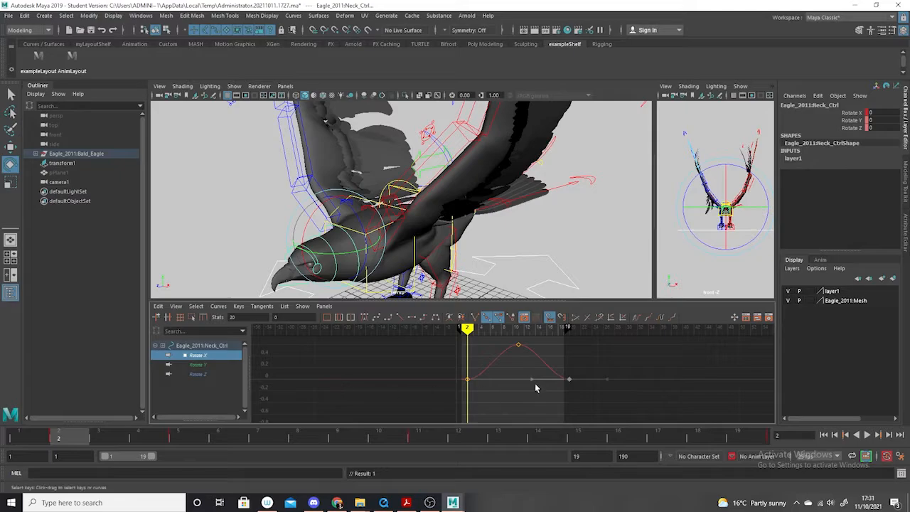
{"action": "left_click", "coordinate": [636, 318]}
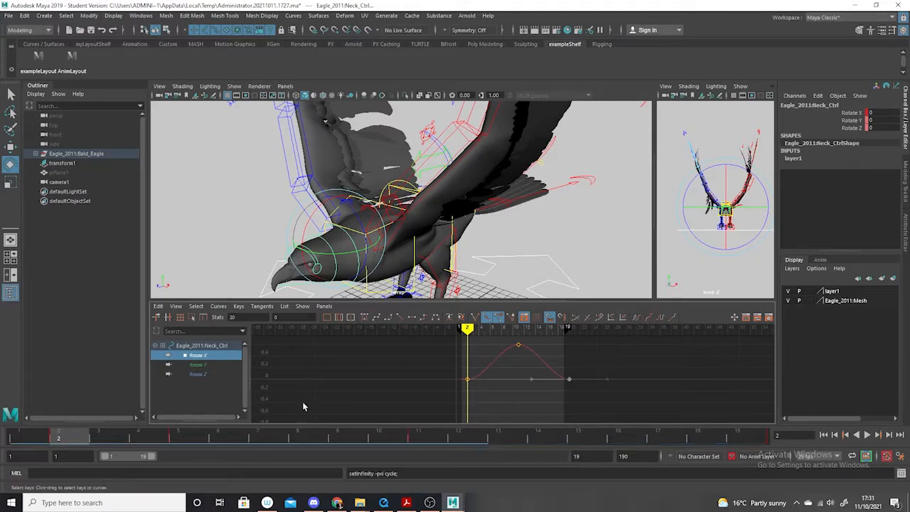
{"action": "left_click_drag", "start_coordinate": [447, 264], "coordinate": [439, 296], "text": "alt"}
{"action": "right_click_drag", "start_coordinate": [561, 391], "coordinate": [23, 469], "text": "alt"}
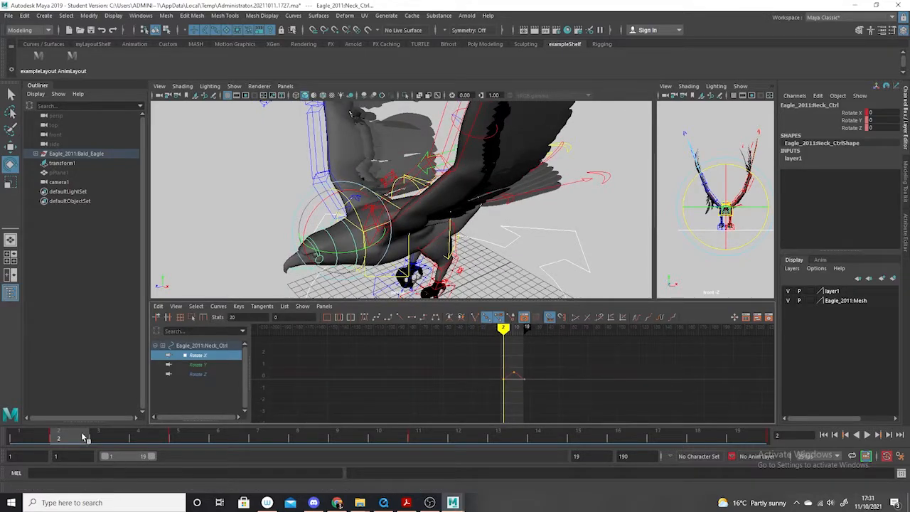
{"action": "key", "text": "alt+v"}
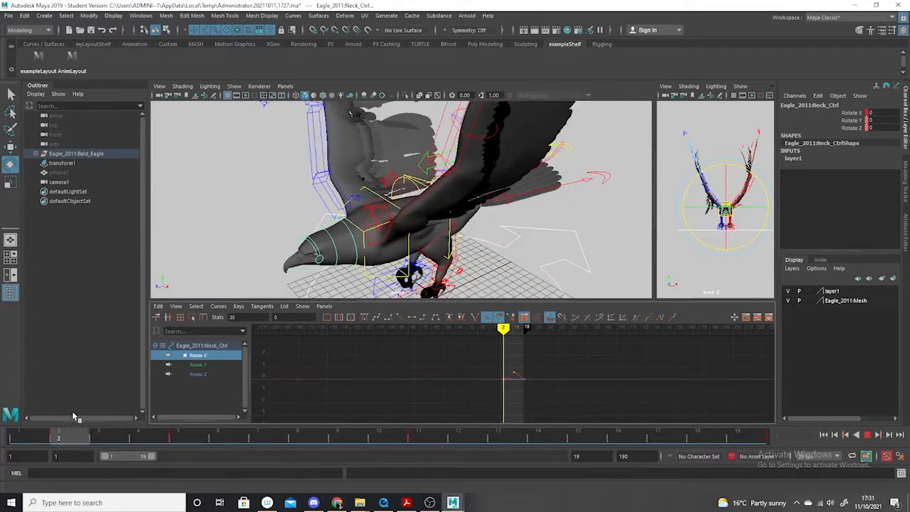
- Scale up the neck's Rotate X curve vertically so its low keys reach about -0.717, and play back the flight cycle
{"action": "left_click", "coordinate": [395, 435]}
{"action": "key", "text": "f"}
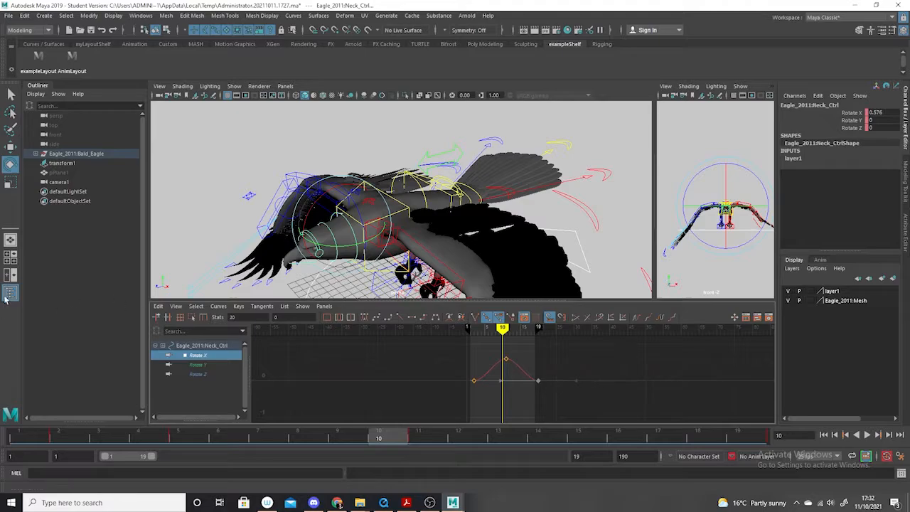
{"action": "left_click", "coordinate": [11, 182]}
{"action": "right_click_drag", "start_coordinate": [492, 375], "coordinate": [508, 381], "text": "alt"}
{"action": "right_click_drag", "start_coordinate": [654, 372], "coordinate": [511, 412], "text": "alt"}
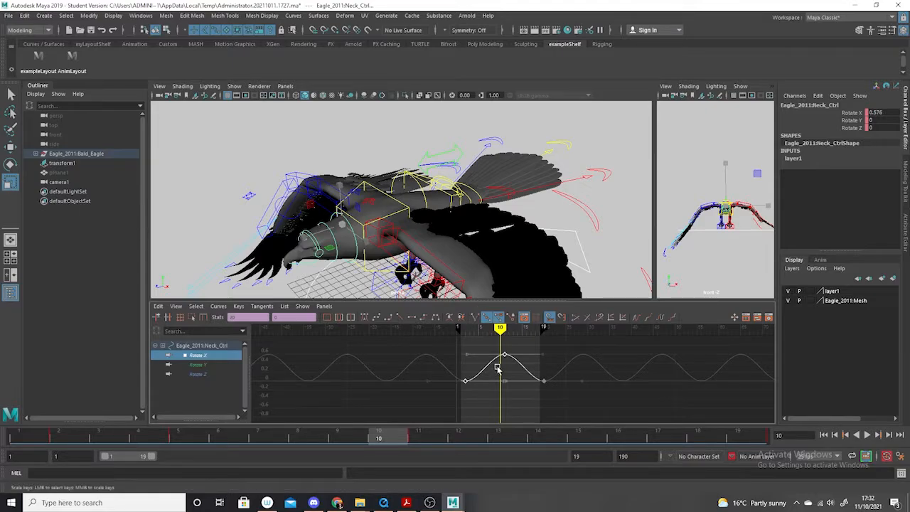
{"action": "middle_click_drag", "start_coordinate": [506, 371], "coordinate": [497, 315]}
{"action": "key", "text": "alt+v"}
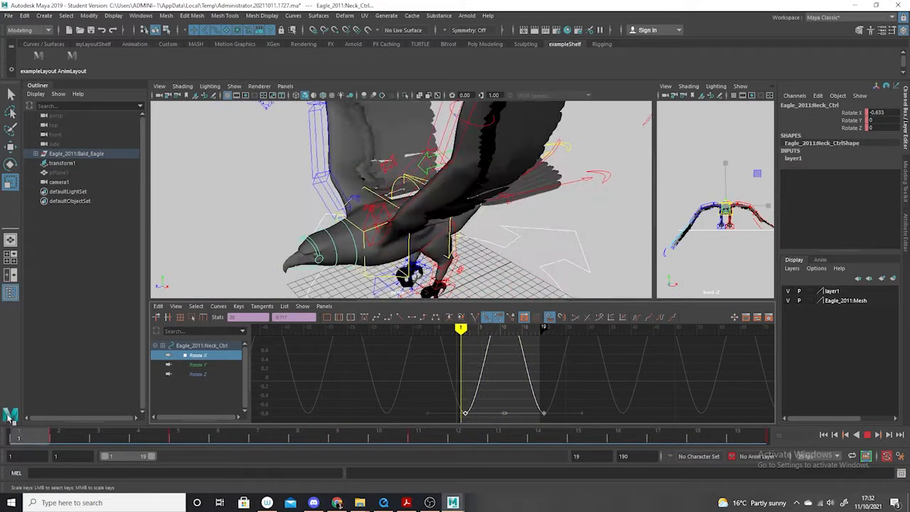
{"action": "key", "text": "alt+v"}
- Return to frame 2 and copy the neck control's scaled Rotate X keys
{"action": "right_click_drag", "start_coordinate": [661, 419], "coordinate": [542, 406], "text": "alt"}
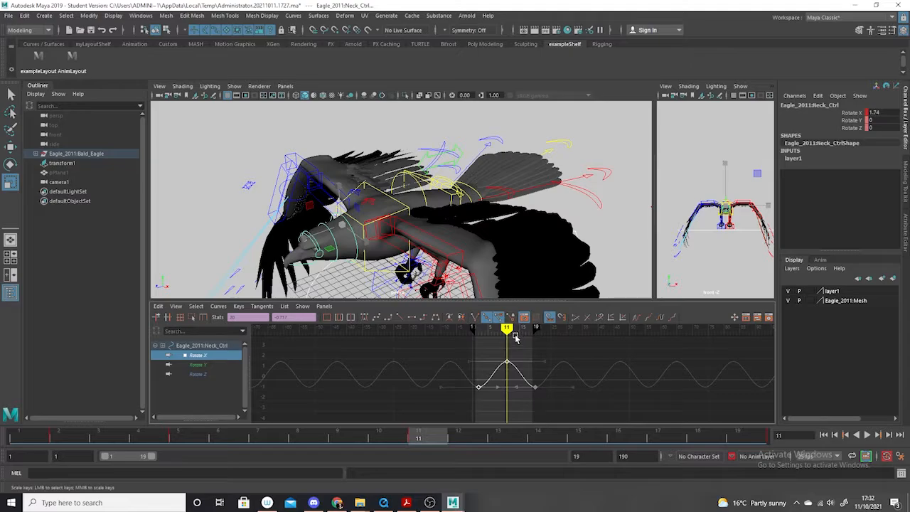
{"action": "left_click_drag", "start_coordinate": [515, 338], "coordinate": [478, 336]}
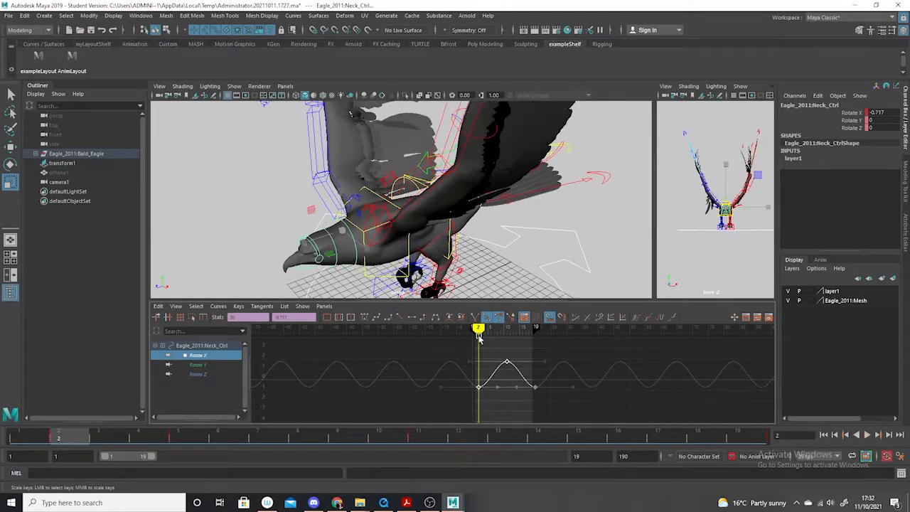
{"action": "left_click", "coordinate": [158, 306]}
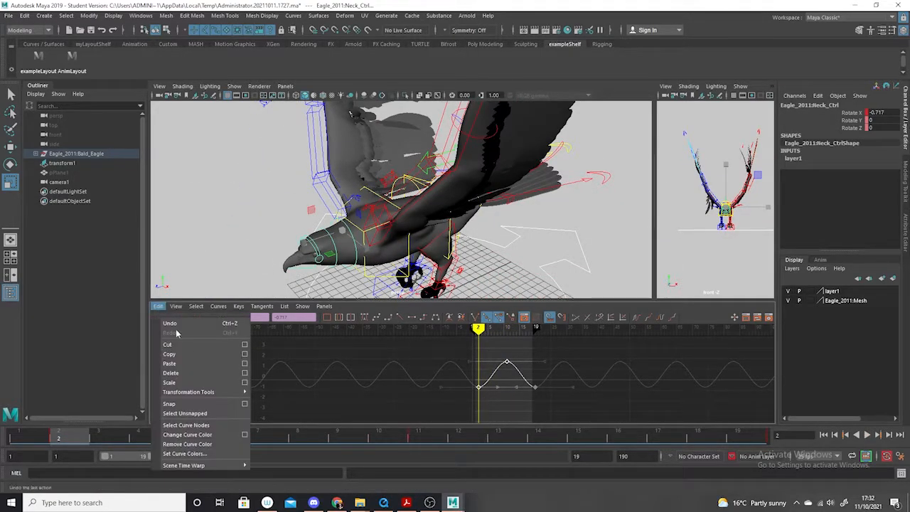
{"action": "left_click", "coordinate": [186, 355]}
- Select Head_Ctrl and paste the copied neck rotation keys onto it at frame 3
{"action": "left_click", "coordinate": [334, 267]}
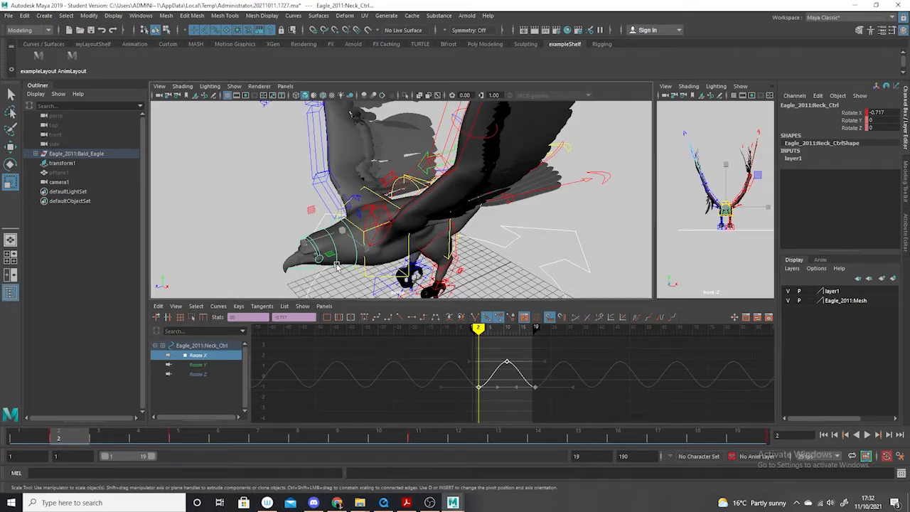
{"action": "left_click", "coordinate": [100, 438]}
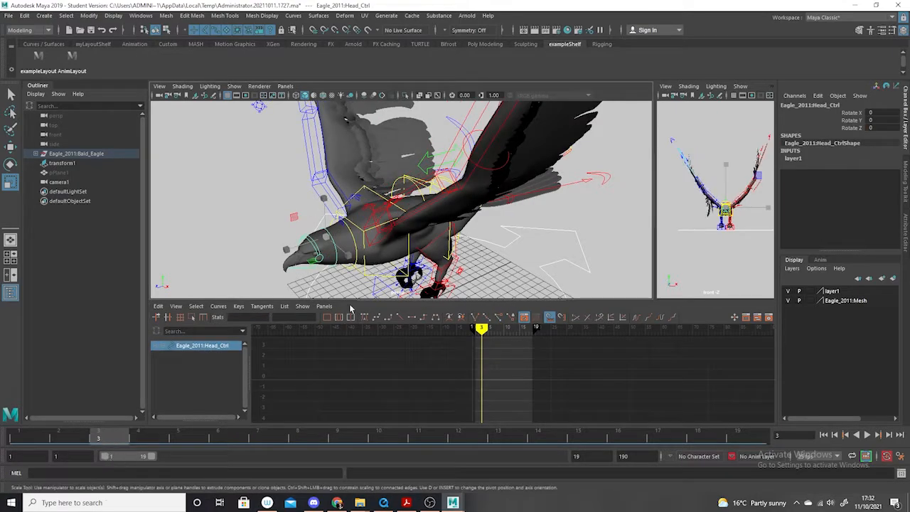
{"action": "right_click", "coordinate": [118, 439]}
{"action": "mouse_move", "coordinate": [157, 304]}
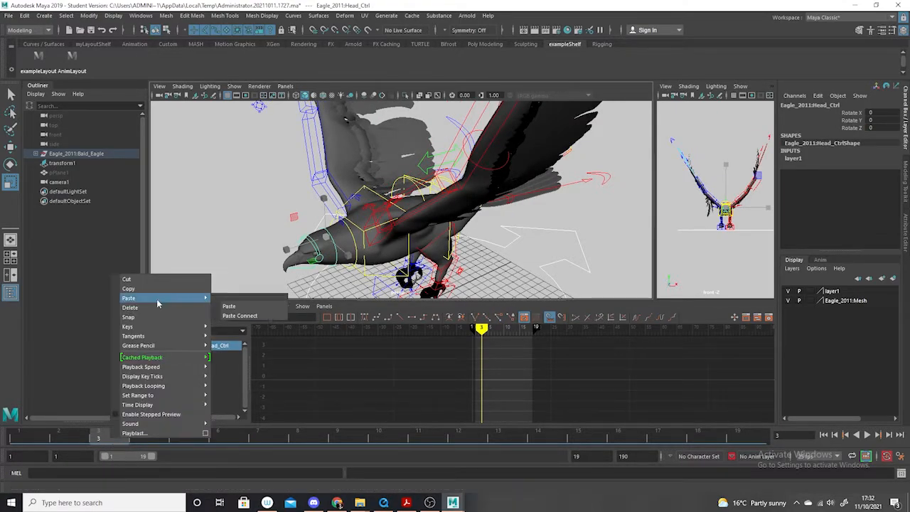
{"action": "left_click", "coordinate": [243, 305]}
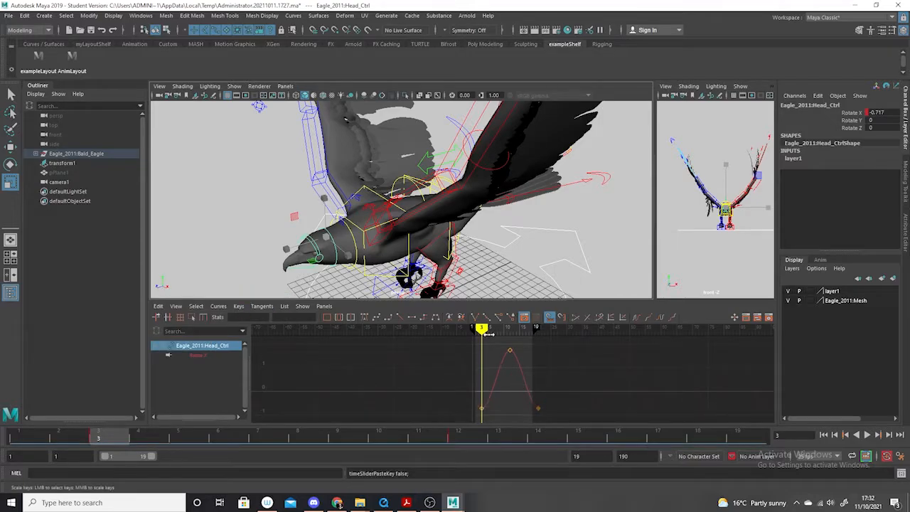
- Play back the flight cycle, scale down the head control's Rotate X curve vertically, and play it again to check the motion
{"action": "key", "text": "alt+v"}
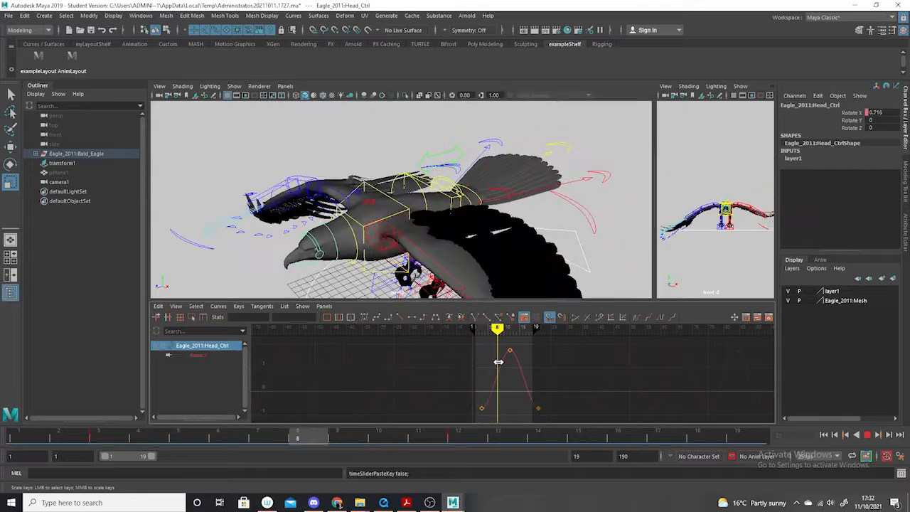
{"action": "key", "text": "alt+v"}
{"action": "left_click_drag", "start_coordinate": [563, 346], "coordinate": [472, 416]}
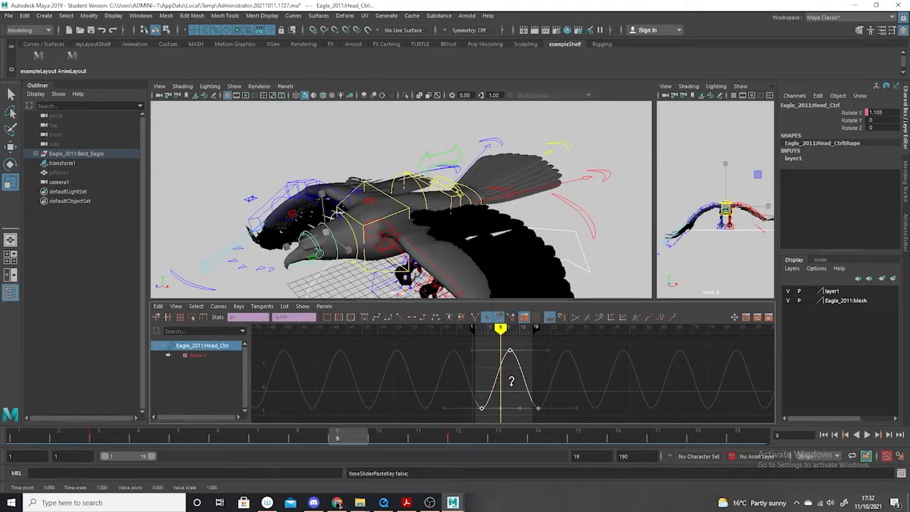
{"action": "middle_click_drag", "start_coordinate": [512, 377], "coordinate": [511, 396]}
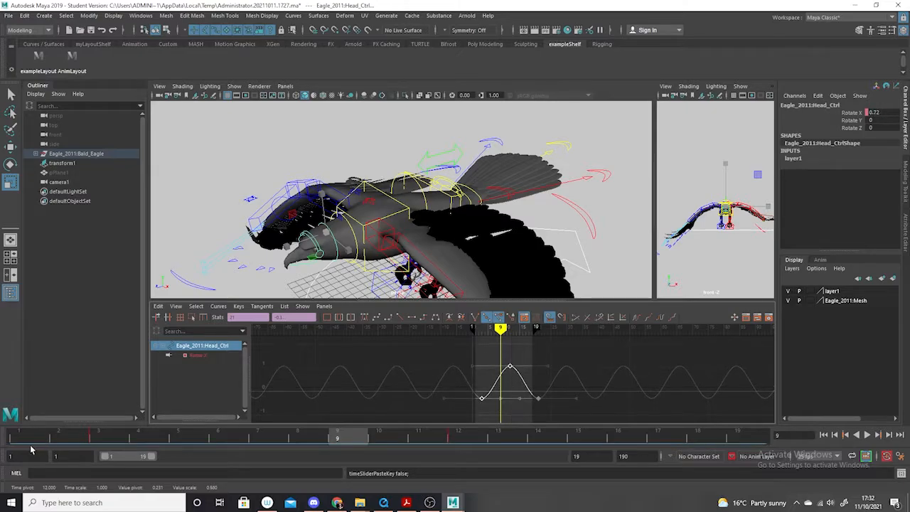
{"action": "key", "text": "alt+v"}
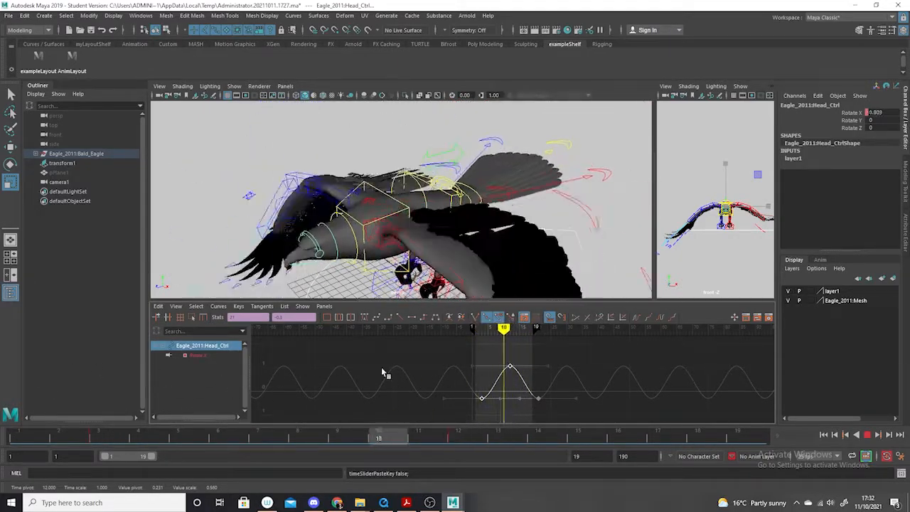
{"action": "key", "text": "Escape"}
- Examine the Translate Y curve of Spine_02_Ctrl and go to frame 4, the time of its first key
{"action": "left_click_drag", "start_coordinate": [396, 203], "coordinate": [485, 198], "text": "alt"}
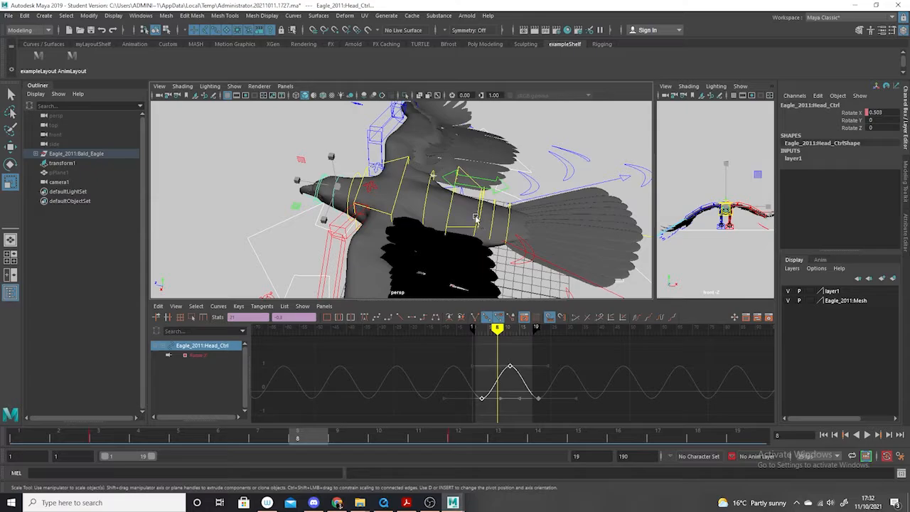
{"action": "left_click", "coordinate": [453, 227]}
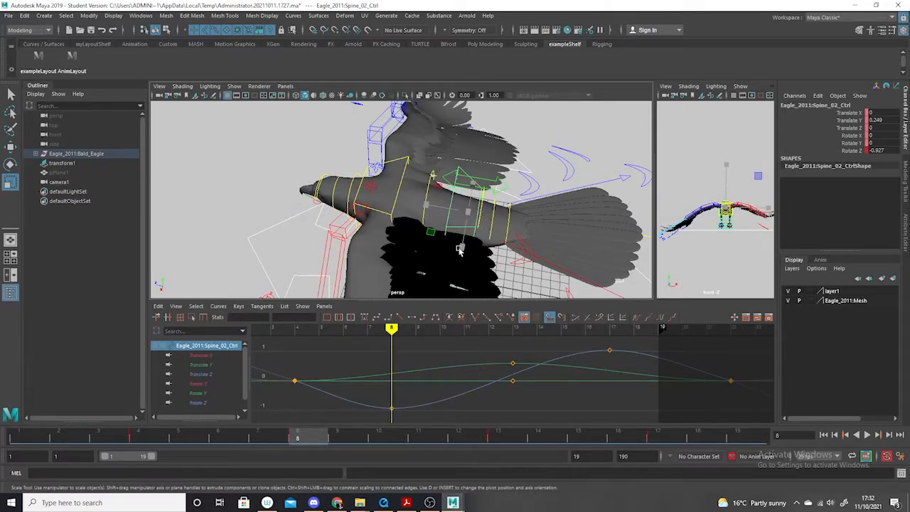
{"action": "left_click", "coordinate": [210, 366]}
{"action": "key", "text": "f"}
{"action": "left_click_drag", "start_coordinate": [467, 332], "coordinate": [426, 332]}
- Examine the controls at the rear of the body by selecting Hip_Ctrl and then Tail_Ctrl_01
{"action": "left_click", "coordinate": [481, 225]}
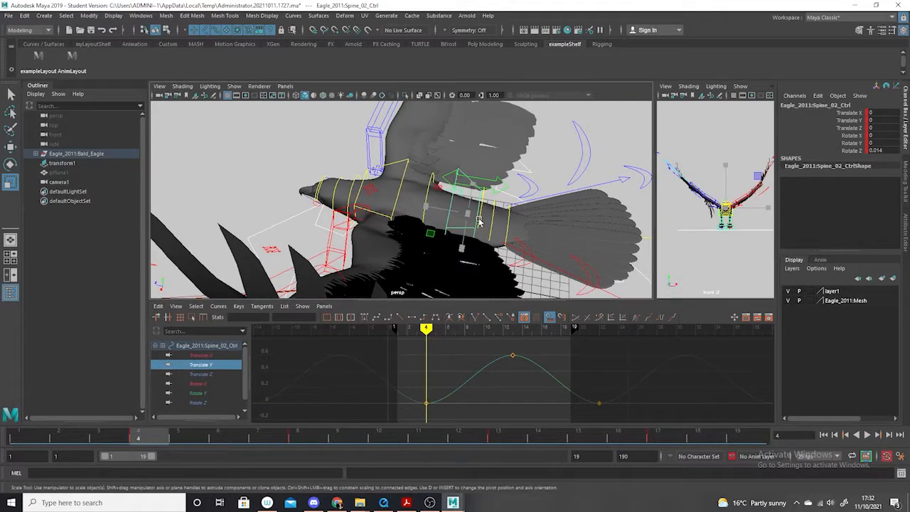
{"action": "key", "text": "w"}
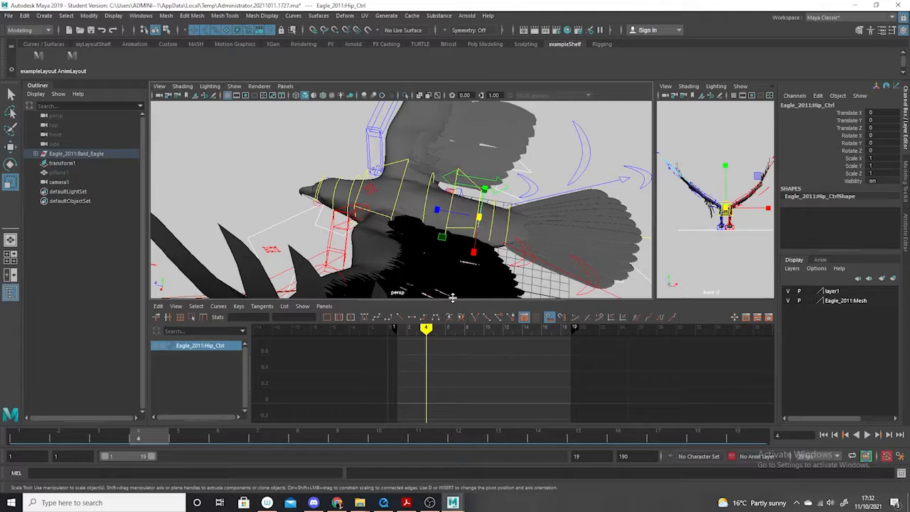
{"action": "left_click_drag", "start_coordinate": [392, 221], "coordinate": [410, 200], "text": "alt"}
{"action": "left_click", "coordinate": [10, 147]}
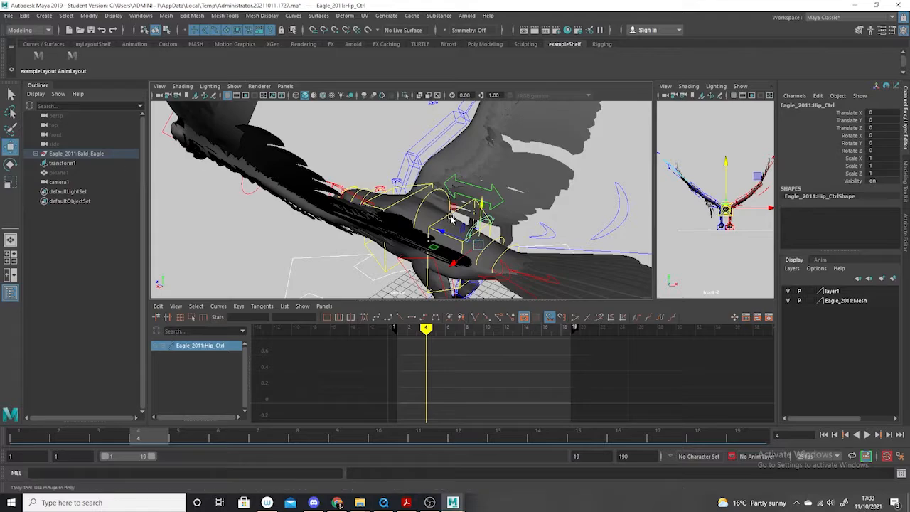
{"action": "left_click_drag", "start_coordinate": [455, 235], "coordinate": [567, 287], "text": "alt"}
{"action": "left_click", "coordinate": [510, 257]}
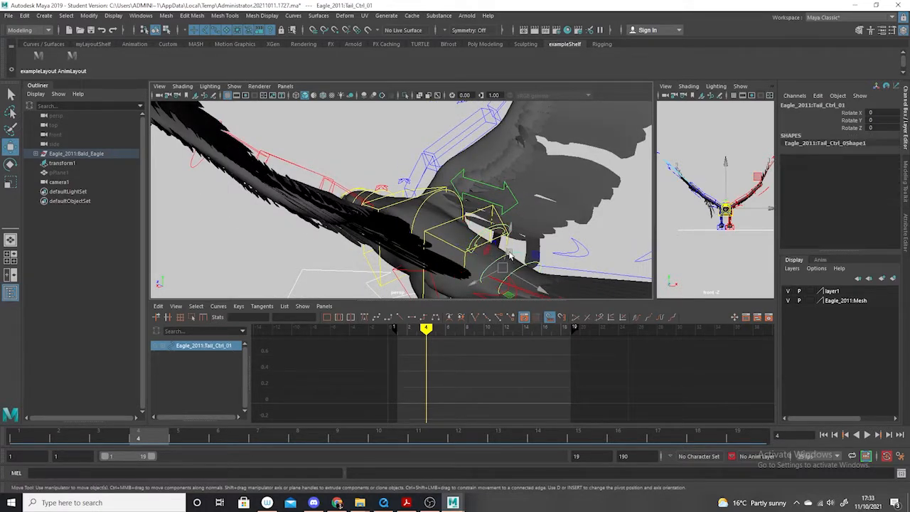
{"action": "left_click_drag", "start_coordinate": [531, 279], "coordinate": [497, 256], "text": "alt"}
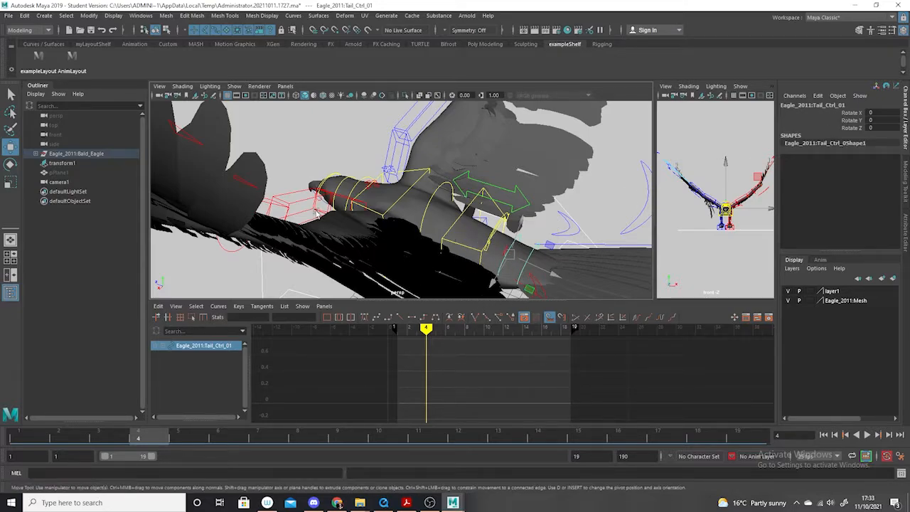
- Select all Translate Y keys of Spine_02_Ctrl and copy them
{"action": "left_click", "coordinate": [450, 231]}
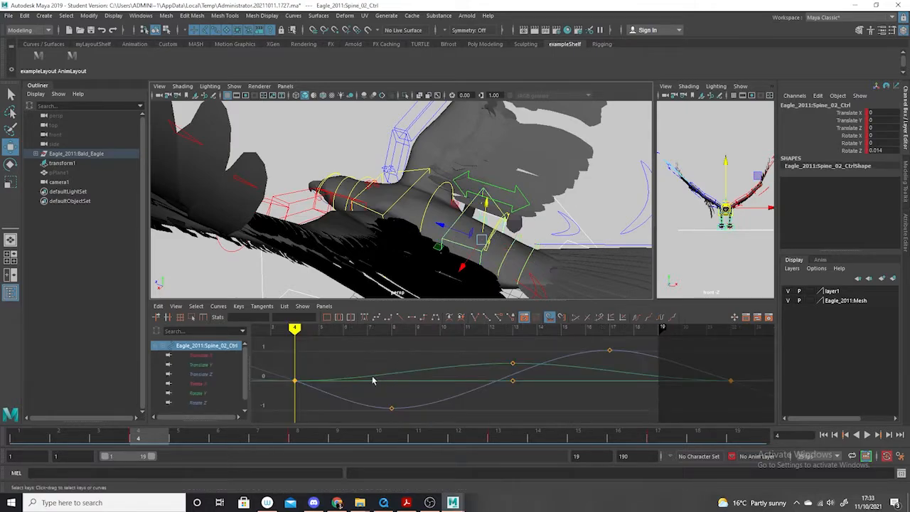
{"action": "left_click", "coordinate": [201, 364]}
{"action": "scroll", "coordinate": [552, 395], "scroll_direction": "down", "scroll_amount": 3}
{"action": "left_click_drag", "start_coordinate": [639, 356], "coordinate": [320, 433]}
{"action": "left_click", "coordinate": [158, 307]}
{"action": "left_click", "coordinate": [187, 357]}
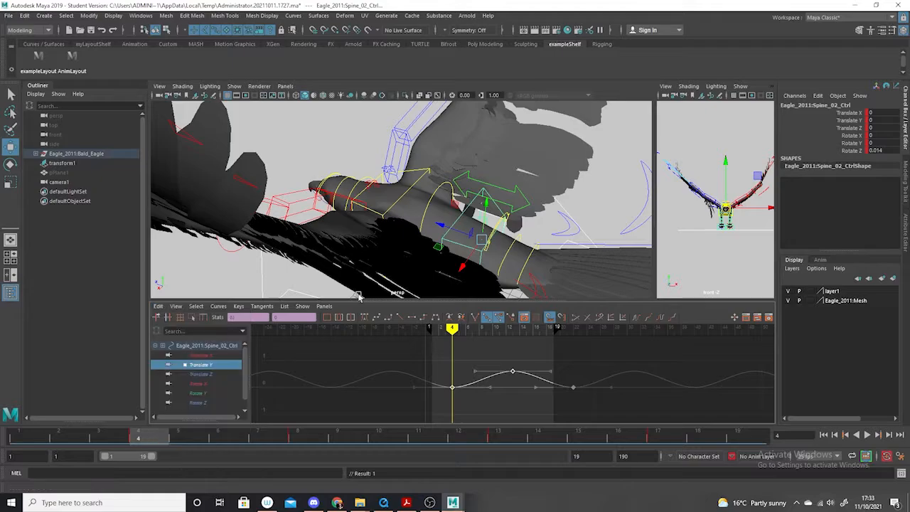
- Set a key on Tail_Ctrl_01 at frame 5 and select its Rotate X key
{"action": "left_click", "coordinate": [508, 255]}
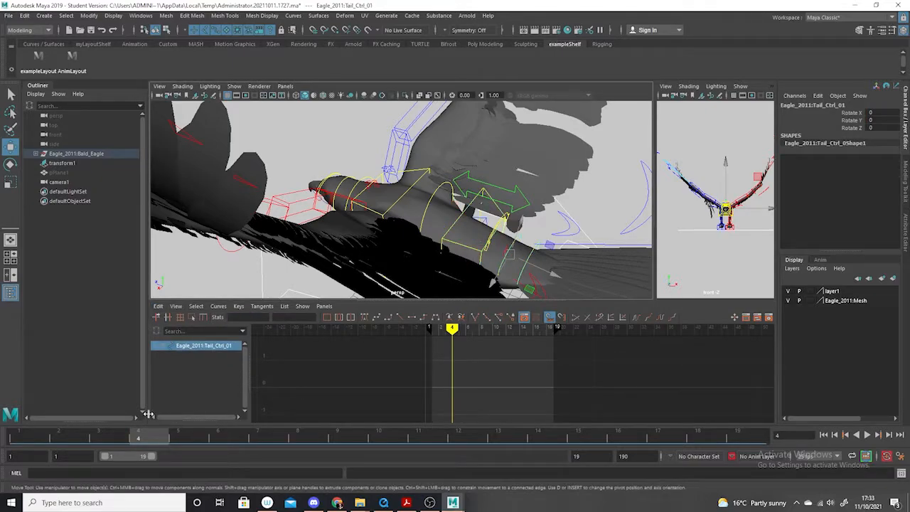
{"action": "left_click_drag", "start_coordinate": [151, 442], "coordinate": [190, 439]}
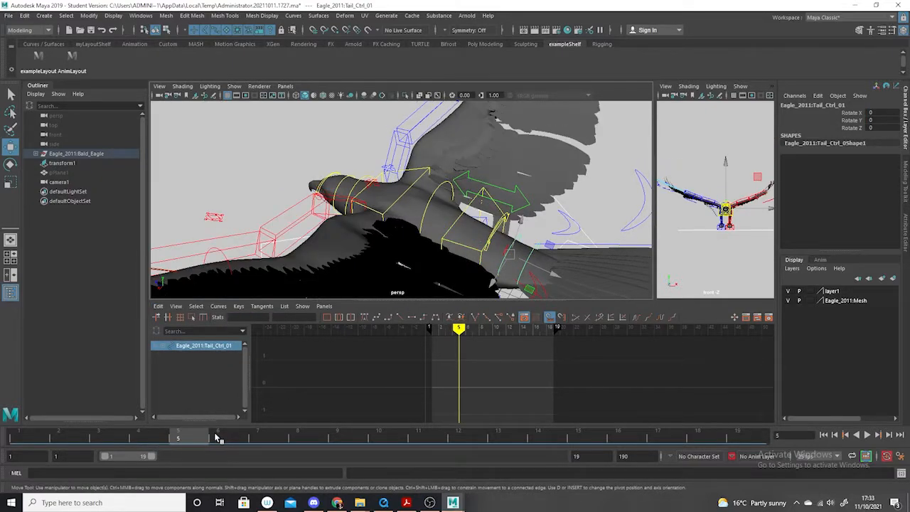
{"action": "key", "text": "s"}
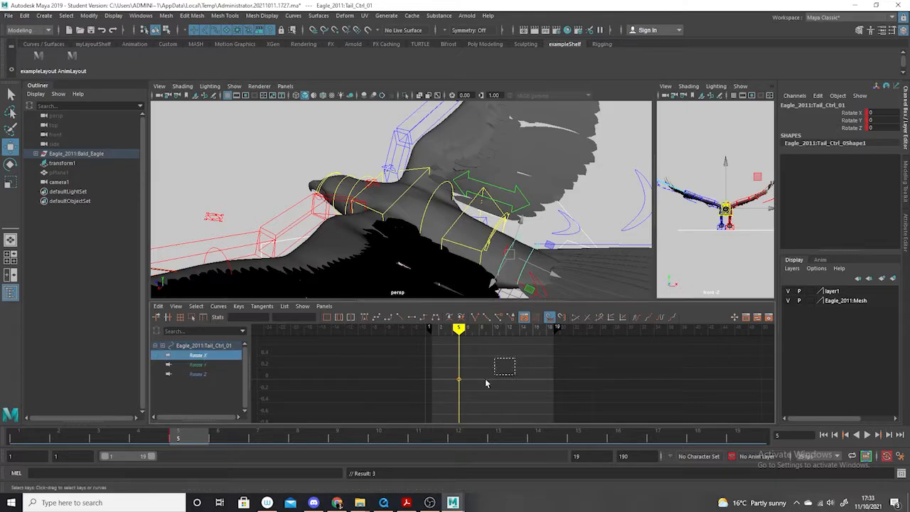
{"action": "left_click_drag", "start_coordinate": [486, 383], "coordinate": [452, 387]}
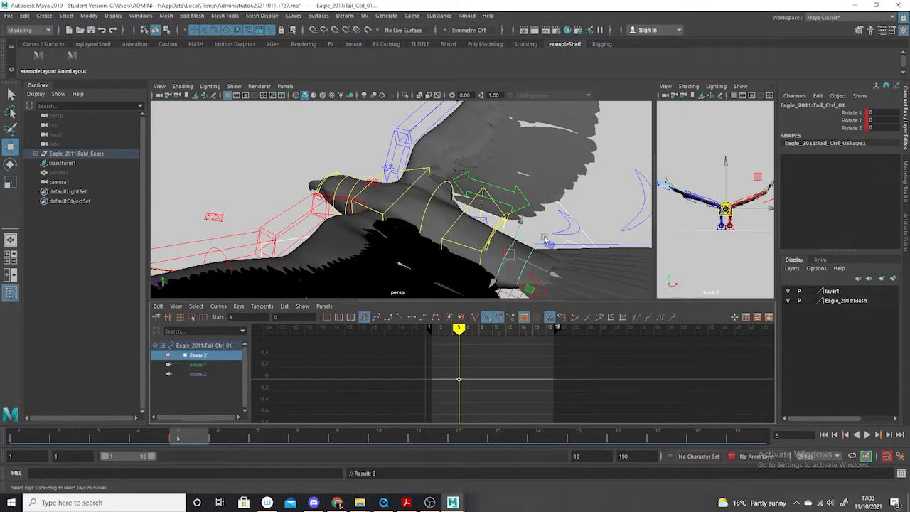
{"action": "left_click", "coordinate": [11, 162]}
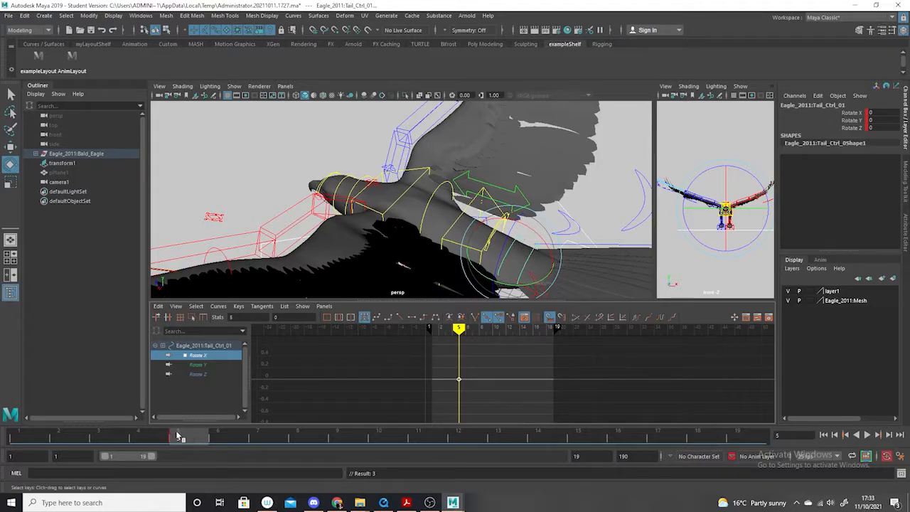
- Paste the copied spine keys onto Tail_Ctrl_01's Rotate X at frame 5 and cycle the curve before and after the keys
{"action": "right_click", "coordinate": [180, 409]}
{"action": "left_click", "coordinate": [192, 364]}
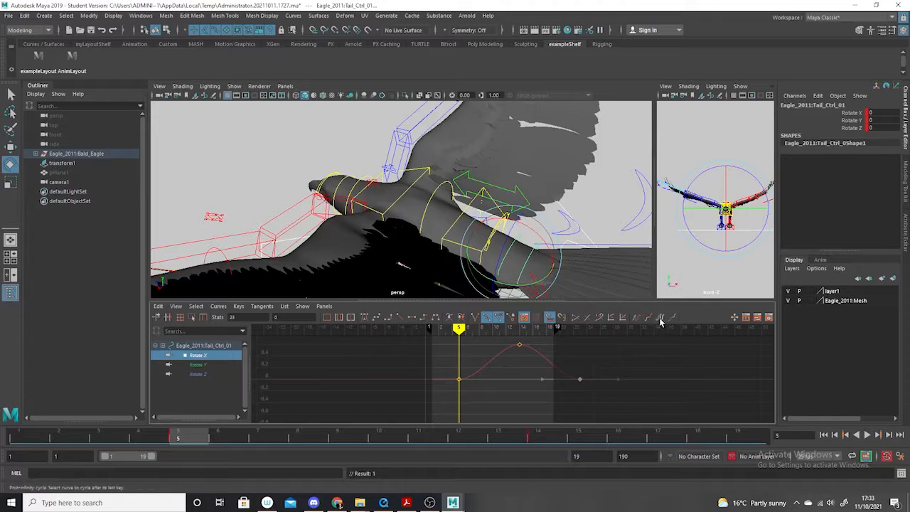
{"action": "left_click", "coordinate": [636, 317]}
{"action": "left_click_drag", "start_coordinate": [204, 446], "coordinate": [257, 419]}
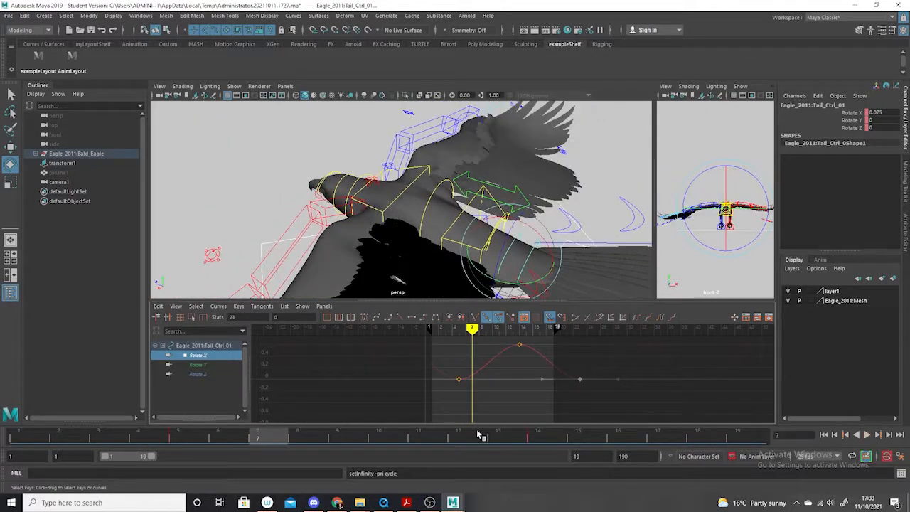
- Scale up Tail_Ctrl_01's Rotate X curve vertically so its low keys reach about -0.7, and play back the flight cycle
{"action": "scroll", "coordinate": [511, 409], "scroll_direction": "down", "scroll_amount": 3}
{"action": "left_click_drag", "start_coordinate": [494, 389], "coordinate": [494, 388]}
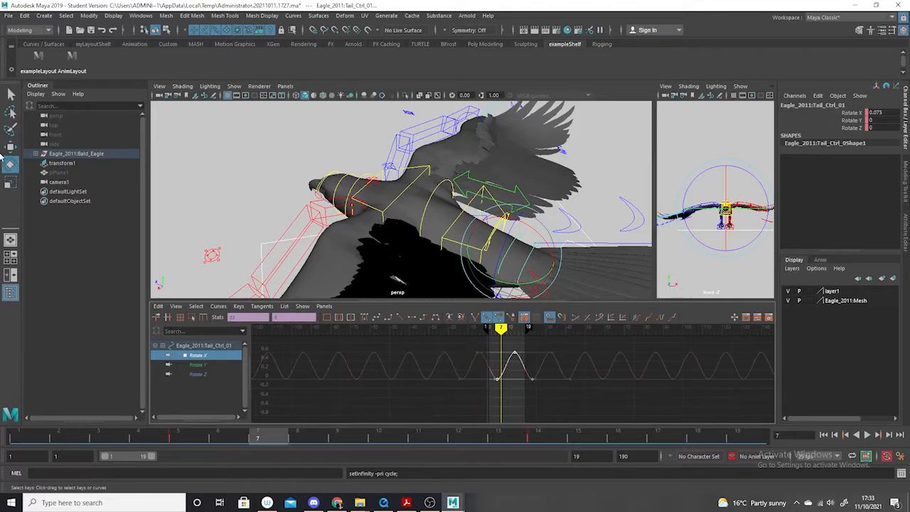
{"action": "left_click", "coordinate": [9, 182]}
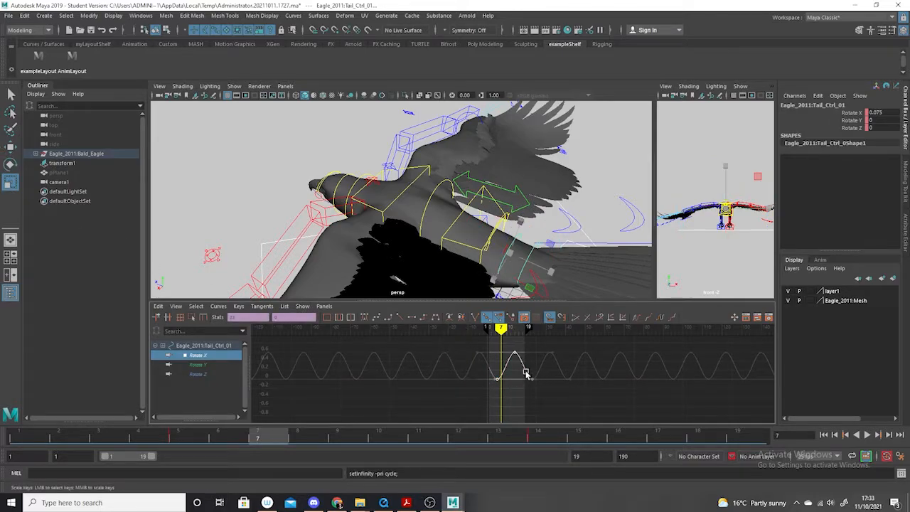
{"action": "middle_click_drag", "start_coordinate": [514, 359], "coordinate": [518, 302]}
{"action": "left_click_drag", "start_coordinate": [559, 266], "coordinate": [529, 233], "text": "alt"}
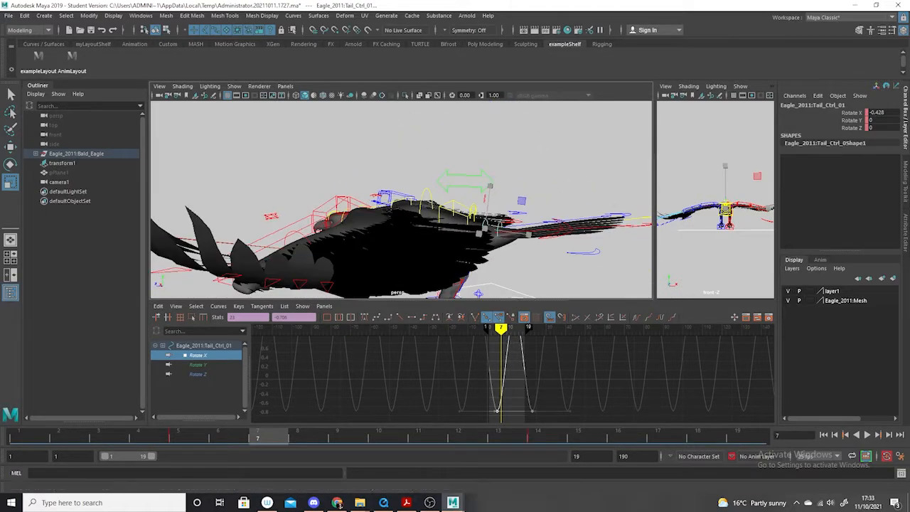
{"action": "key", "text": "alt+v"}
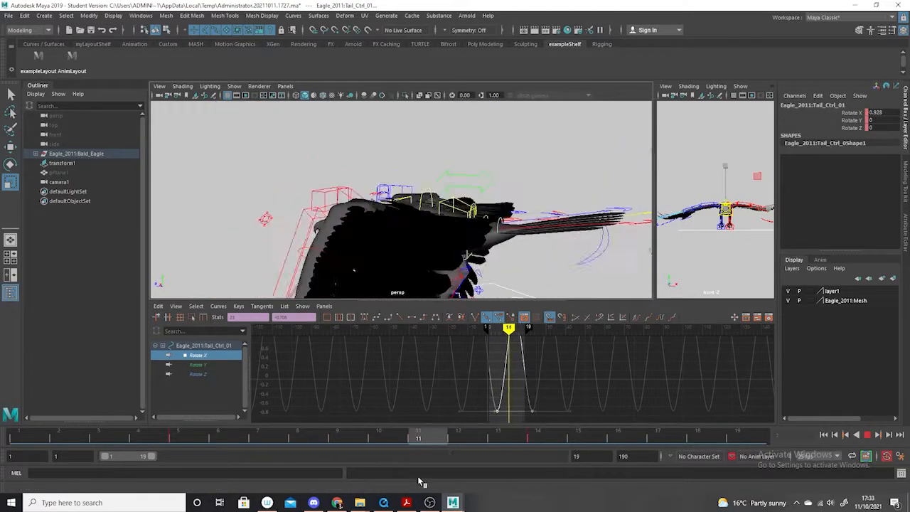
{"action": "left_click_drag", "start_coordinate": [419, 482], "coordinate": [349, 448]}
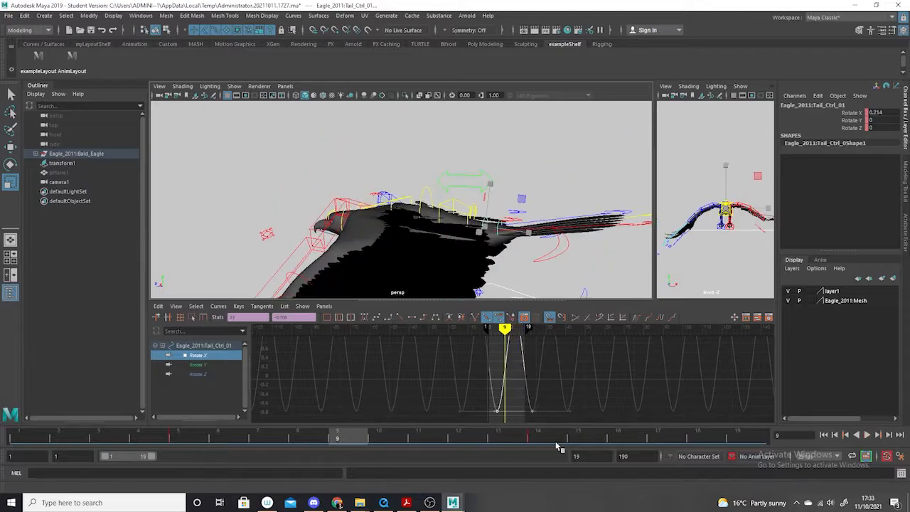
- Scale the first tail control's Rotate X curve further until its low keys reach about -1.921, and review the motion
{"action": "right_click_drag", "start_coordinate": [525, 404], "coordinate": [559, 435], "text": "alt"}
{"action": "right_click_drag", "start_coordinate": [544, 392], "coordinate": [572, 404], "text": "alt+shift"}
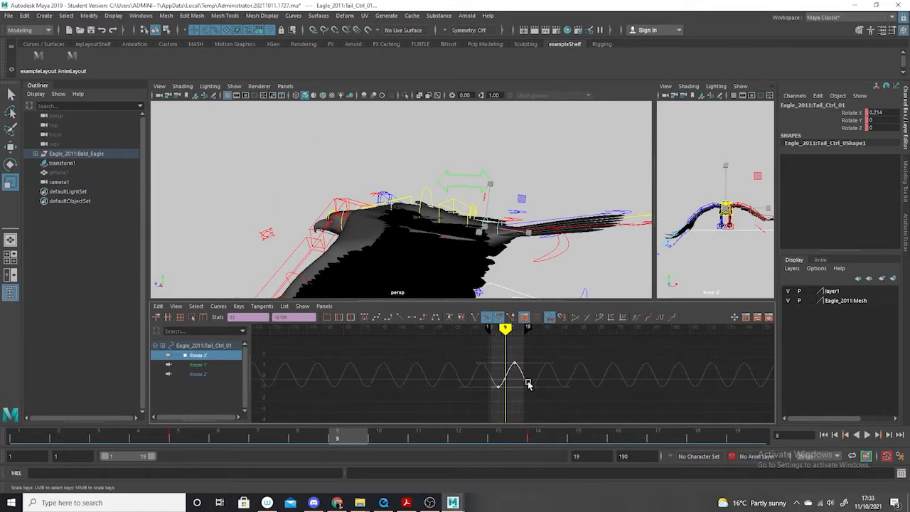
{"action": "middle_click_drag", "start_coordinate": [520, 381], "coordinate": [521, 337], "text": "shift"}
{"action": "left_click_drag", "start_coordinate": [97, 435], "coordinate": [543, 484]}
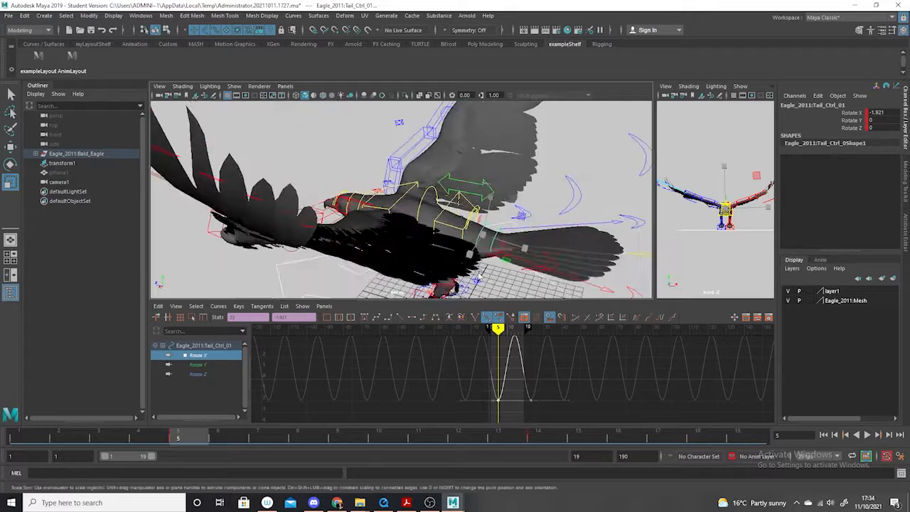
- Copy the scaled Rotate X keys of Tail_Ctrl_01
{"action": "scroll", "coordinate": [564, 414], "scroll_direction": "down", "scroll_amount": 3}
{"action": "right_click_drag", "start_coordinate": [564, 414], "coordinate": [575, 416], "text": "alt+shift"}
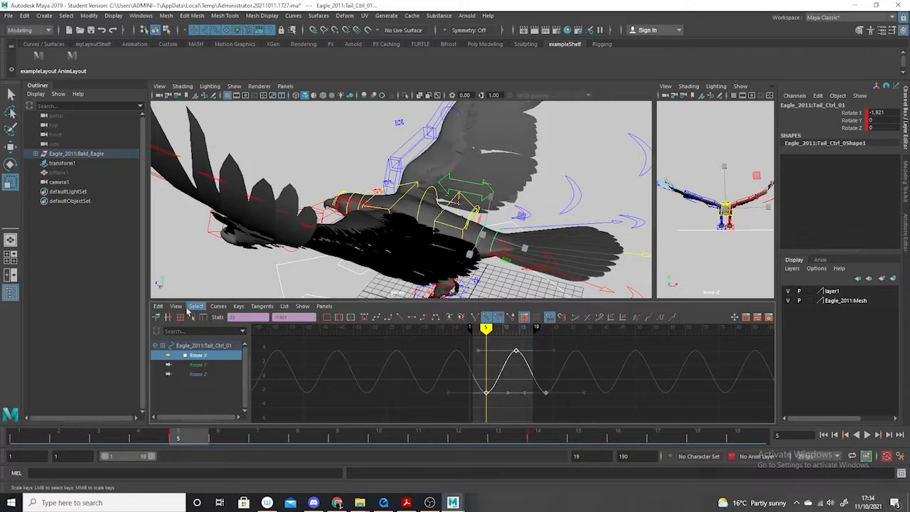
{"action": "left_click", "coordinate": [158, 306]}
{"action": "left_click", "coordinate": [182, 353]}
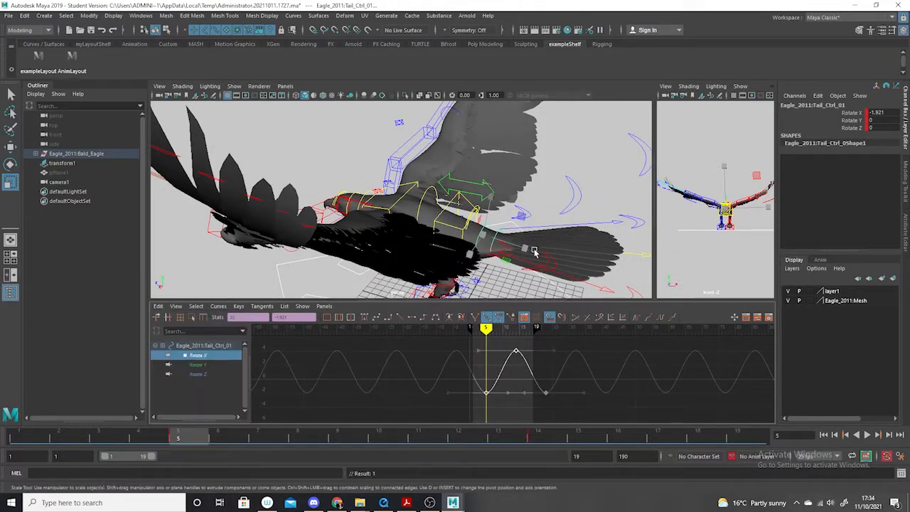
- Select Tail_Ctrl_02 and paste the copied tail rotation keys onto it at frame 6
{"action": "key", "text": "Down"}
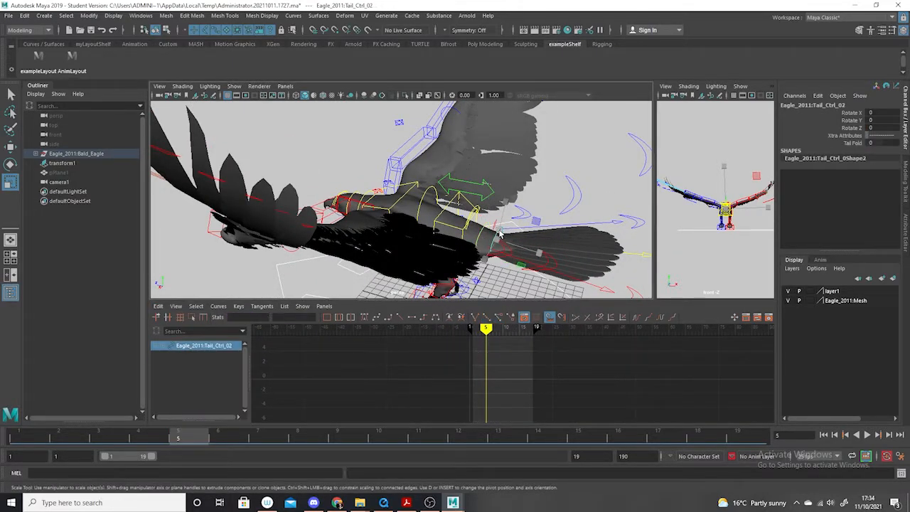
{"action": "left_click", "coordinate": [239, 439]}
{"action": "right_click", "coordinate": [231, 441]}
{"action": "mouse_move", "coordinate": [287, 297]}
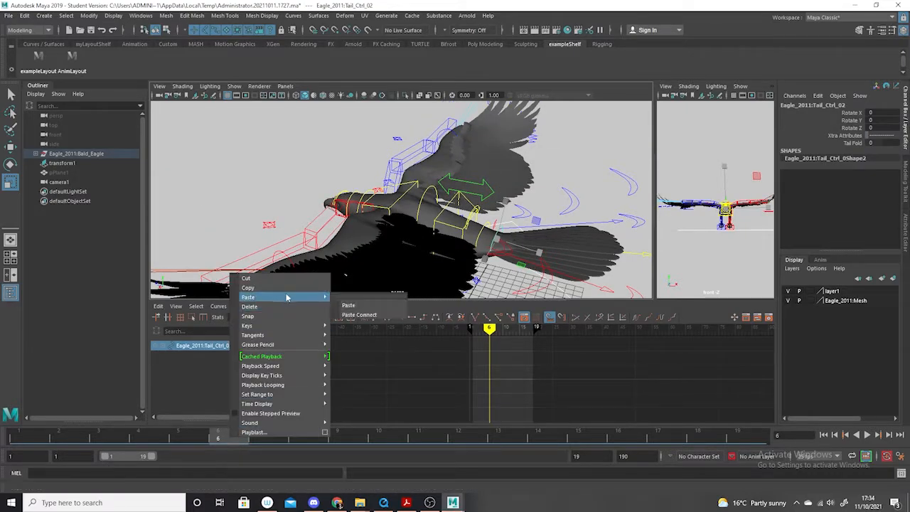
{"action": "left_click", "coordinate": [395, 307]}
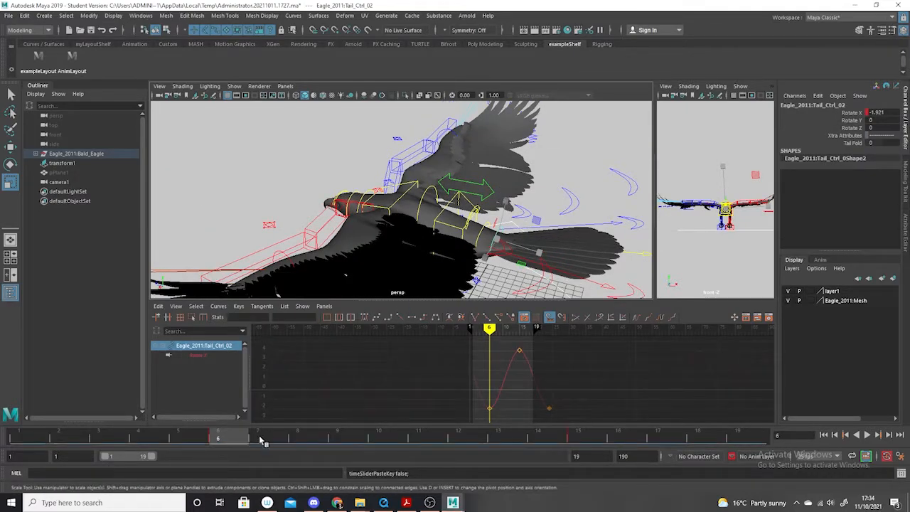
- Play back the flight cycle to review the motion of both tail controls
{"action": "key", "text": "alt+v"}
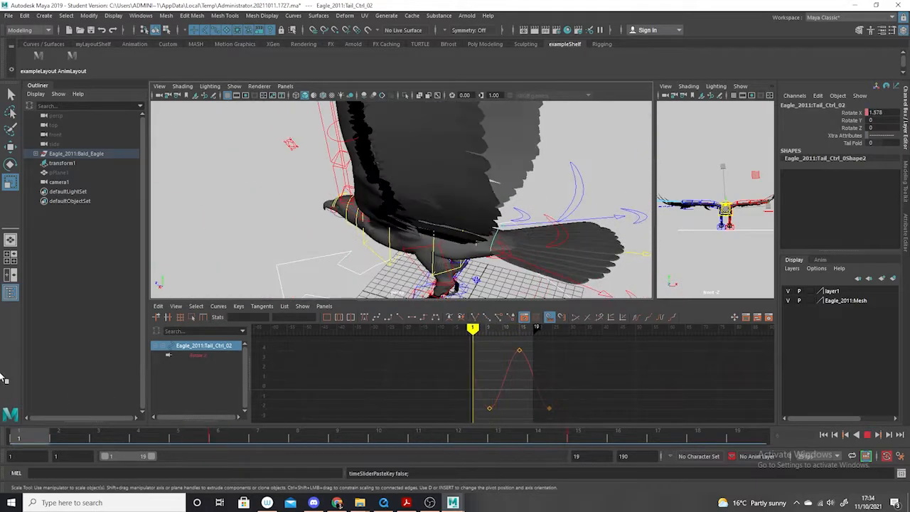
{"action": "key", "text": "alt+v"}
{"action": "left_click", "coordinate": [10, 163]}
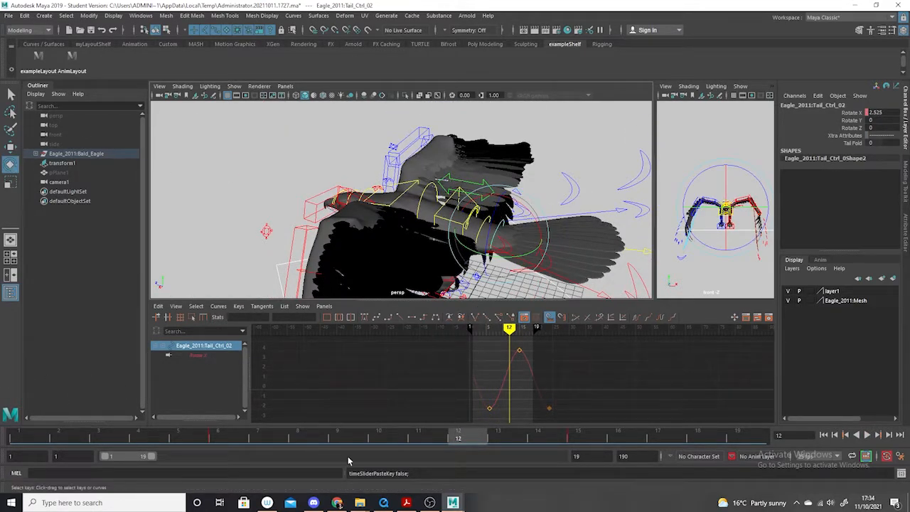
{"action": "key", "text": "alt+v"}
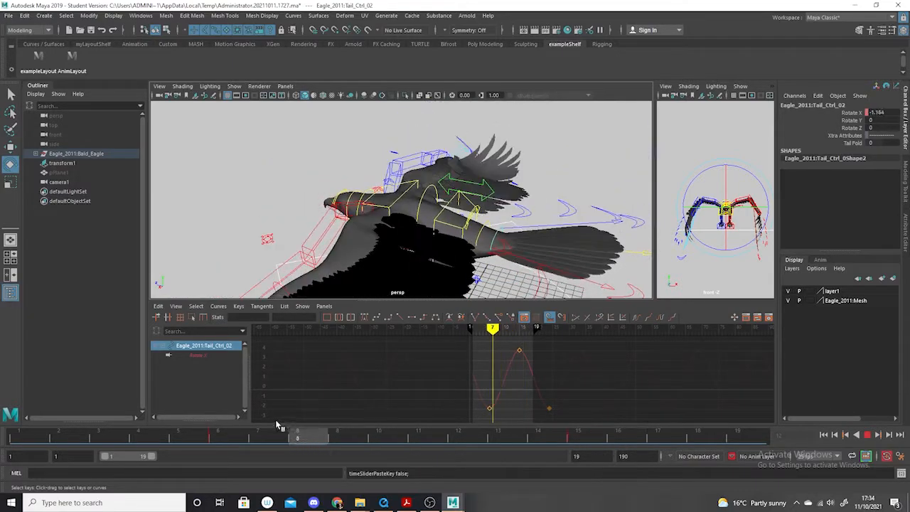
- Try rotating Tail_Ctrl_02 at frame 13 and play back the flight cycle to review the tail motion
{"action": "key", "text": "alt+v"}
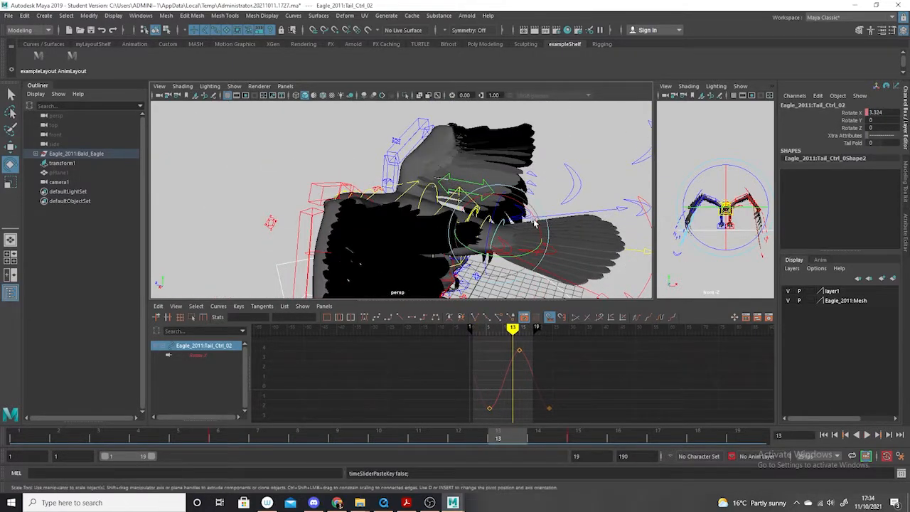
{"action": "left_click_drag", "start_coordinate": [532, 226], "coordinate": [534, 220]}
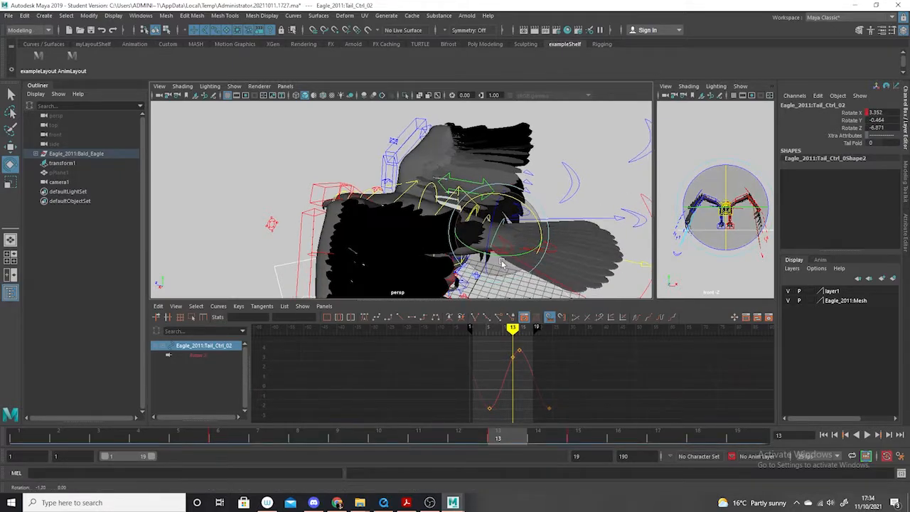
{"action": "key", "text": "ctrl+z"}
{"action": "left_click", "coordinate": [138, 441]}
{"action": "key", "text": "alt+v"}
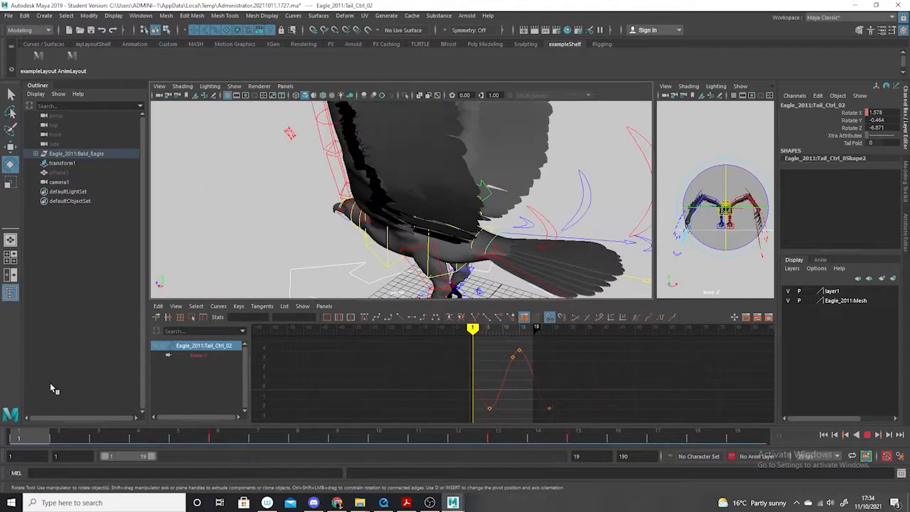
{"action": "key", "text": "alt+v"}
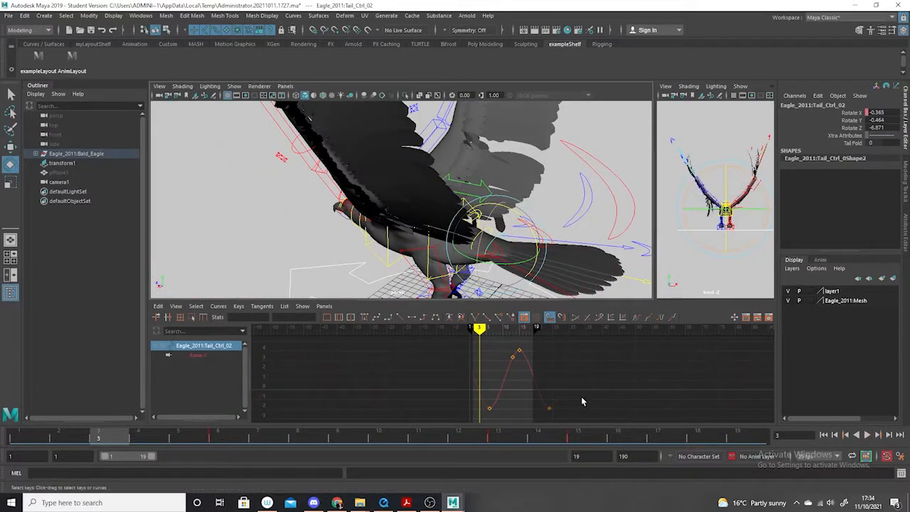
- Try to invert Tail_Ctrl_02's Rotate X curve by scaling its selected keys negatively
{"action": "right_click_drag", "start_coordinate": [512, 379], "coordinate": [549, 388], "text": "alt"}
{"action": "left_click_drag", "start_coordinate": [413, 441], "coordinate": [413, 439]}
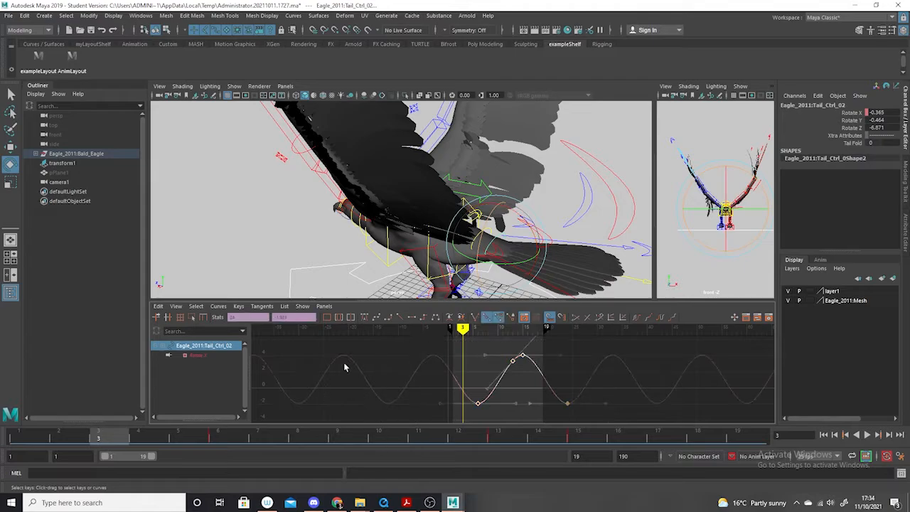
{"action": "key", "text": "r"}
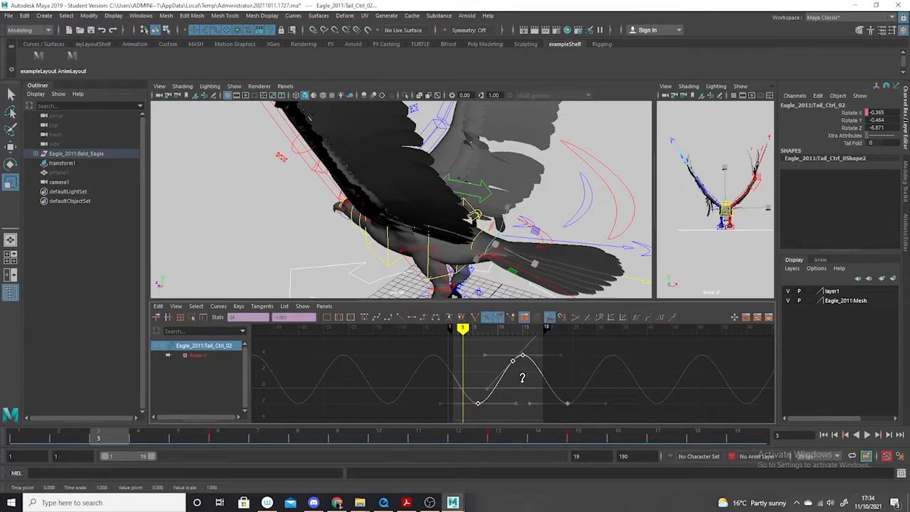
{"action": "middle_click_drag", "start_coordinate": [522, 378], "coordinate": [546, 422]}
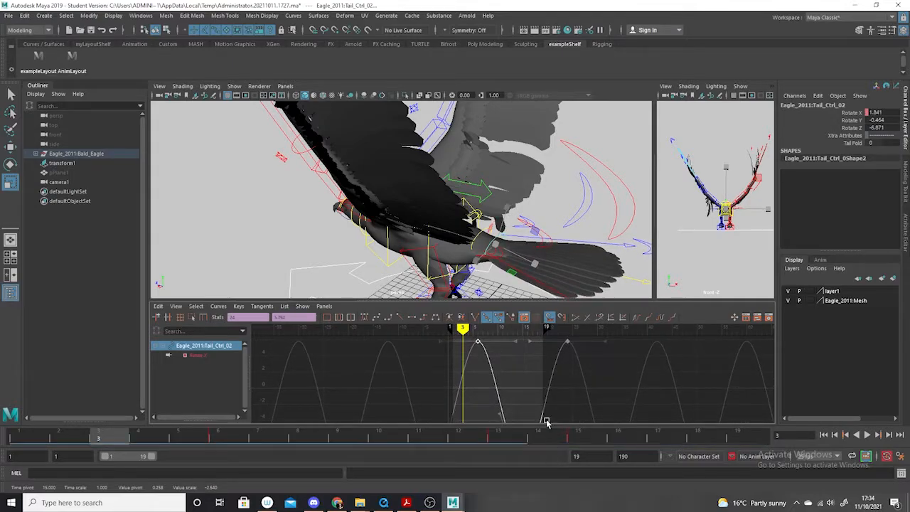
{"action": "key", "text": "ctrl+z"}
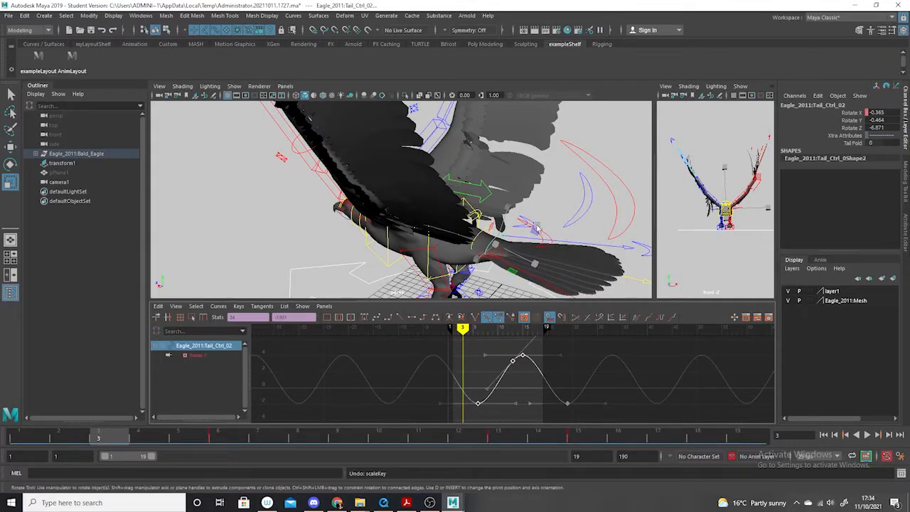
- Set the Rotate tool's axis orientation to Object and minimize its settings
{"action": "key", "text": "r"}
{"action": "left_click", "coordinate": [509, 240]}
{"action": "left_click", "coordinate": [499, 239]}
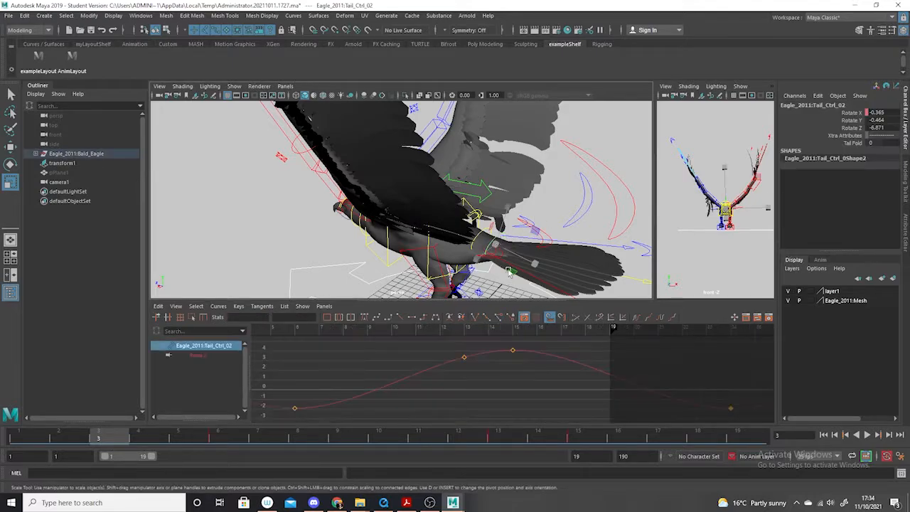
{"action": "left_click", "coordinate": [10, 164]}
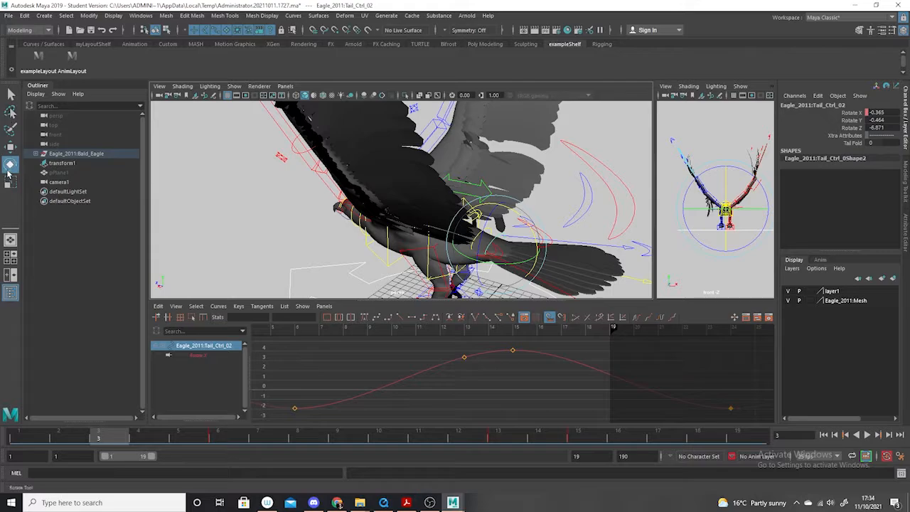
{"action": "double_click", "coordinate": [10, 164]}
{"action": "left_click", "coordinate": [192, 133]}
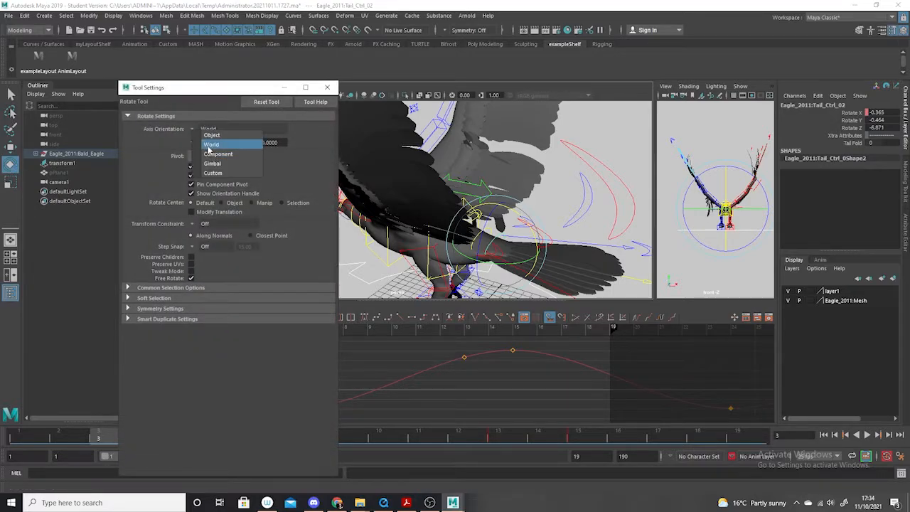
{"action": "left_click", "coordinate": [209, 131]}
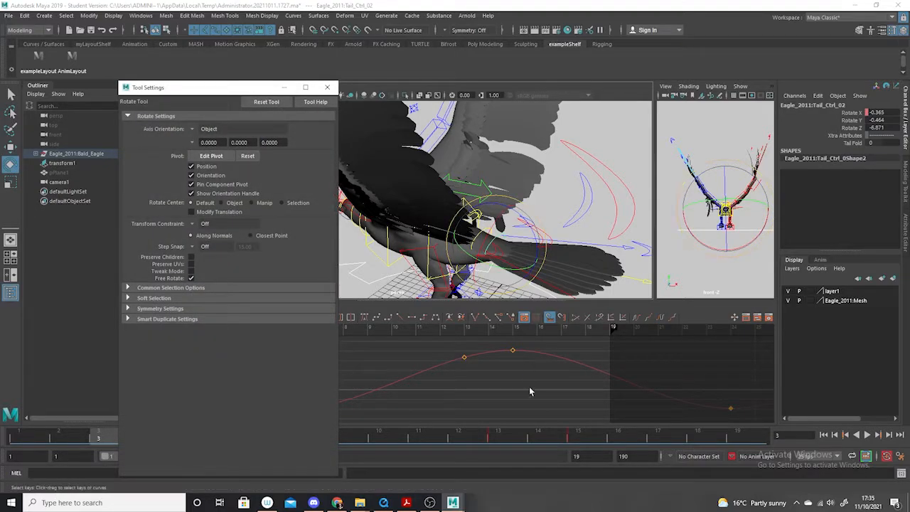
{"action": "scroll", "coordinate": [533, 382], "scroll_direction": "down", "scroll_amount": 3}
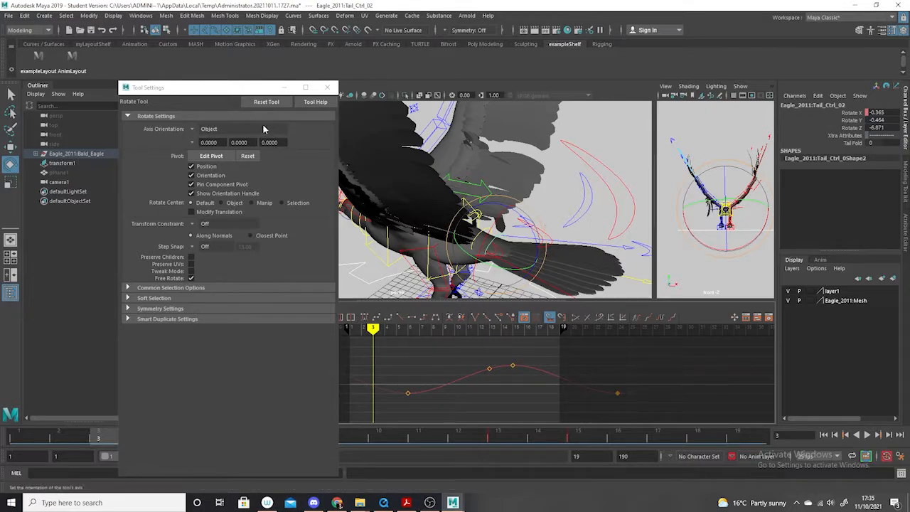
{"action": "left_click", "coordinate": [283, 87]}
- Compare the rotation axes of the neck control with those of the second tail control
{"action": "left_click_drag", "start_coordinate": [471, 212], "coordinate": [508, 214], "text": "alt"}
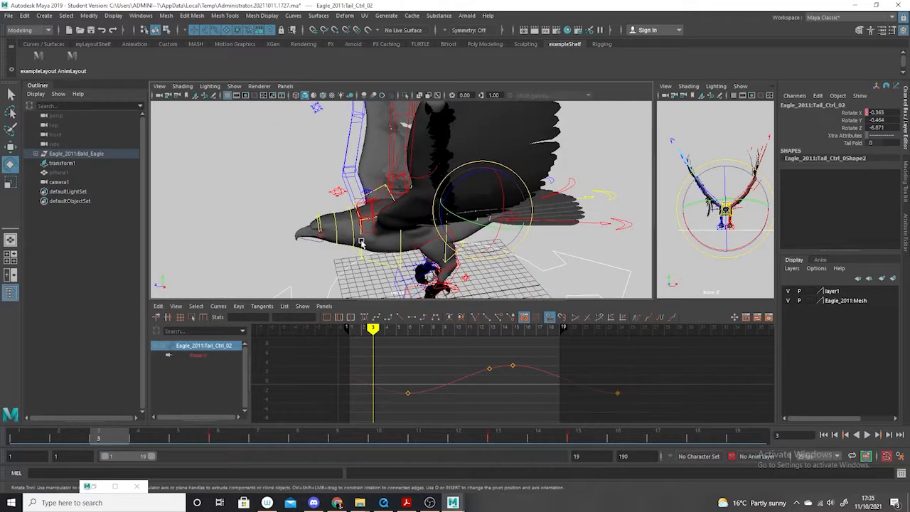
{"action": "left_click", "coordinate": [352, 232]}
{"action": "left_click_drag", "start_coordinate": [352, 238], "coordinate": [501, 237], "text": "alt"}
{"action": "left_click", "coordinate": [501, 236]}
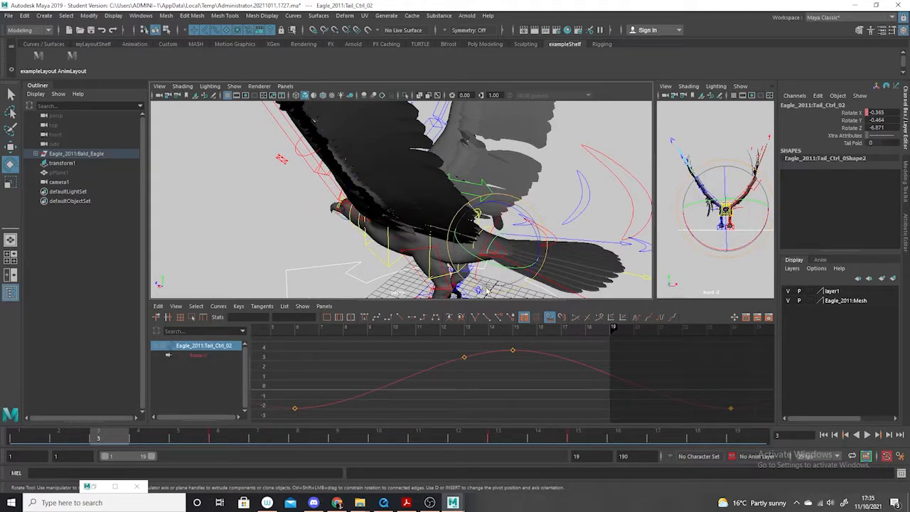
{"action": "left_click_drag", "start_coordinate": [479, 299], "coordinate": [371, 235], "text": "alt"}
{"action": "left_click", "coordinate": [363, 235]}
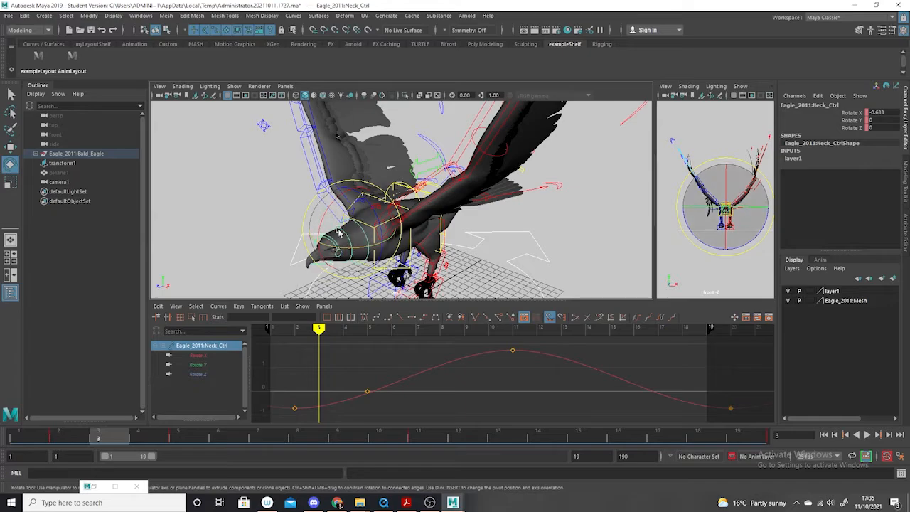
{"action": "left_click_drag", "start_coordinate": [329, 217], "coordinate": [514, 240], "text": "alt"}
- Delete all rotation keys of Tail_Ctrl_01 and reset its Rotate X, Y and Z to 0
{"action": "left_click", "coordinate": [480, 227]}
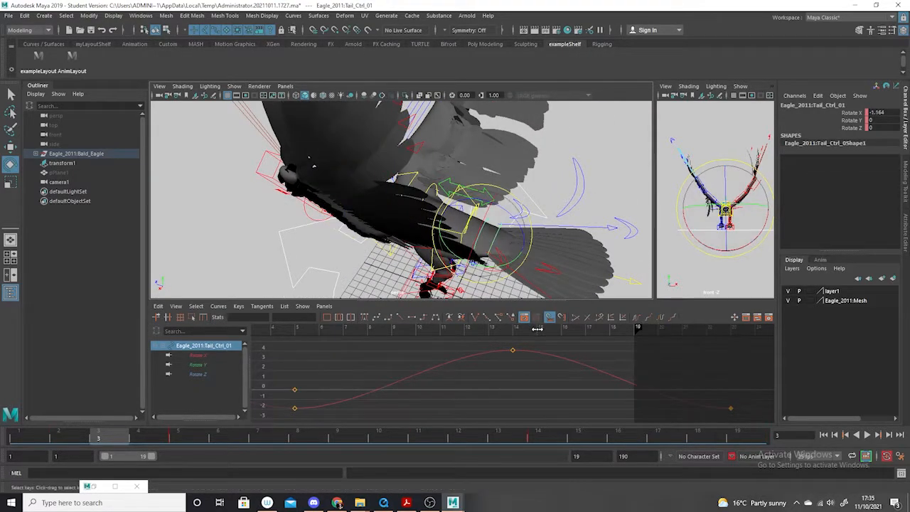
{"action": "key", "text": "f"}
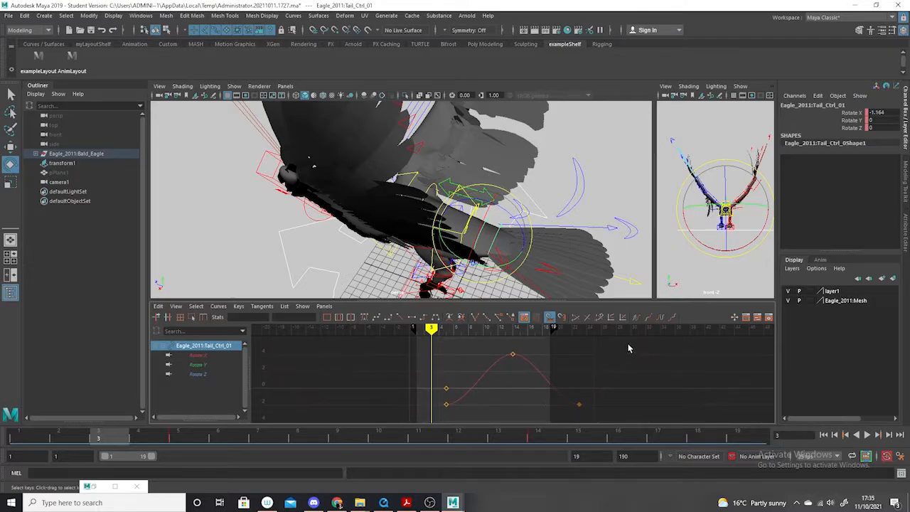
{"action": "left_click_drag", "start_coordinate": [633, 342], "coordinate": [396, 433]}
{"action": "key", "text": "Delete"}
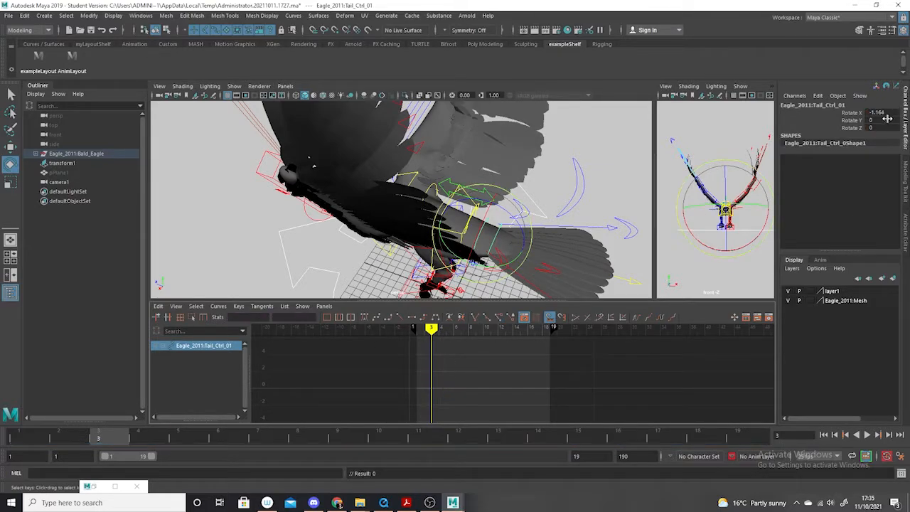
{"action": "left_click", "coordinate": [888, 120]}
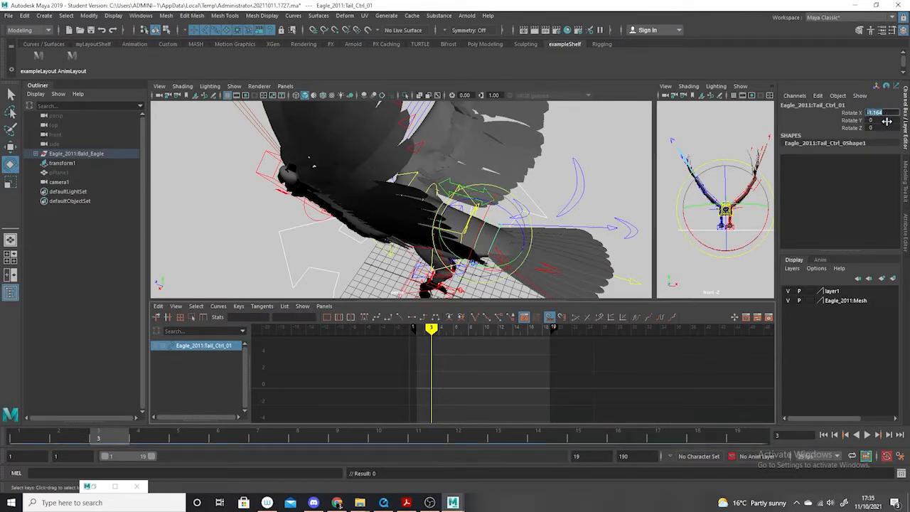
- Reset Tail_Ctrl_02's Rotate X, Y and Z to 0 and delete all of its keys
{"action": "left_click", "coordinate": [603, 235]}
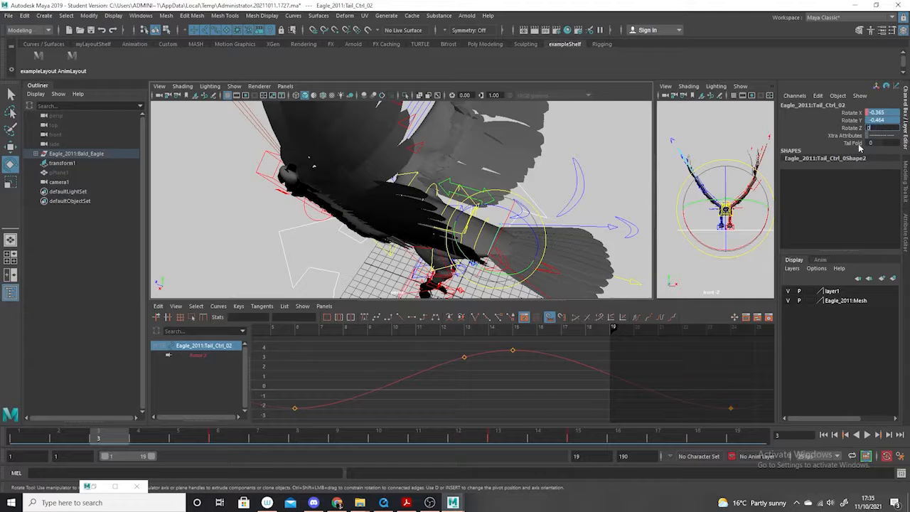
{"action": "key", "text": "Return"}
{"action": "scroll", "coordinate": [533, 399], "scroll_direction": "down", "scroll_amount": 3}
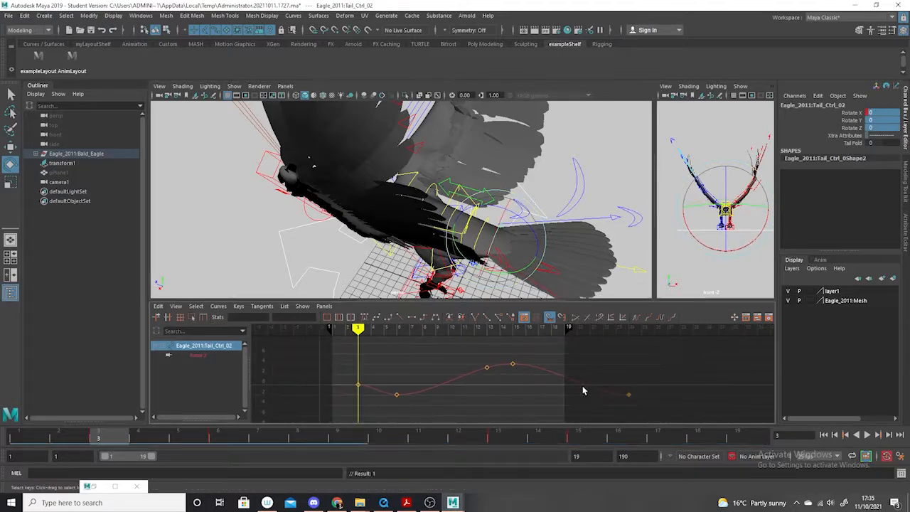
{"action": "left_click_drag", "start_coordinate": [694, 353], "coordinate": [337, 445]}
{"action": "key", "text": "Delete"}
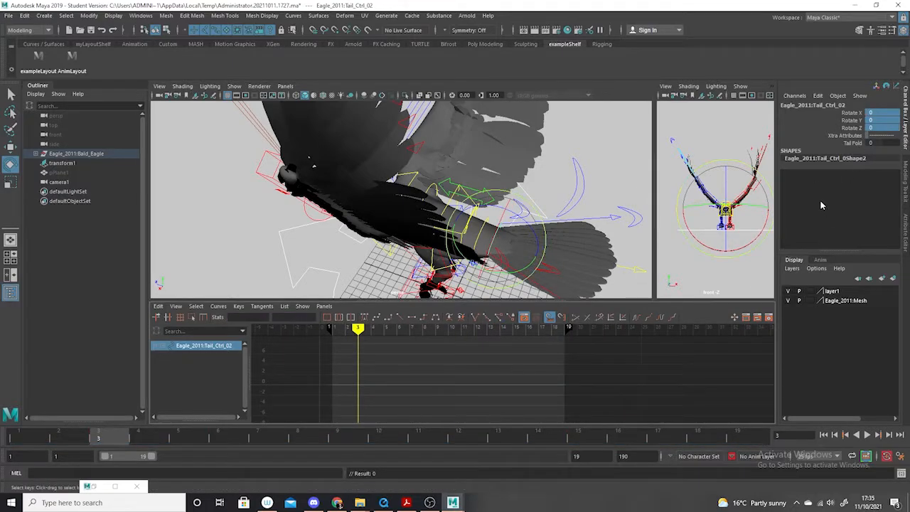
- Copy the Translate Y keys of Spine_02_Ctrl
{"action": "left_click", "coordinate": [517, 235]}
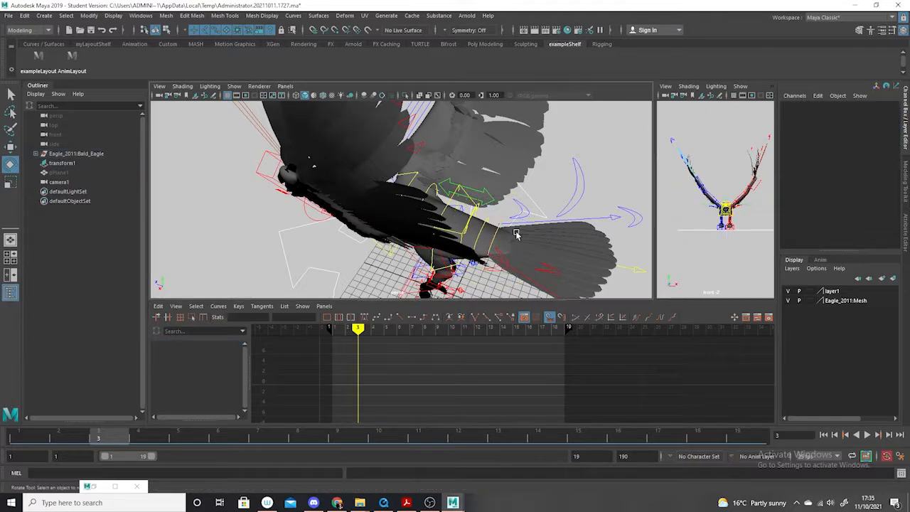
{"action": "left_click", "coordinate": [448, 206]}
{"action": "left_click", "coordinate": [203, 364]}
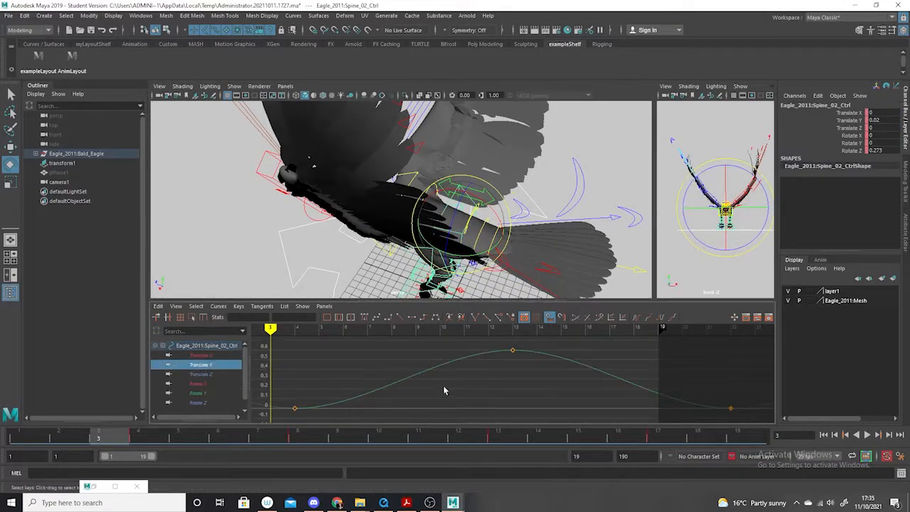
{"action": "scroll", "coordinate": [635, 375], "scroll_direction": "down", "scroll_amount": 2}
{"action": "left_click_drag", "start_coordinate": [306, 441], "coordinate": [304, 441]}
{"action": "left_click", "coordinate": [158, 306]}
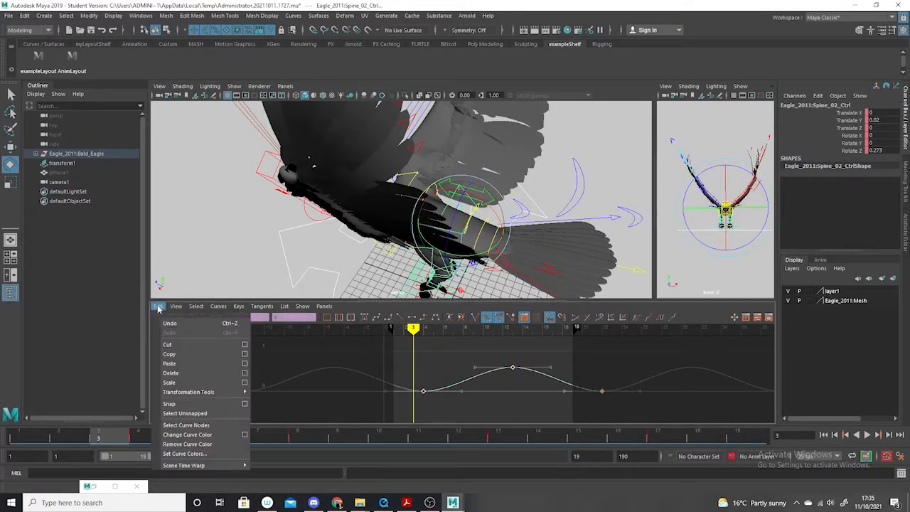
{"action": "left_click", "coordinate": [185, 357]}
- Set a key on Tail_Ctrl_01 at frame 5, one frame after Spine_02_Ctrl's first key
{"action": "left_click", "coordinate": [608, 196]}
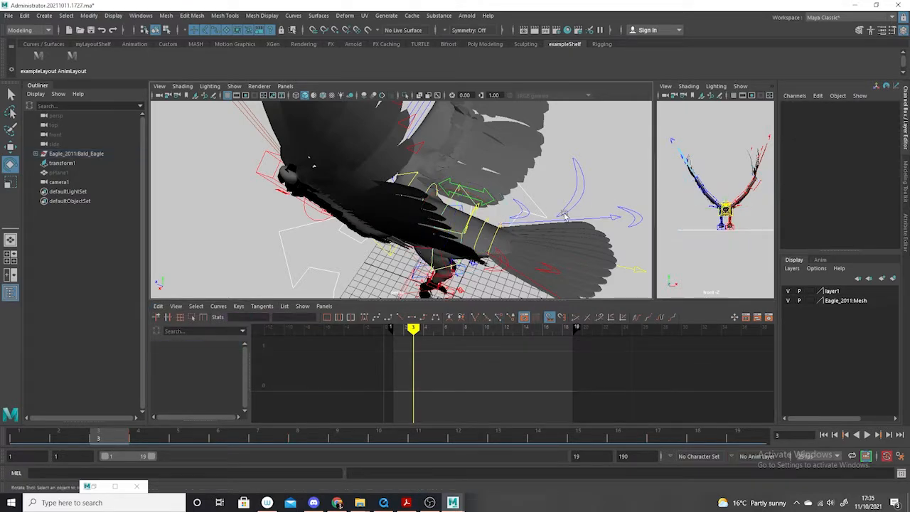
{"action": "left_click", "coordinate": [481, 235]}
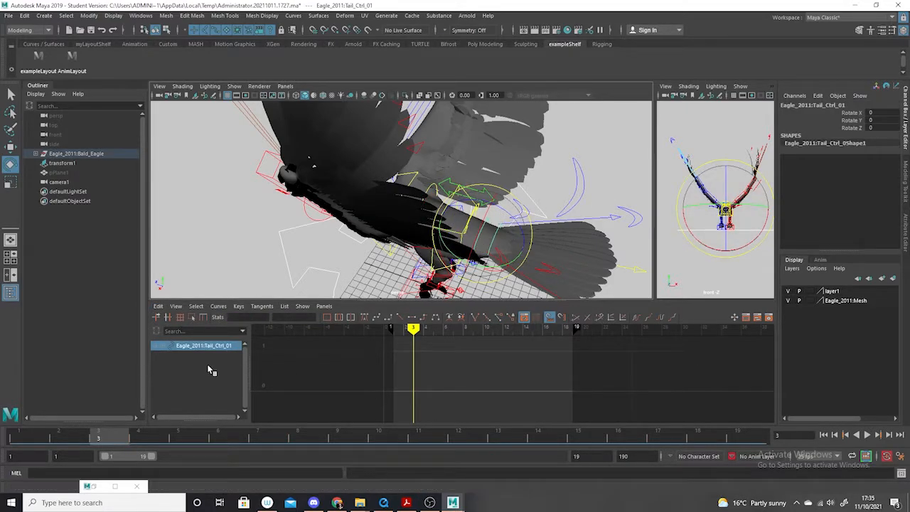
{"action": "left_click", "coordinate": [151, 437]}
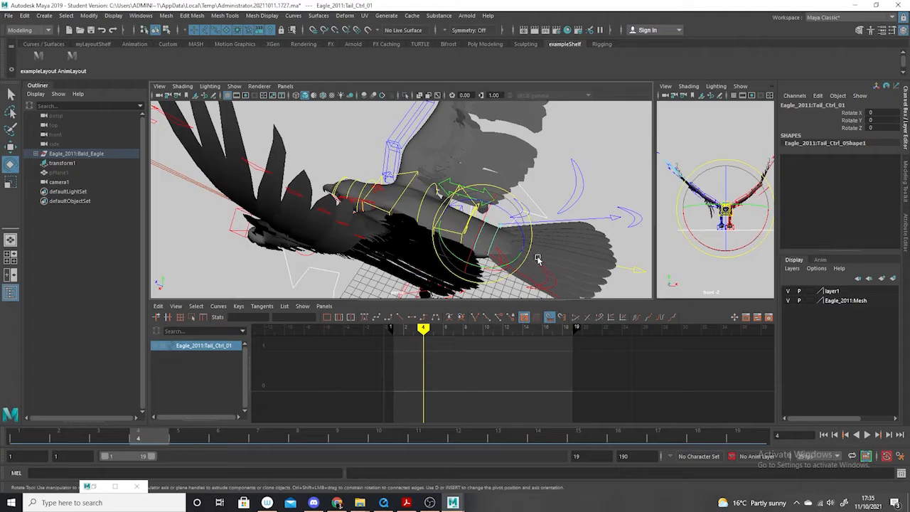
{"action": "left_click", "coordinate": [479, 235]}
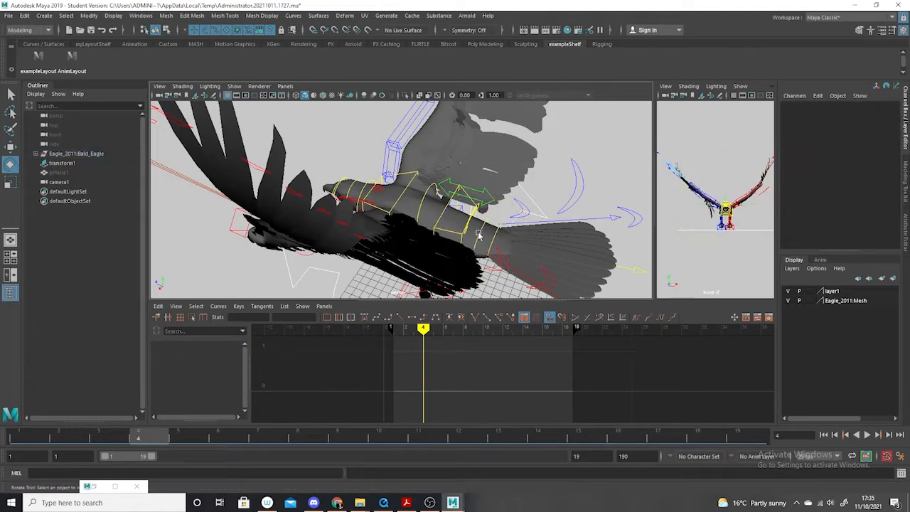
{"action": "left_click", "coordinate": [459, 236]}
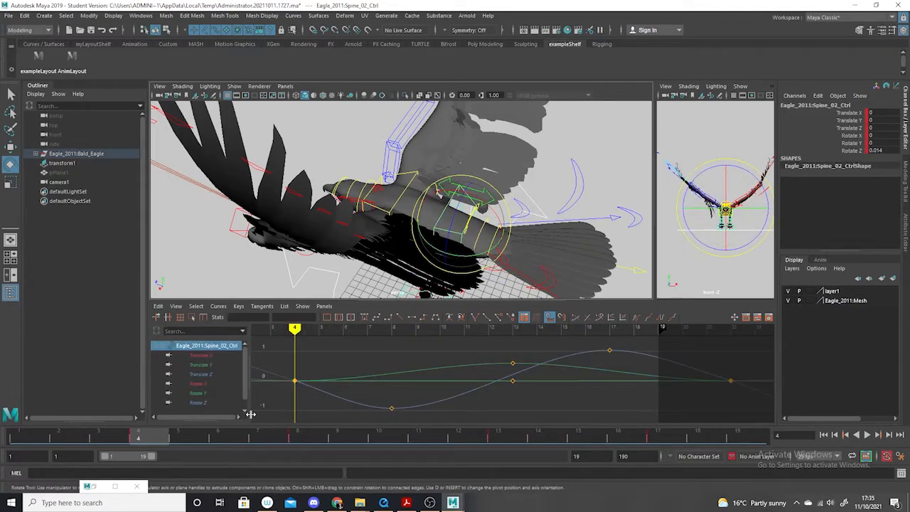
{"action": "left_click", "coordinate": [179, 436]}
{"action": "left_click", "coordinate": [473, 243]}
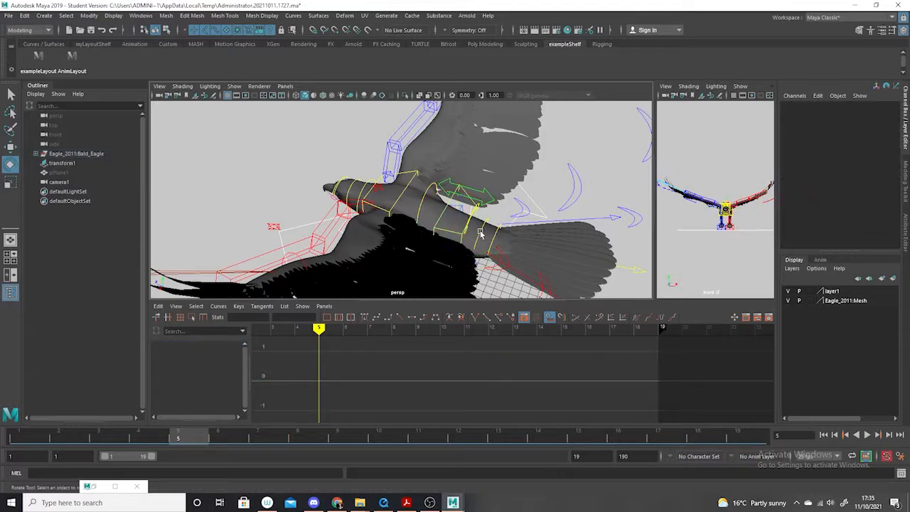
{"action": "left_click", "coordinate": [481, 234]}
{"action": "key", "text": "s"}
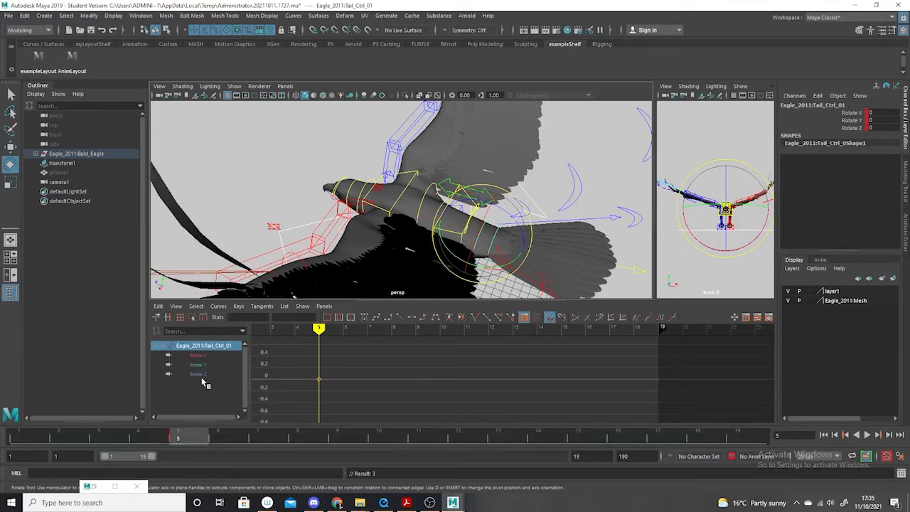
- Paste the copied spine keys onto Tail_Ctrl_01's Rotate Z curve at frame 5
{"action": "left_click", "coordinate": [198, 374]}
{"action": "left_click_drag", "start_coordinate": [344, 370], "coordinate": [310, 393]}
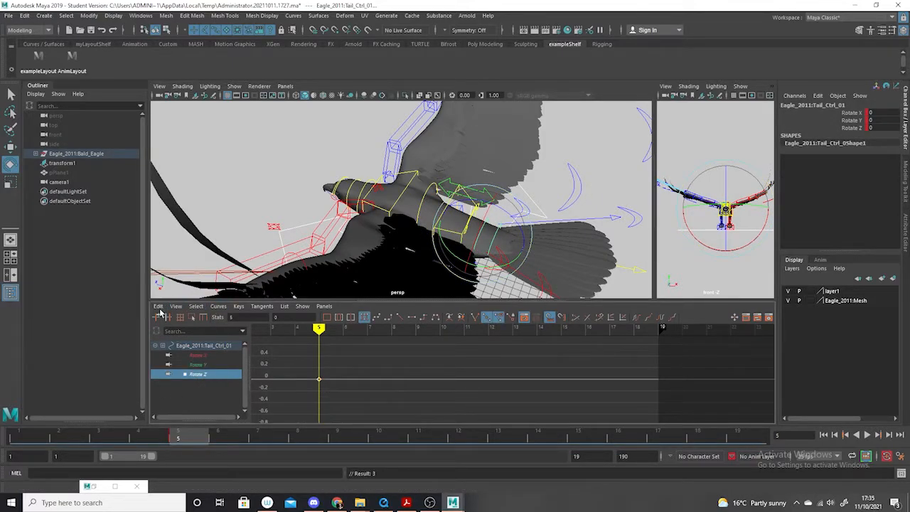
{"action": "left_click", "coordinate": [160, 307]}
{"action": "left_click", "coordinate": [192, 366]}
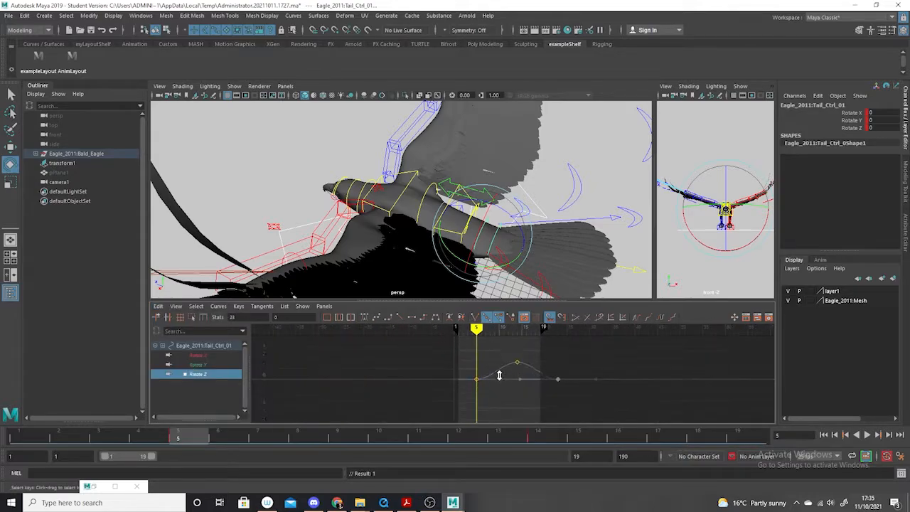
- Set Tail_Ctrl_01's Rotate Z curve to cycle infinitely before and after its keys
{"action": "left_click", "coordinate": [637, 319]}
{"action": "left_click", "coordinate": [660, 320]}
{"action": "right_click_drag", "start_coordinate": [640, 373], "coordinate": [554, 375], "text": "alt"}
{"action": "middle_click_drag", "start_coordinate": [555, 375], "coordinate": [561, 409], "text": "alt"}
{"action": "left_click_drag", "start_coordinate": [429, 451], "coordinate": [429, 449]}
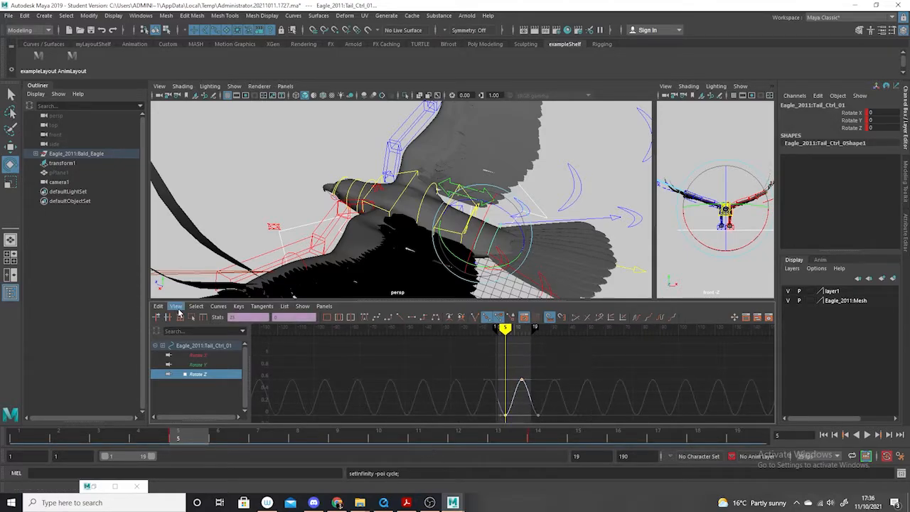
- Scale up the values of Tail_Ctrl_01's Rotate Z keys so the lowest reach -0.474, and play back the stronger tail motion
{"action": "left_click", "coordinate": [8, 184]}
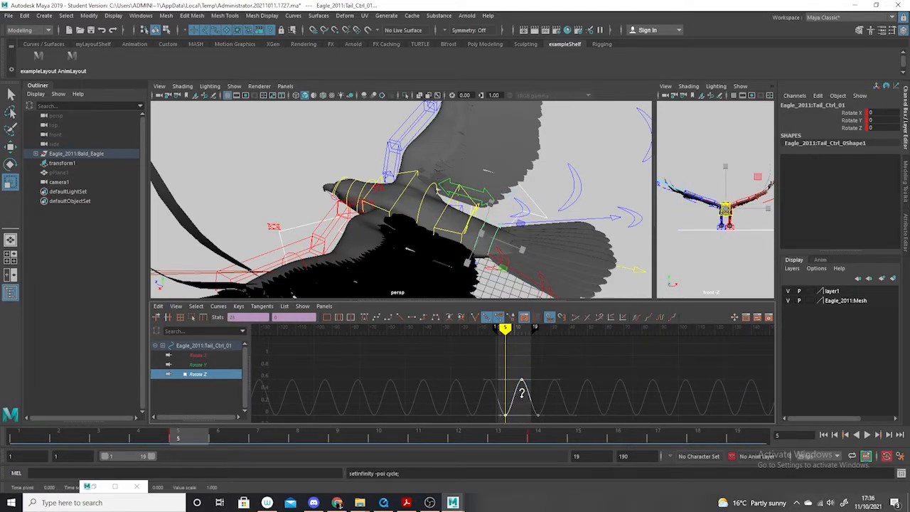
{"action": "middle_click_drag", "start_coordinate": [521, 392], "coordinate": [523, 358], "text": "shift"}
{"action": "key", "text": "ctrl+z"}
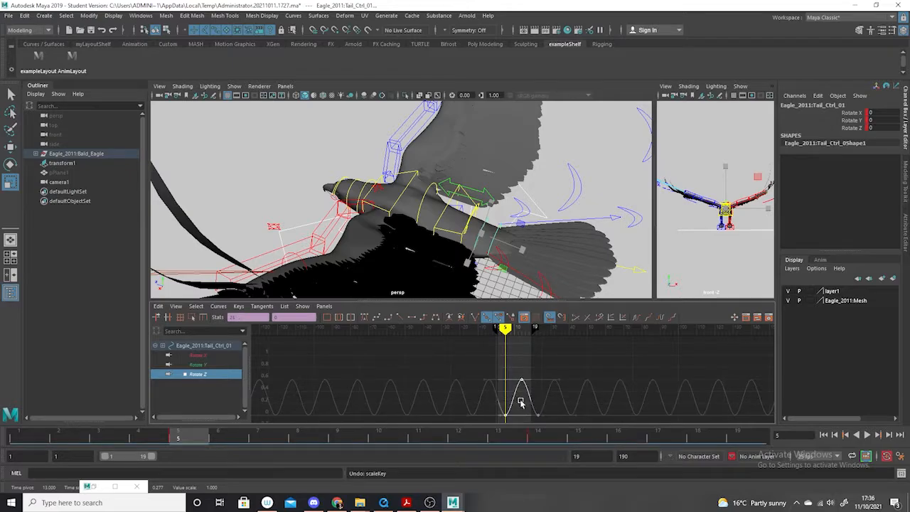
{"action": "middle_click_drag", "start_coordinate": [520, 401], "coordinate": [525, 348], "text": "shift"}
{"action": "left_click_drag", "start_coordinate": [528, 268], "coordinate": [539, 247], "text": "alt"}
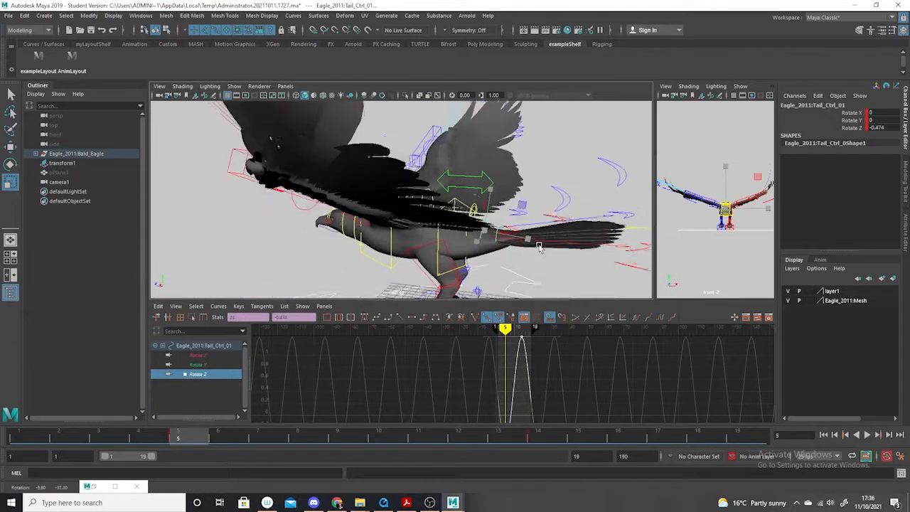
{"action": "key", "text": "alt+v"}
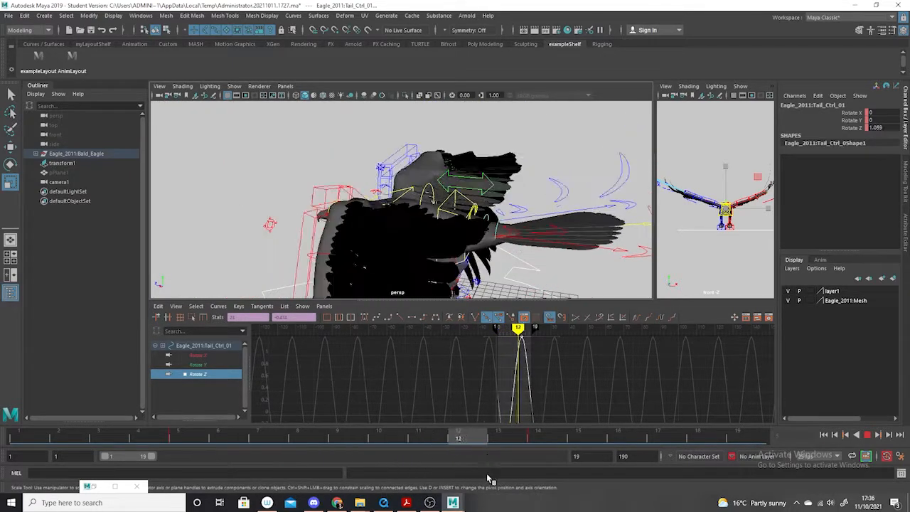
{"action": "key", "text": "alt+v"}
{"action": "scroll", "coordinate": [544, 362], "scroll_direction": "down", "scroll_amount": 5}
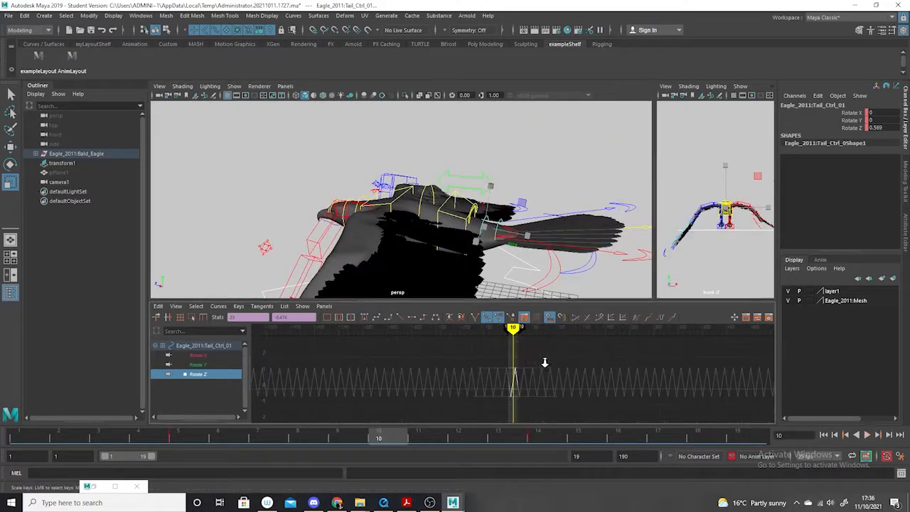
- Move Tail_Ctrl_01's whole Rotate Z curve down so its lowest keys sit at about -5.28, and scrub the timeline to check the tail
{"action": "right_click_drag", "start_coordinate": [549, 386], "coordinate": [583, 390], "text": "alt+shift"}
{"action": "mouse_move", "coordinate": [522, 389]}
{"action": "middle_mouse_down", "text": "shift"}
{"action": "mouse_move", "coordinate": [536, 370]}
{"action": "mouse_move", "coordinate": [527, 399]}
{"action": "middle_mouse_up", "text": "shift"}
{"action": "left_click", "coordinate": [11, 147]}
{"action": "scroll", "coordinate": [536, 353], "scroll_direction": "down", "scroll_amount": 3}
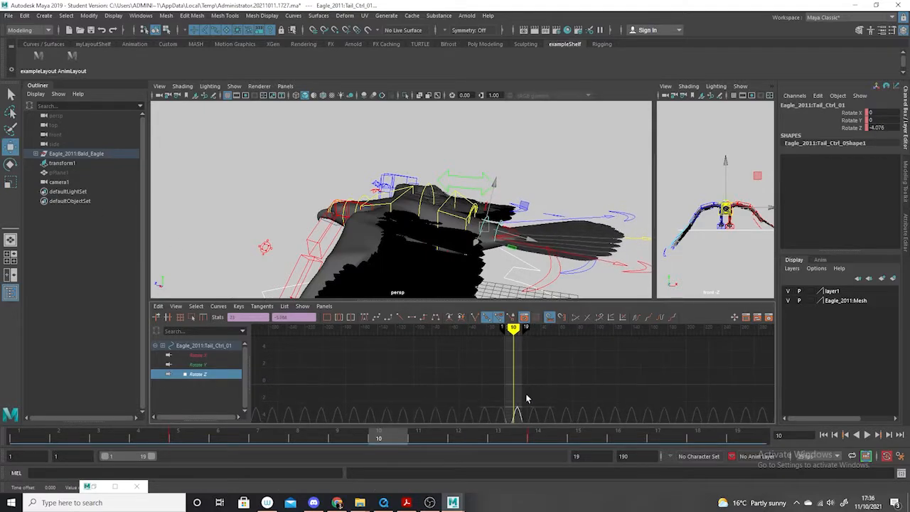
{"action": "left_click_drag", "start_coordinate": [64, 442], "coordinate": [131, 384]}
{"action": "left_click_drag", "start_coordinate": [183, 438], "coordinate": [234, 433]}
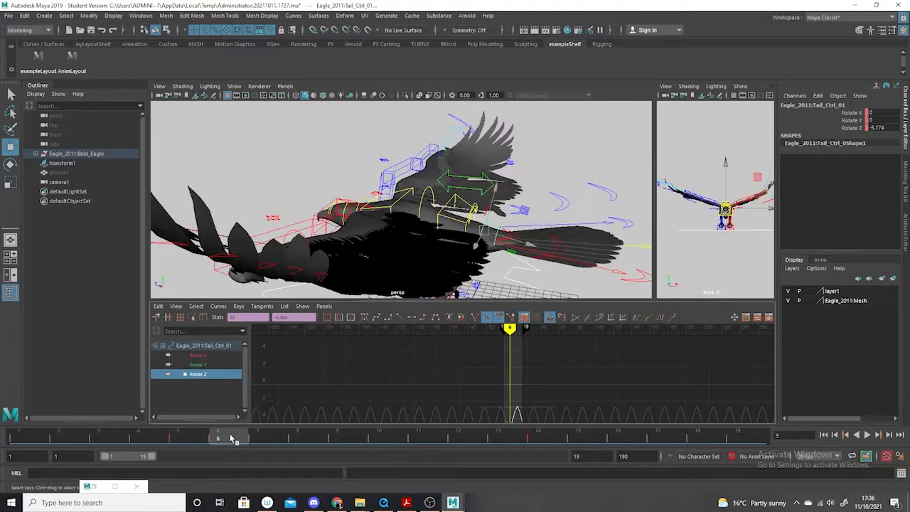
{"action": "key", "text": "f"}
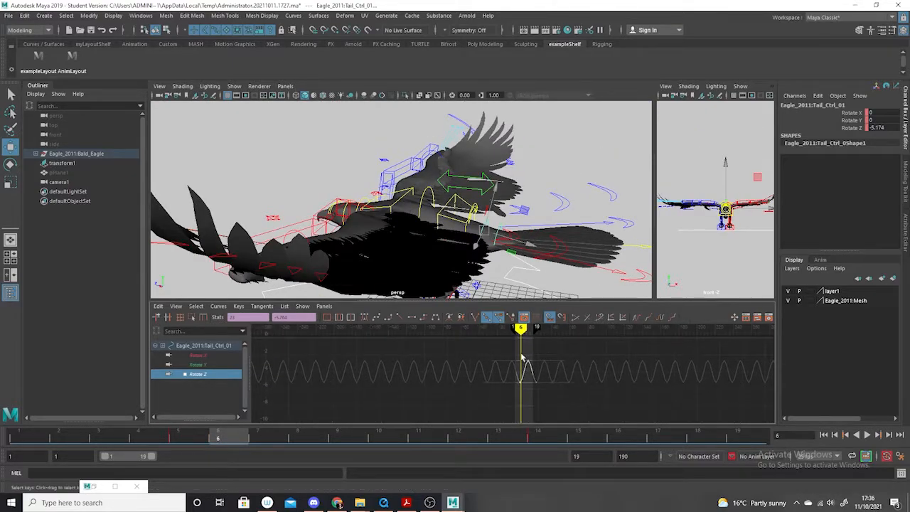
- Copy Tail_Ctrl_01's Rotate Z keys and select Tail_Ctrl_02 with the current time at frame 6
{"action": "left_click", "coordinate": [172, 309]}
{"action": "left_click", "coordinate": [197, 351]}
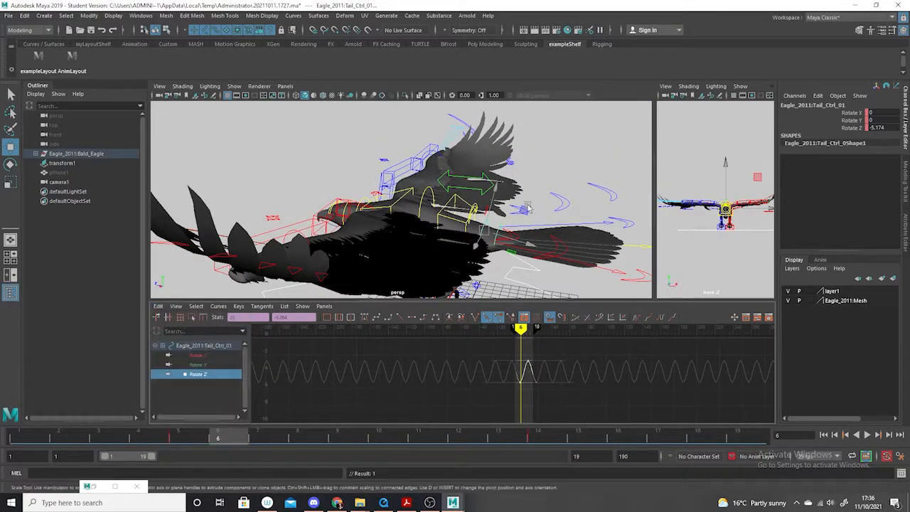
{"action": "left_click", "coordinate": [502, 228]}
{"action": "left_click", "coordinate": [495, 259]}
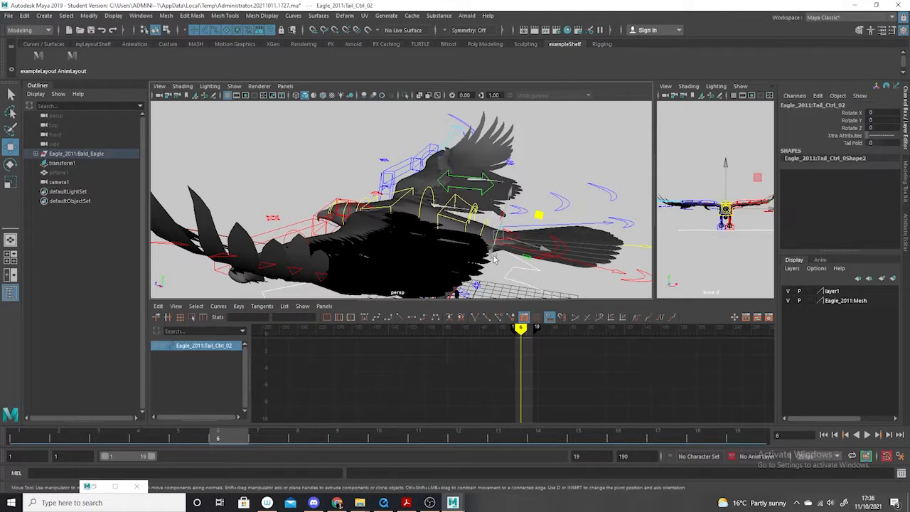
{"action": "left_click_drag", "start_coordinate": [260, 440], "coordinate": [235, 441]}
{"action": "right_click", "coordinate": [232, 442]}
{"action": "left_click", "coordinate": [253, 441]}
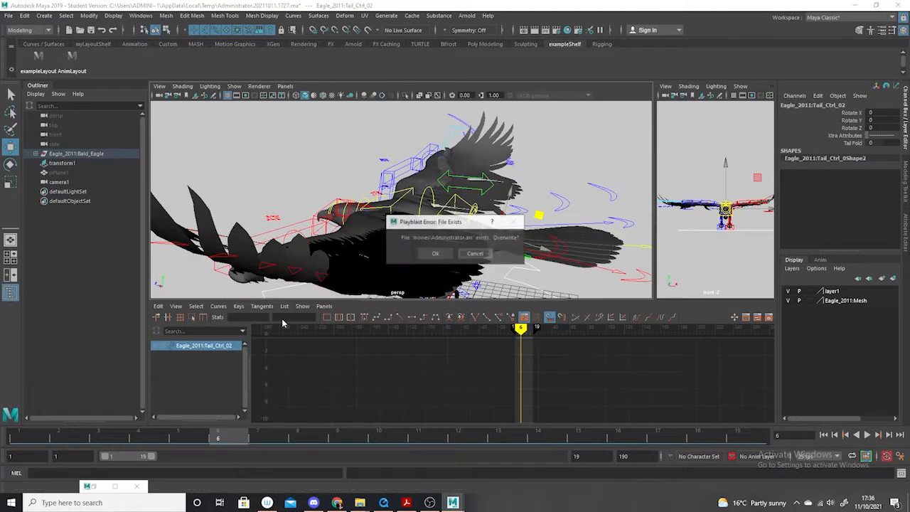
{"action": "left_click", "coordinate": [476, 255]}
- Paste the copied tail keys onto Tail_Ctrl_02 at frame 6 and play back the flight cycle
{"action": "right_click", "coordinate": [232, 440]}
{"action": "mouse_move", "coordinate": [277, 300]}
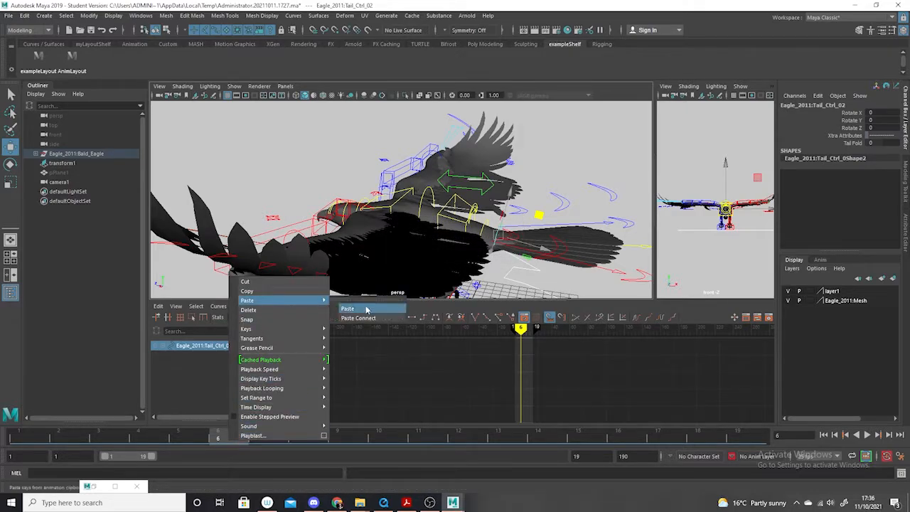
{"action": "left_click", "coordinate": [366, 309]}
{"action": "left_click", "coordinate": [98, 439]}
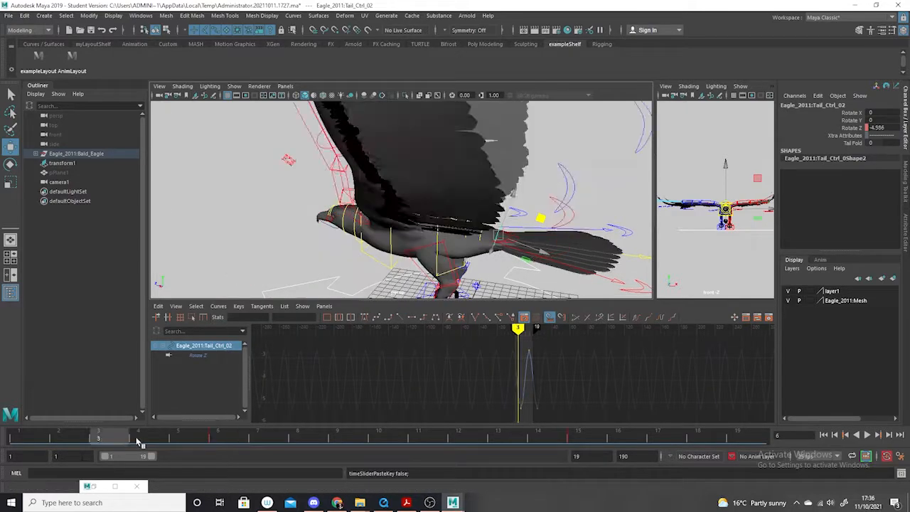
{"action": "key", "text": "alt+v"}
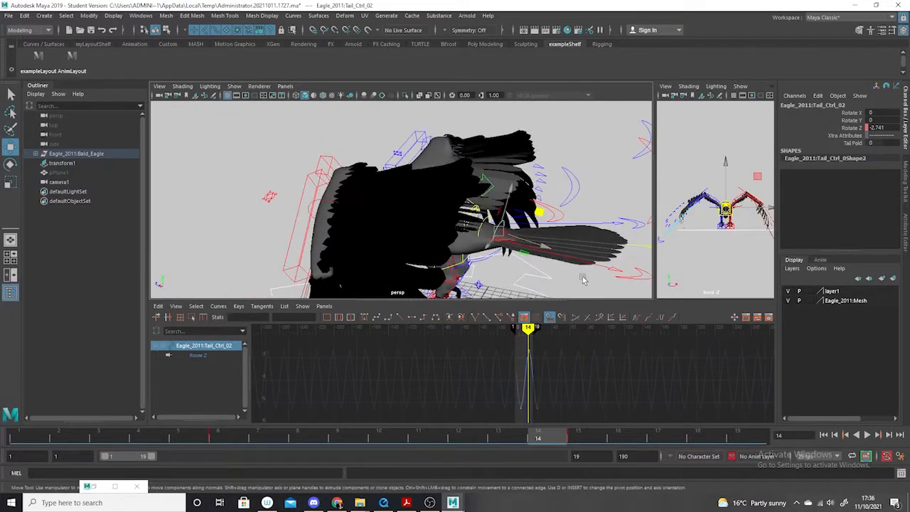
- Rotate the right leg's pelvis control freehand, and bend the right knee control to a Rotate X of 40.94
{"action": "left_click_drag", "start_coordinate": [583, 279], "coordinate": [395, 300], "text": "alt"}
{"action": "left_click_drag", "start_coordinate": [363, 226], "coordinate": [364, 257], "text": "alt"}
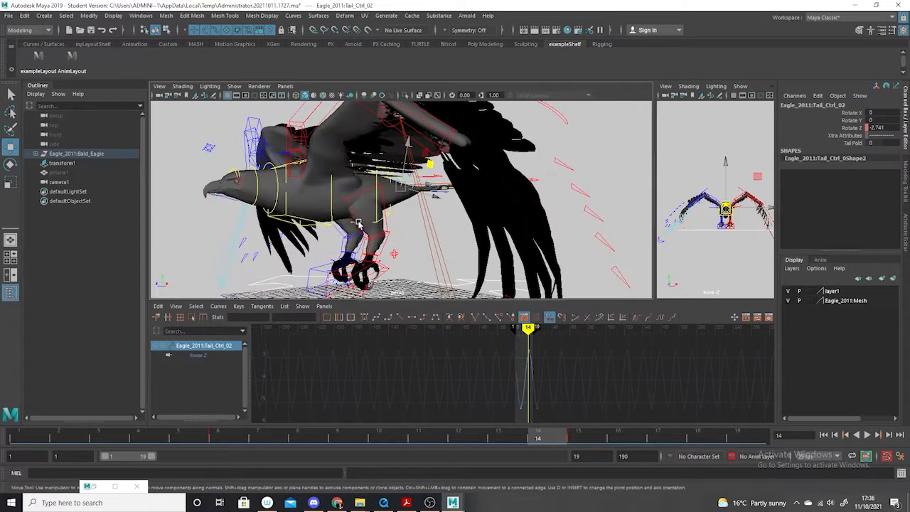
{"action": "left_click", "coordinate": [359, 265]}
{"action": "left_click", "coordinate": [10, 163]}
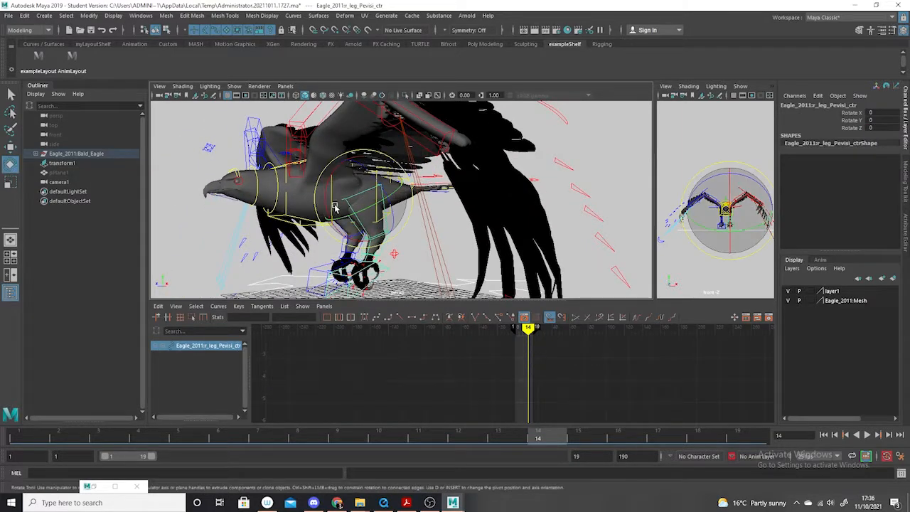
{"action": "left_click_drag", "start_coordinate": [350, 212], "coordinate": [274, 243]}
{"action": "left_click", "coordinate": [501, 260]}
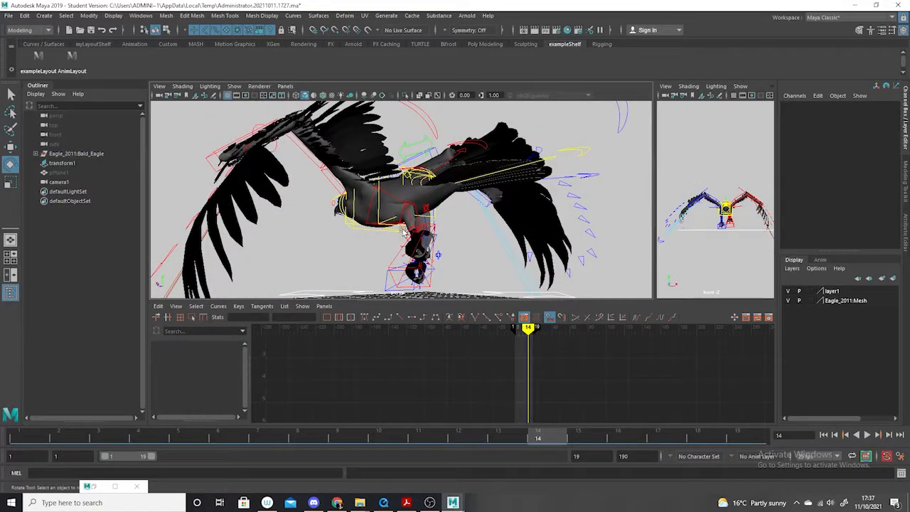
{"action": "left_click", "coordinate": [404, 233]}
{"action": "left_click_drag", "start_coordinate": [429, 236], "coordinate": [547, 213]}
- Reduce the Maya window and bring the Snow Eagle reference video fully into view to examine the bird's leg pose
{"action": "left_click", "coordinate": [876, 5]}
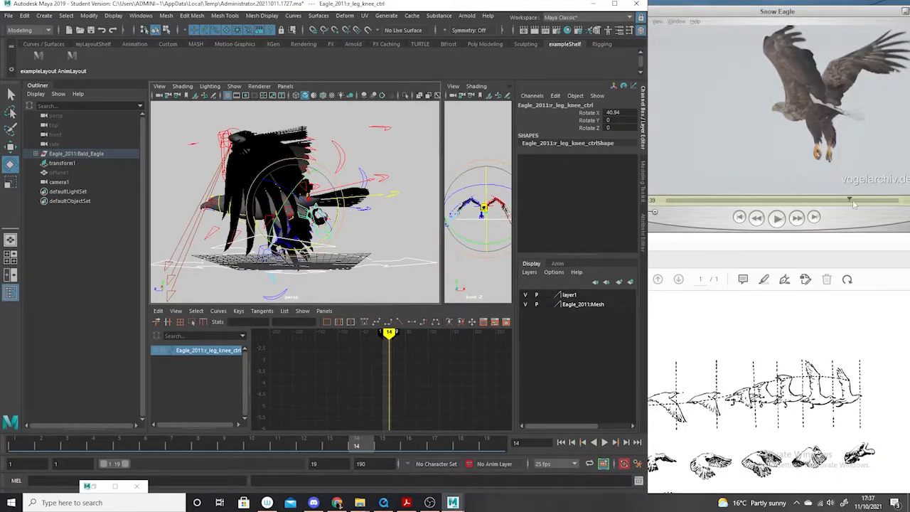
{"action": "left_click", "coordinate": [707, 215]}
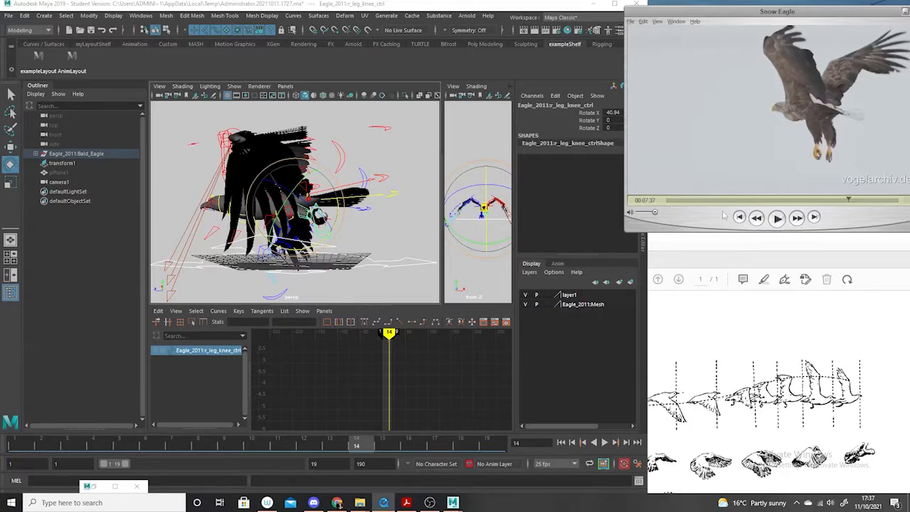
{"action": "left_click_drag", "start_coordinate": [690, 215], "coordinate": [703, 212]}
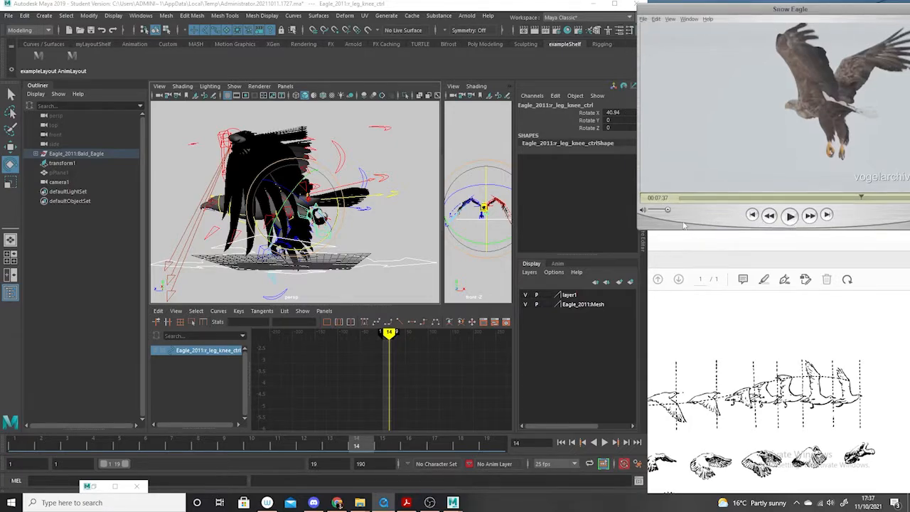
{"action": "left_click_drag", "start_coordinate": [827, 14], "coordinate": [783, 24]}
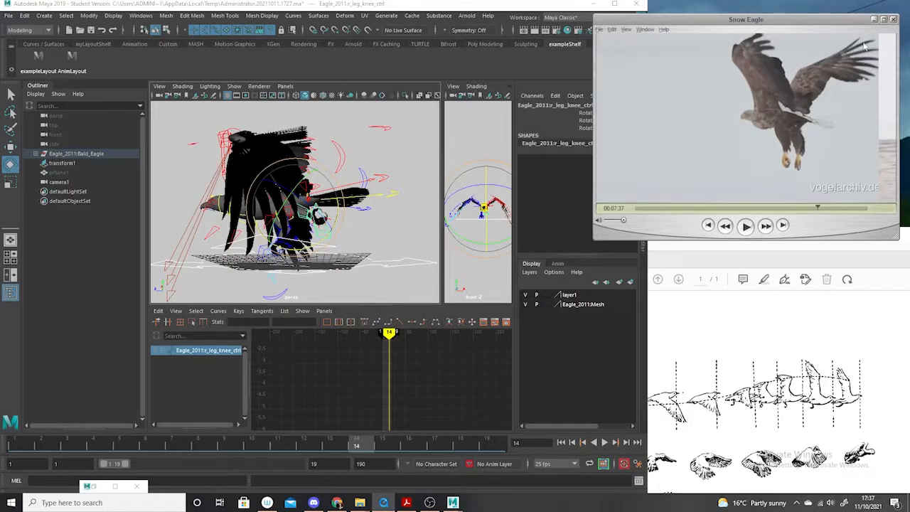
- Minimize the Snow Eagle video and Maya windows, and shift the flyCycle PDF window aside on the desktop
{"action": "left_click", "coordinate": [874, 20]}
{"action": "left_click", "coordinate": [592, 5]}
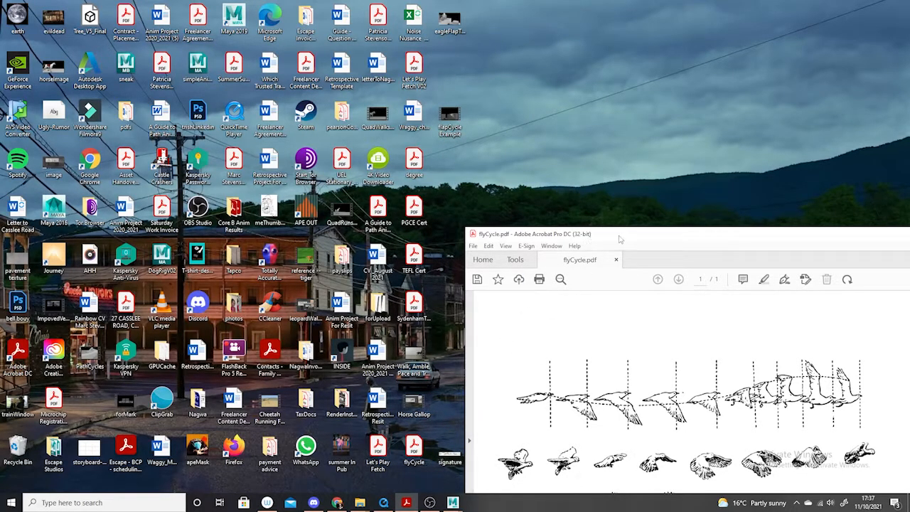
{"action": "left_click_drag", "start_coordinate": [619, 240], "coordinate": [750, 244]}
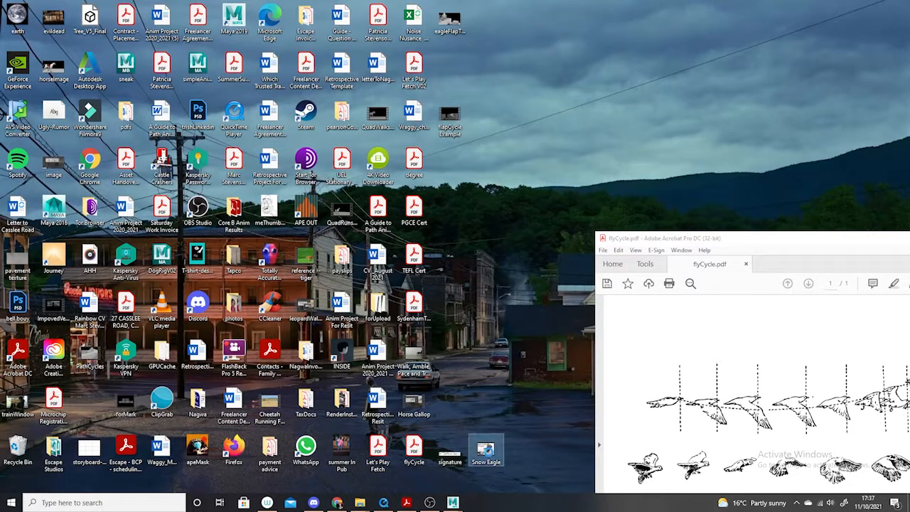
- Try to reopen the Snow Eagle file from the desktop in QuickTime Player, and close its player window
{"action": "right_click", "coordinate": [488, 449]}
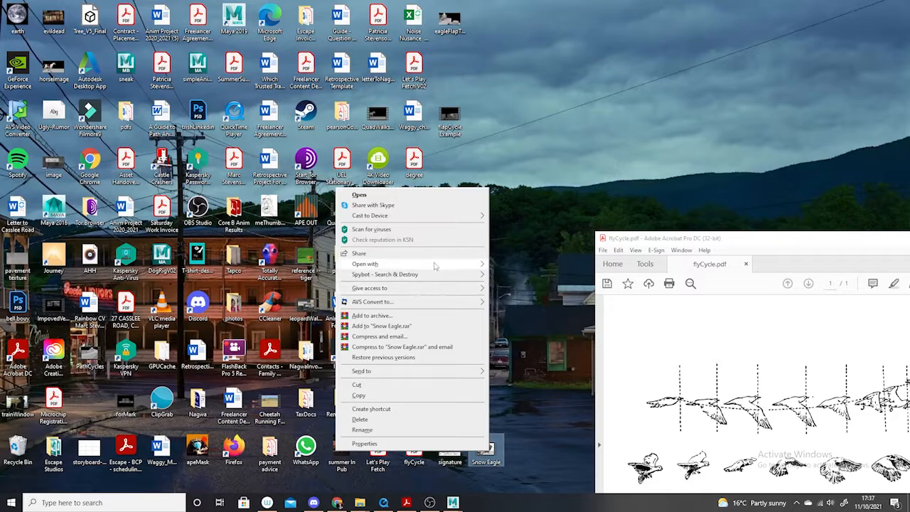
{"action": "left_click", "coordinate": [548, 294]}
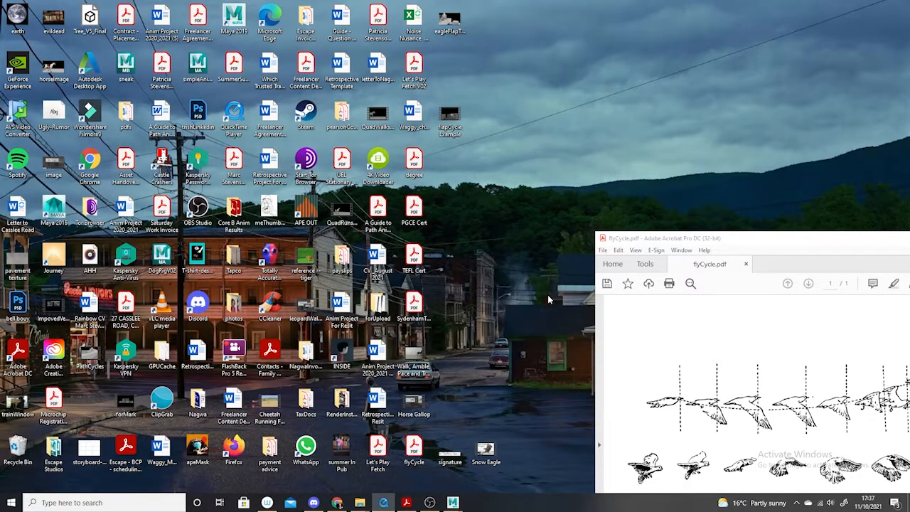
{"action": "left_click_drag", "start_coordinate": [752, 240], "coordinate": [700, 389]}
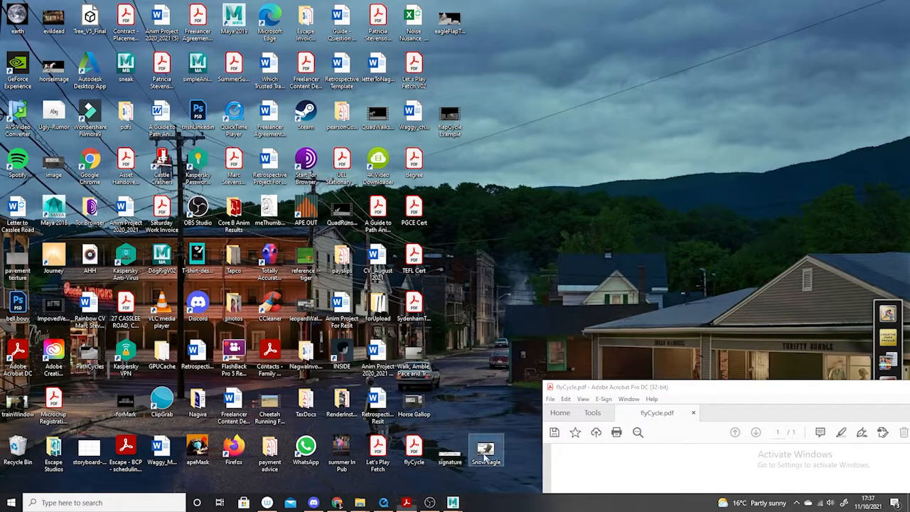
{"action": "right_click", "coordinate": [482, 455]}
{"action": "mouse_move", "coordinate": [427, 266]}
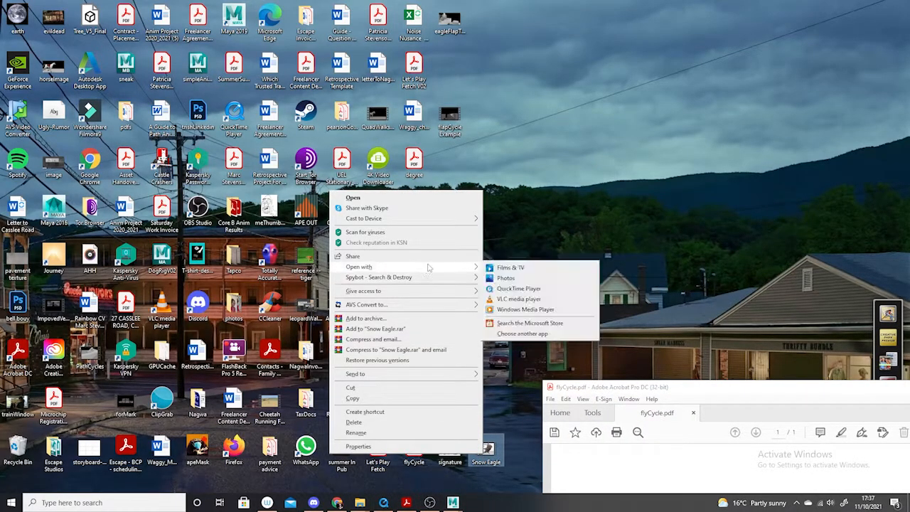
{"action": "left_click", "coordinate": [542, 293]}
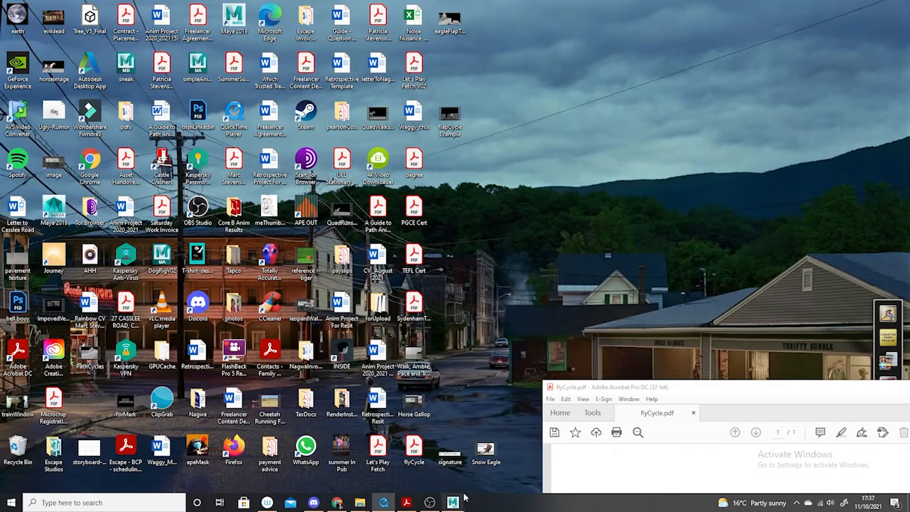
{"action": "double_click", "coordinate": [486, 450]}
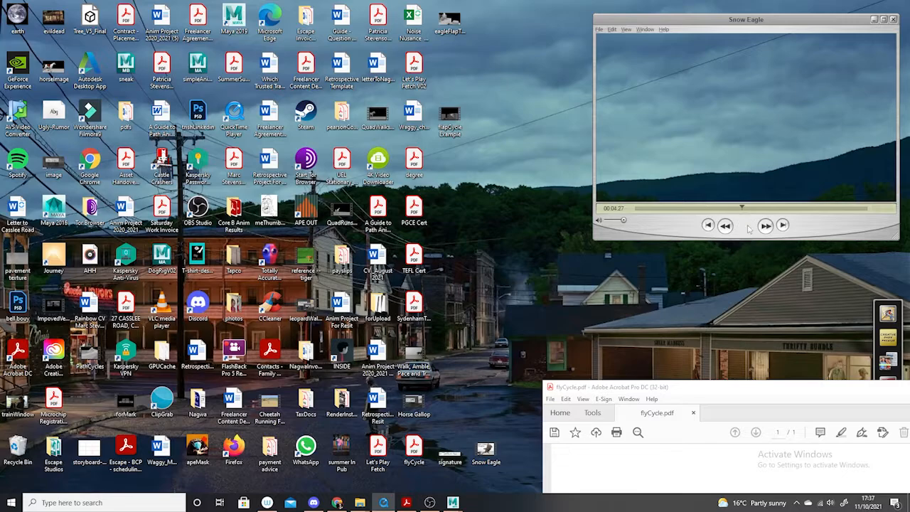
{"action": "left_click", "coordinate": [894, 20]}
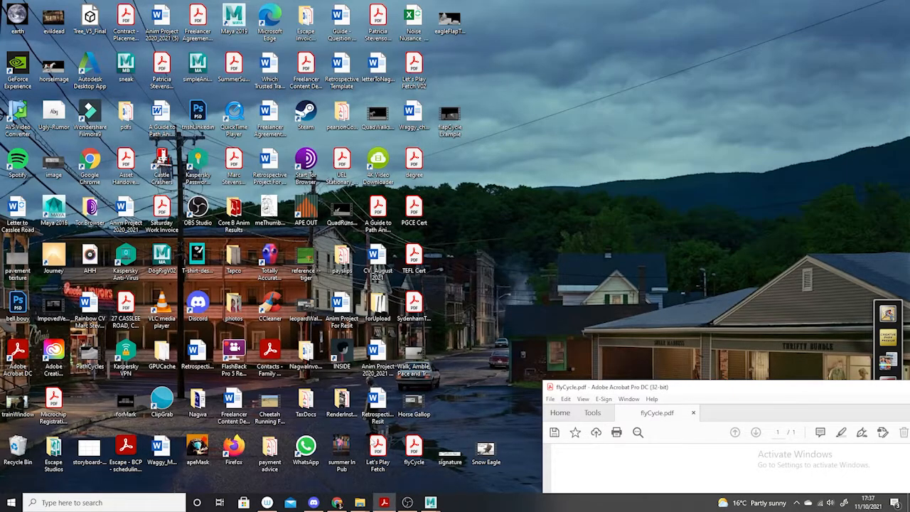
- Open the Snow Eagle video with QuickTime Player, shrink its window and place it above the flyCycle PDF
{"action": "right_click", "coordinate": [486, 451]}
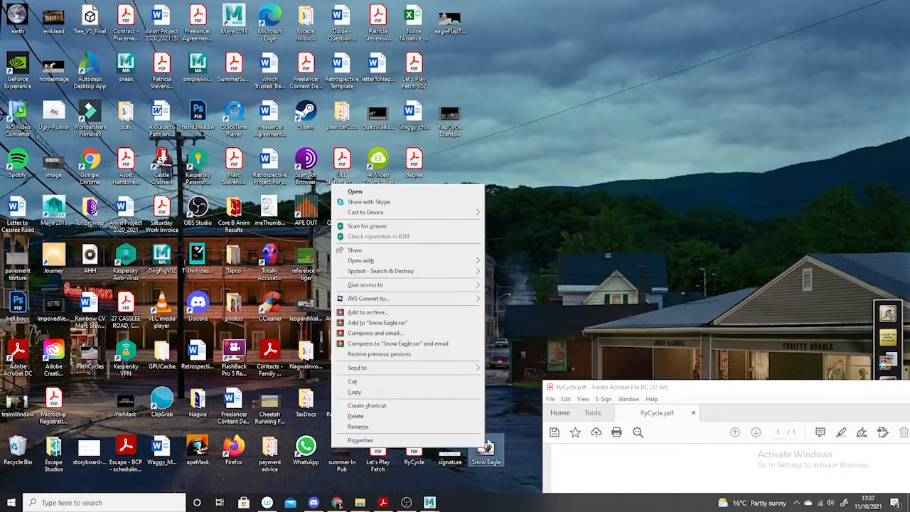
{"action": "mouse_move", "coordinate": [443, 262]}
{"action": "left_click", "coordinate": [521, 282]}
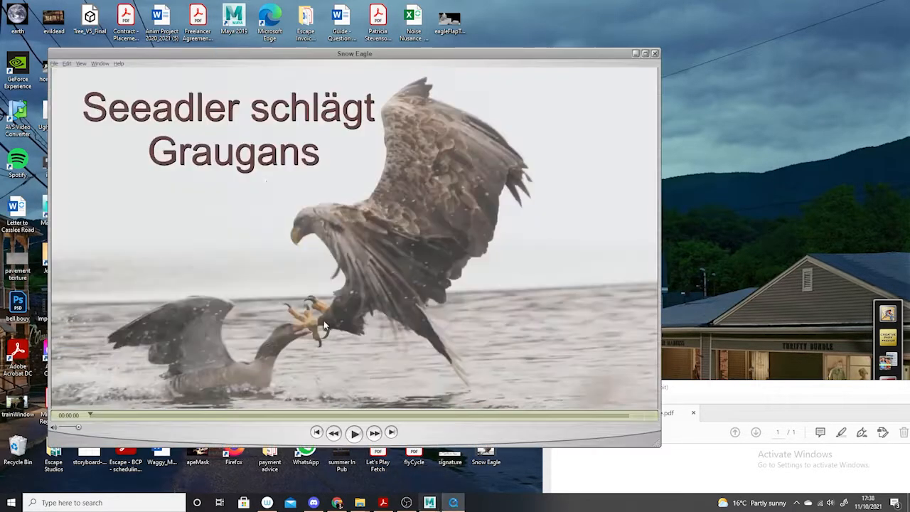
{"action": "left_click_drag", "start_coordinate": [661, 446], "coordinate": [305, 243]}
{"action": "left_click_drag", "start_coordinate": [236, 55], "coordinate": [807, 54]}
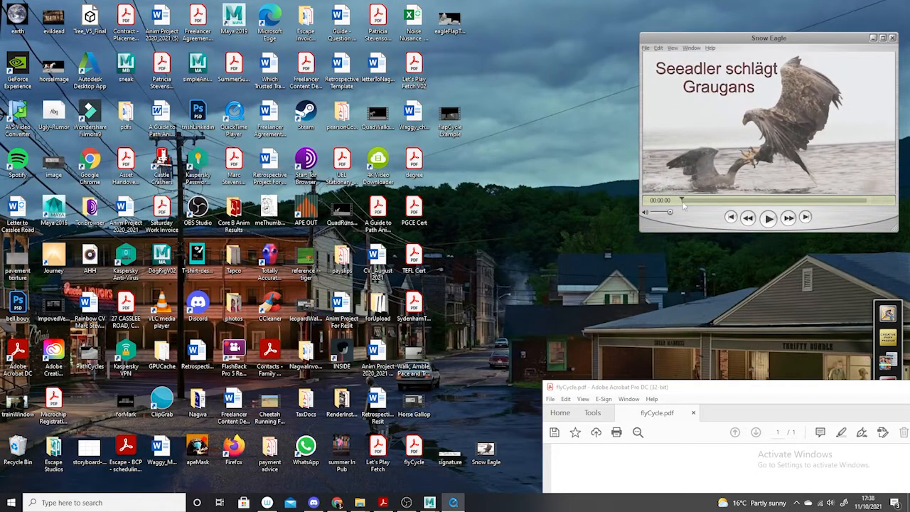
- Skip through the Snow Eagle video in search of flight footage and bring the Maya window back beside it
{"action": "left_click_drag", "start_coordinate": [683, 204], "coordinate": [663, 207]}
{"action": "left_click", "coordinate": [708, 204]}
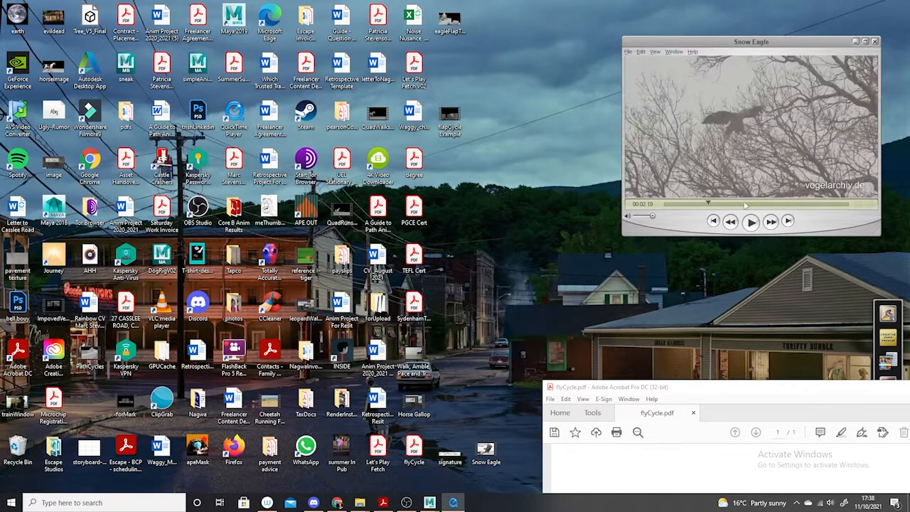
{"action": "left_click", "coordinate": [770, 221]}
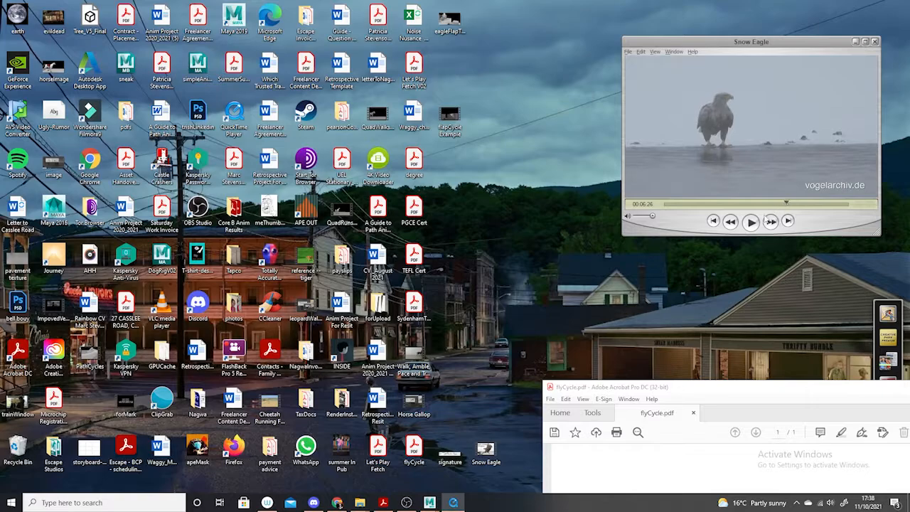
{"action": "mouse_move", "coordinate": [430, 503]}
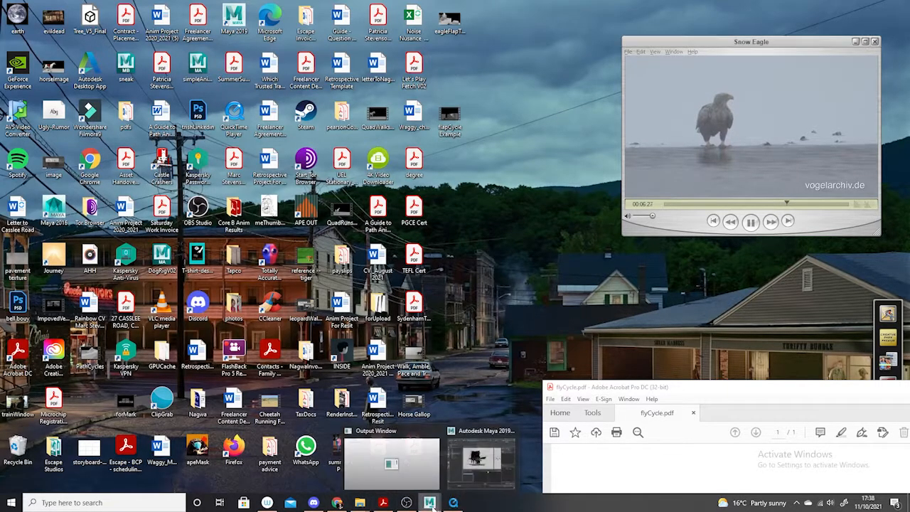
{"action": "left_click", "coordinate": [455, 480]}
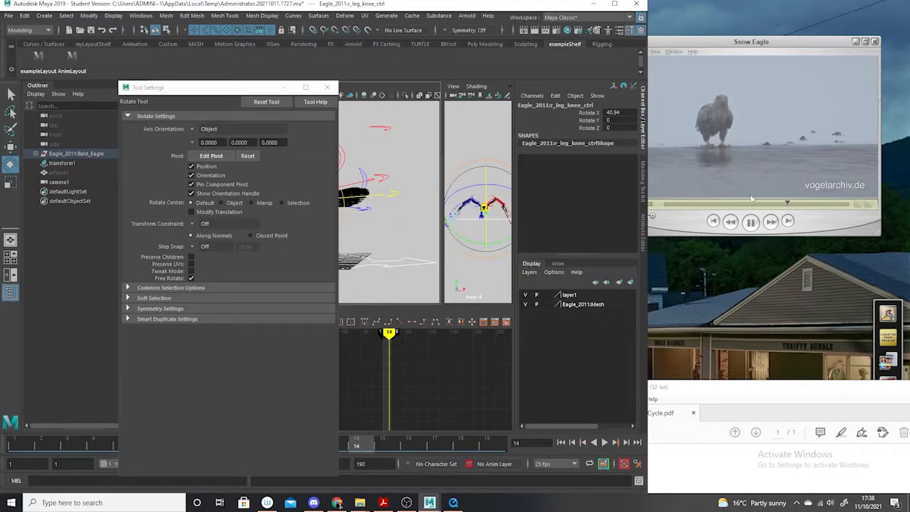
- Play the Snow Eagle video further and pause it on the flying eagle to examine how its legs are held
{"action": "left_click", "coordinate": [792, 204]}
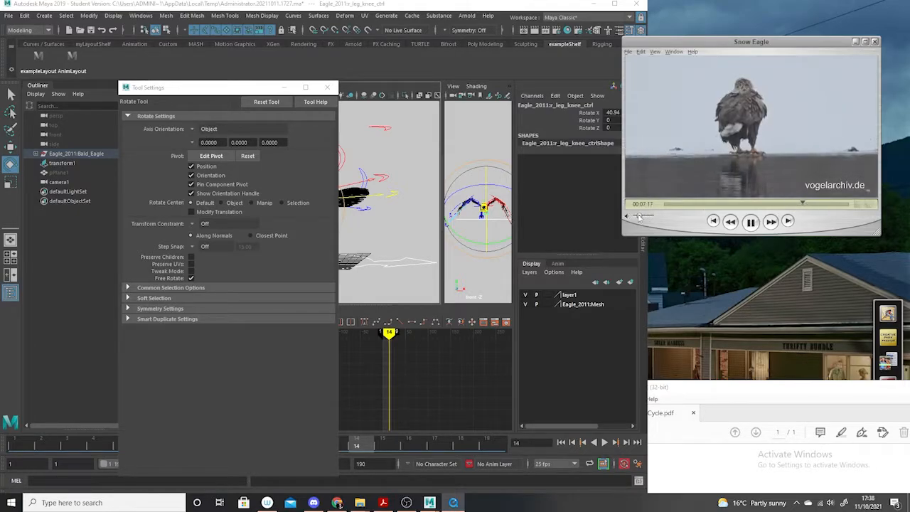
{"action": "left_click", "coordinate": [807, 204]}
{"action": "key", "text": "space"}
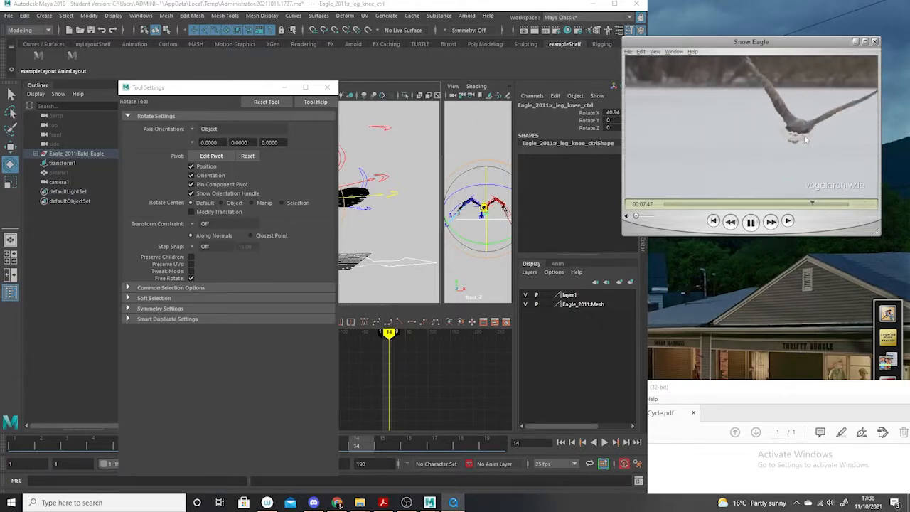
{"action": "left_click", "coordinate": [750, 221]}
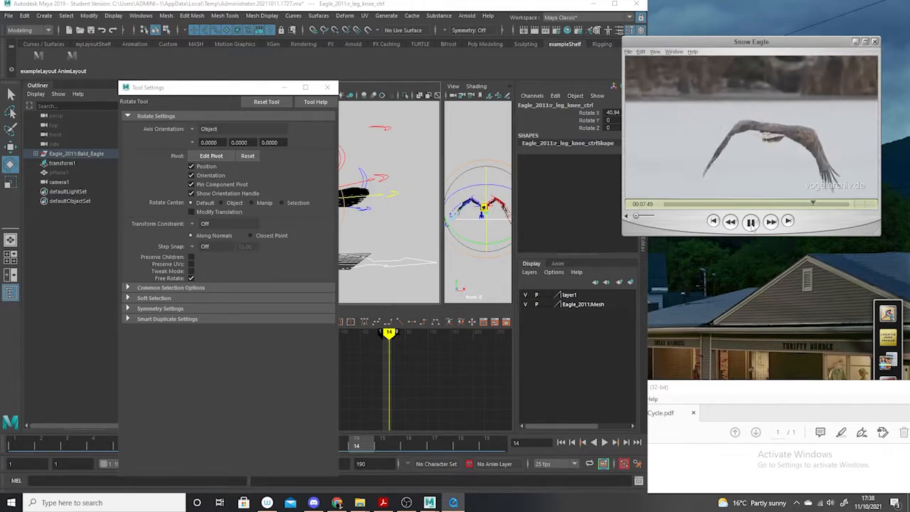
- Clear the tool settings away and rotate the eagle's left leg pelvis control to about 44.9 in X
{"action": "left_click", "coordinate": [284, 87]}
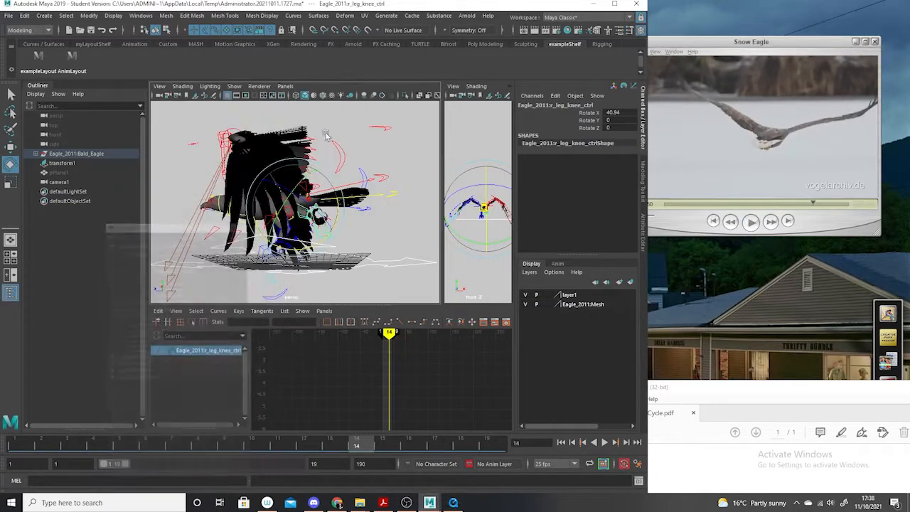
{"action": "left_click_drag", "start_coordinate": [359, 238], "coordinate": [288, 265], "text": "alt"}
{"action": "scroll", "coordinate": [359, 262], "scroll_direction": "up", "scroll_amount": 3}
{"action": "left_click", "coordinate": [379, 246]}
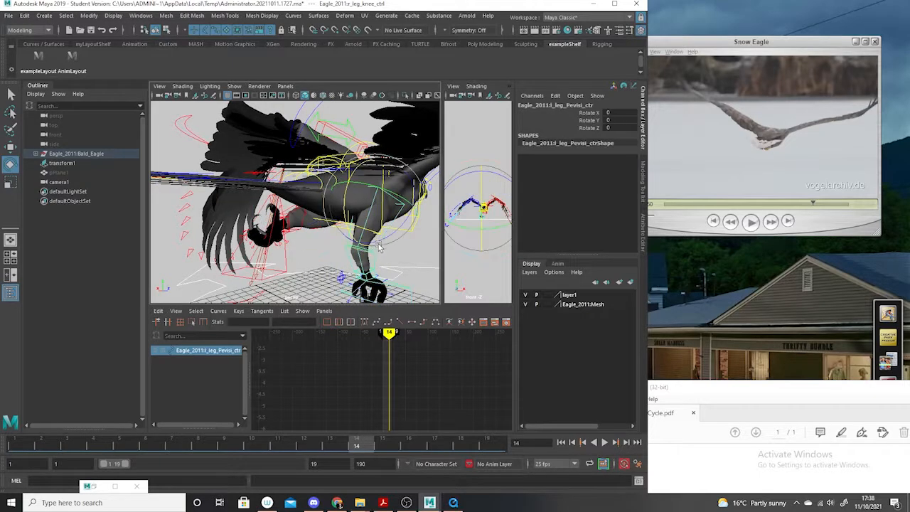
{"action": "mouse_move", "coordinate": [352, 236]}
{"action": "left_mouse_down"}
{"action": "mouse_move", "coordinate": [332, 217]}
{"action": "mouse_move", "coordinate": [416, 250]}
{"action": "mouse_move", "coordinate": [356, 232]}
{"action": "left_mouse_up"}
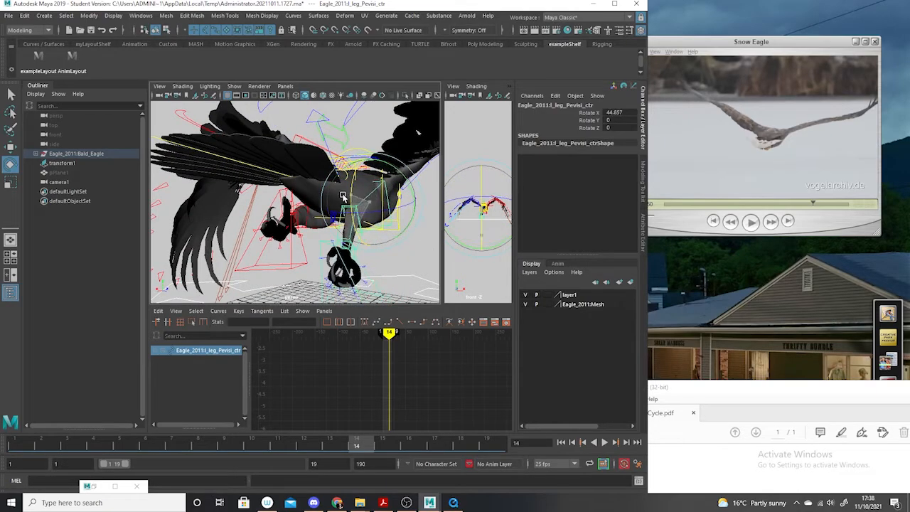
- Rotate the left leg knee control to about 44.3 in X, -9 in Y and 9.1 in Z, folding the leg back
{"action": "left_click", "coordinate": [367, 250]}
{"action": "left_click", "coordinate": [359, 244]}
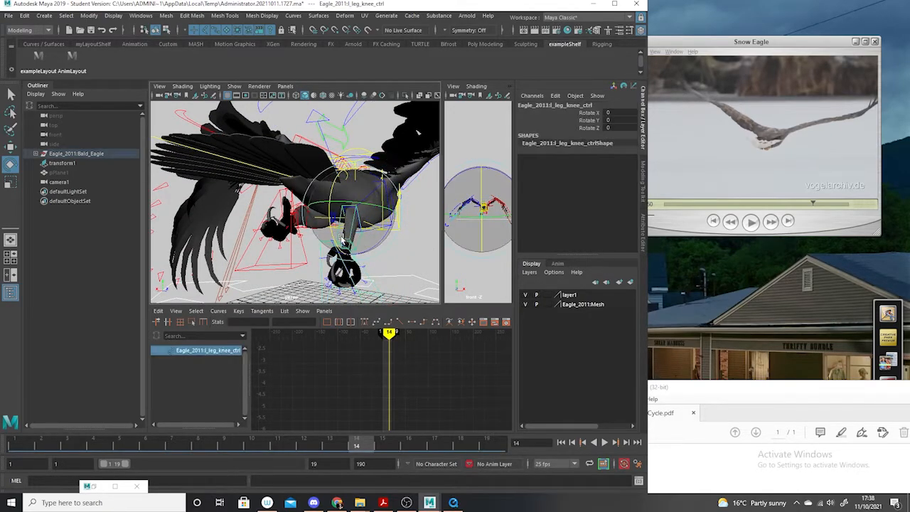
{"action": "left_click_drag", "start_coordinate": [326, 202], "coordinate": [226, 239]}
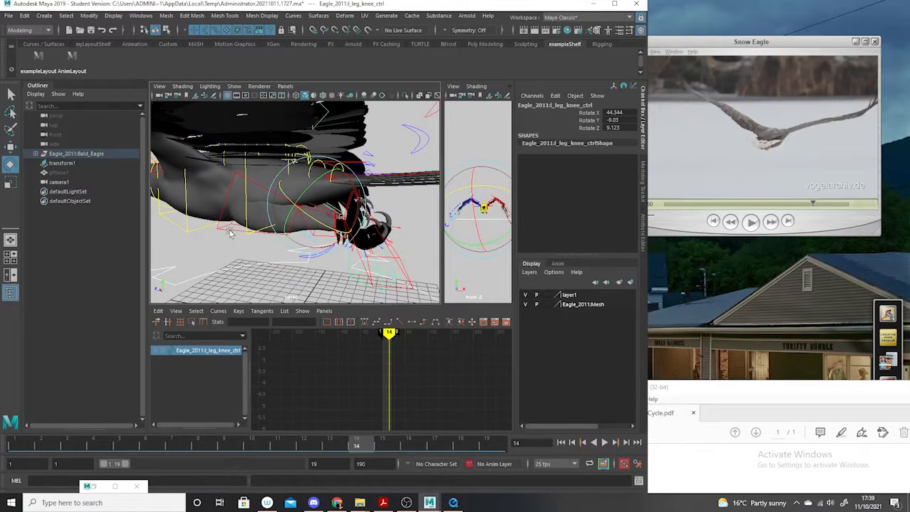
- Copy all keys of the second spine control's Translate Y curve in the Graph Editor
{"action": "left_click", "coordinate": [228, 230]}
{"action": "left_click_drag", "start_coordinate": [337, 280], "coordinate": [319, 250], "text": "alt"}
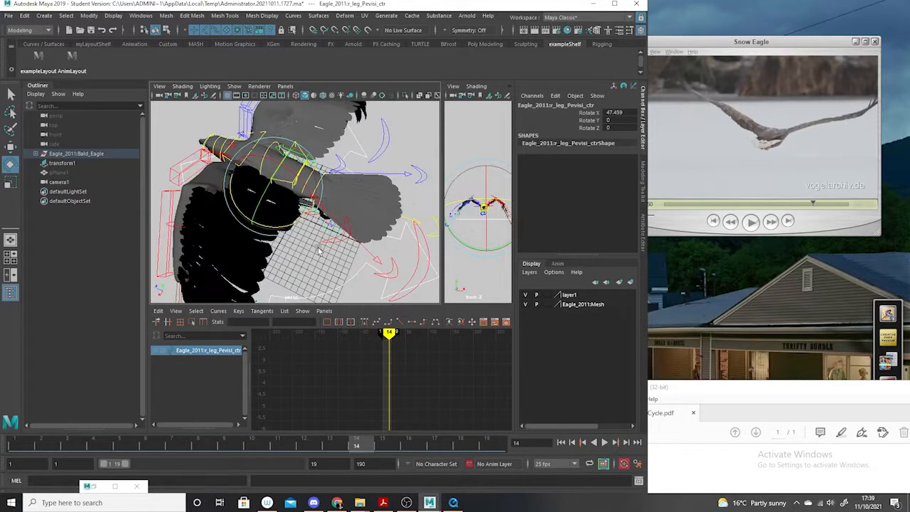
{"action": "left_click", "coordinate": [11, 94]}
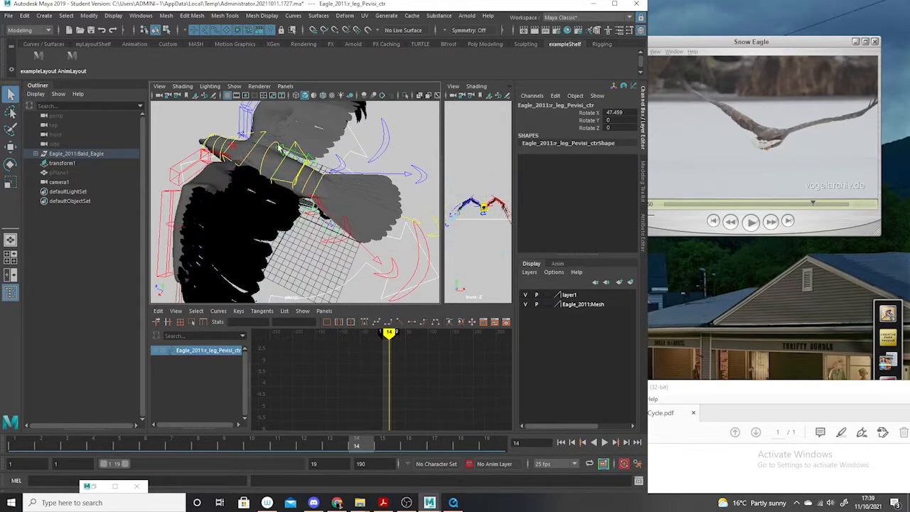
{"action": "left_click", "coordinate": [279, 169]}
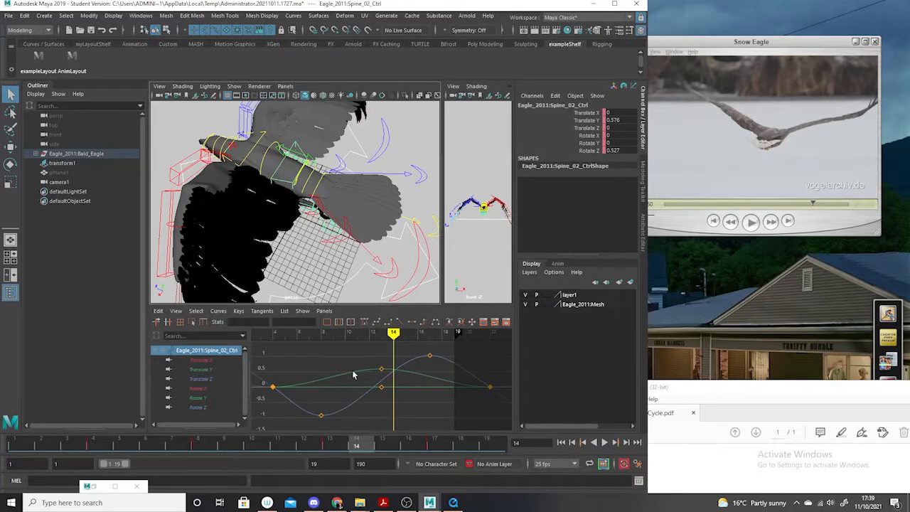
{"action": "left_click", "coordinate": [206, 369]}
{"action": "right_click_drag", "start_coordinate": [461, 413], "coordinate": [410, 424], "text": "alt"}
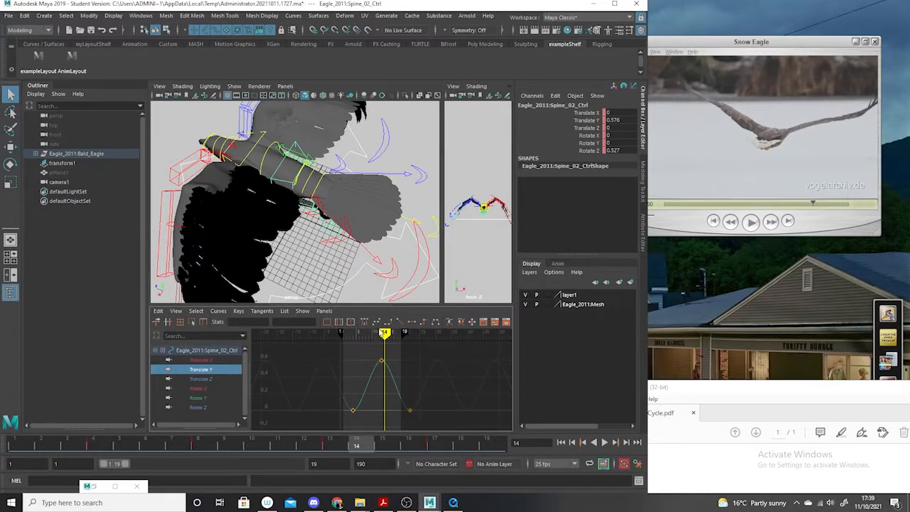
{"action": "left_click_drag", "start_coordinate": [447, 354], "coordinate": [291, 442]}
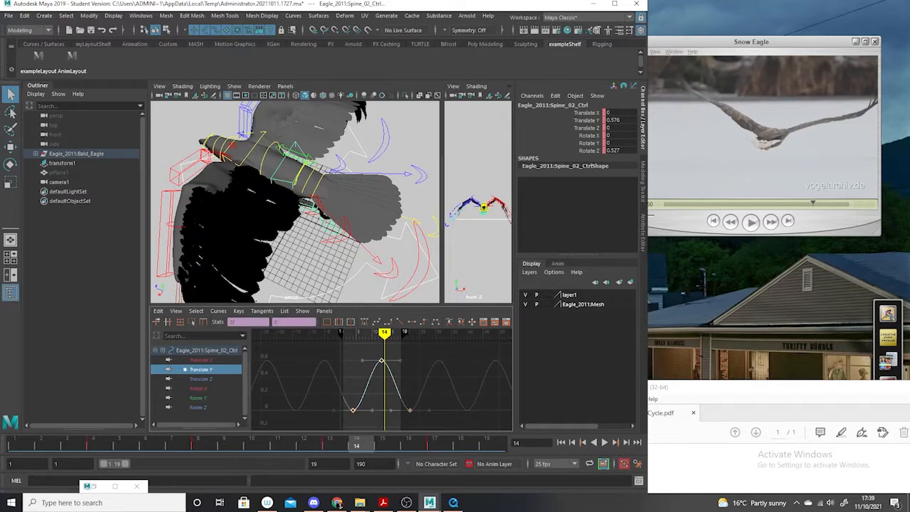
{"action": "left_click", "coordinate": [159, 312]}
{"action": "left_click", "coordinate": [180, 360]}
{"action": "left_click_drag", "start_coordinate": [392, 232], "coordinate": [315, 261], "text": "alt"}
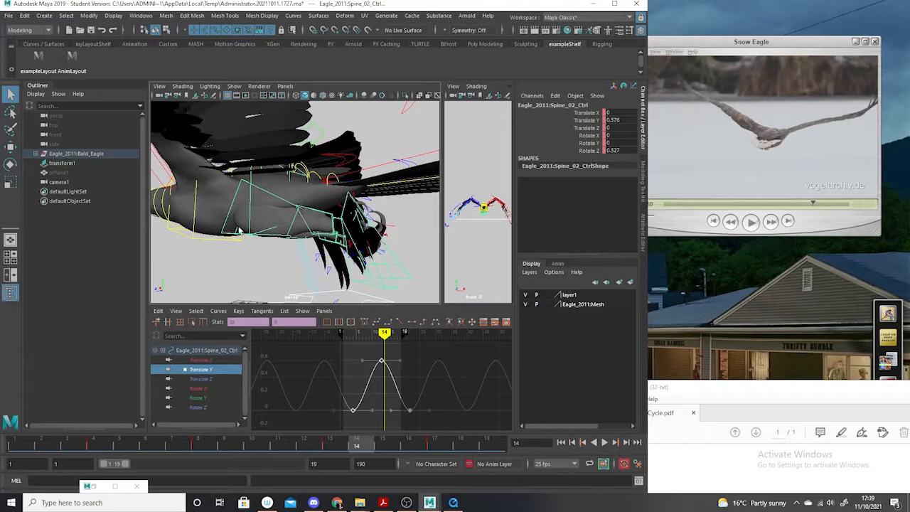
{"action": "left_click", "coordinate": [225, 224]}
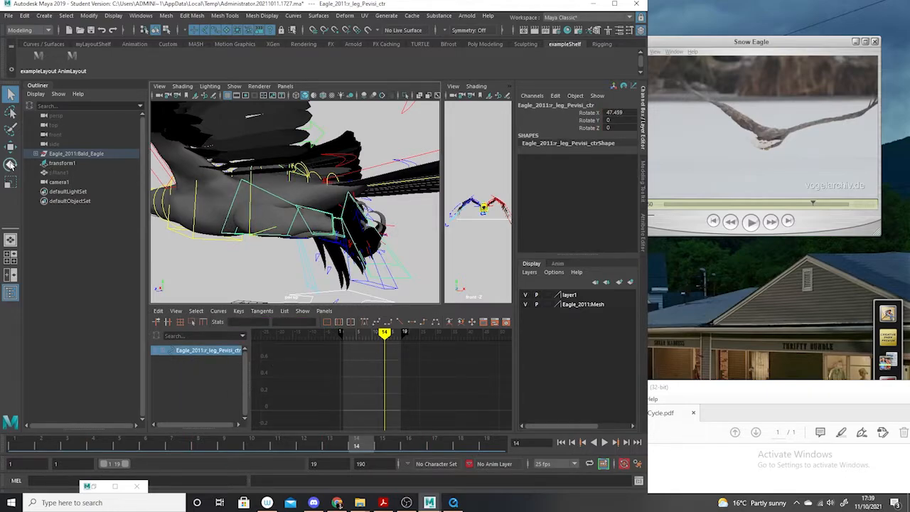
{"action": "left_click", "coordinate": [10, 163]}
{"action": "left_click_drag", "start_coordinate": [325, 228], "coordinate": [291, 249], "text": "alt"}
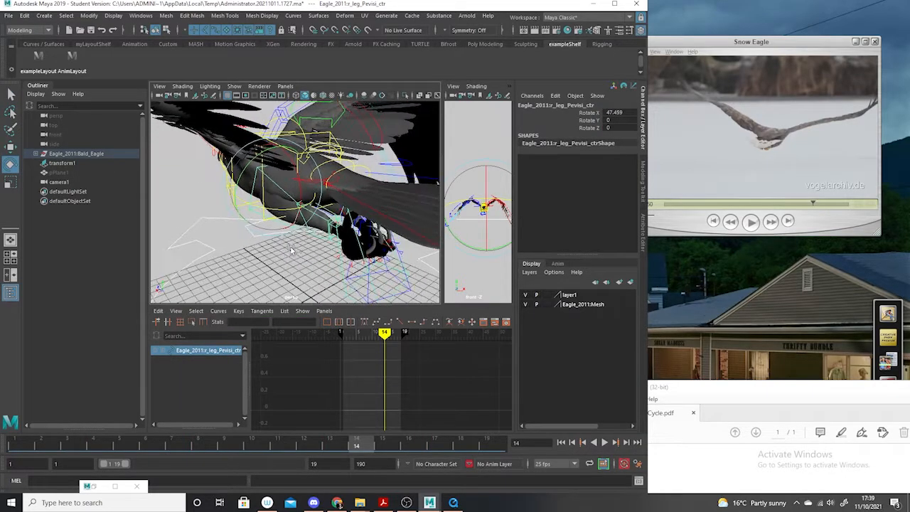
{"action": "double_click", "coordinate": [10, 164]}
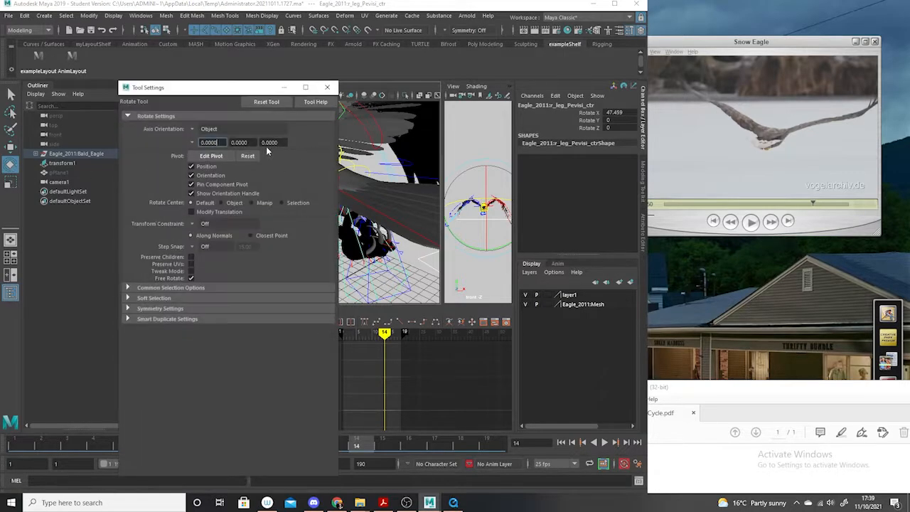
{"action": "left_click", "coordinate": [284, 88]}
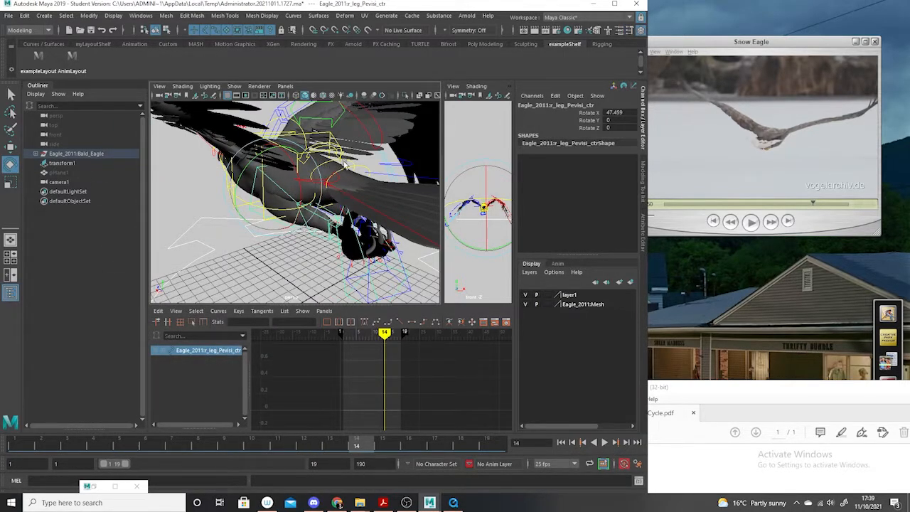
{"action": "left_click_drag", "start_coordinate": [344, 165], "coordinate": [338, 174], "text": "alt"}
- Go to frame 4, the first key on the second spine control's Translate Y curve
{"action": "left_click", "coordinate": [288, 122]}
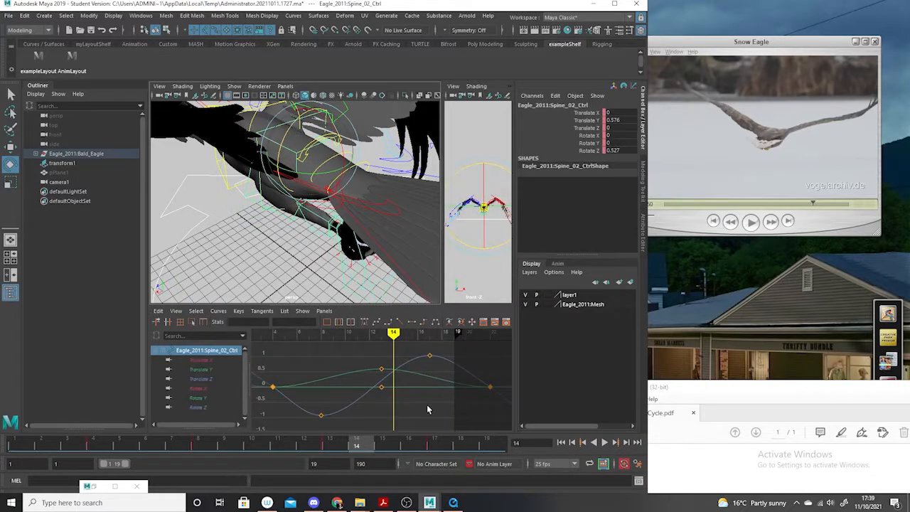
{"action": "left_click", "coordinate": [202, 370]}
{"action": "left_click_drag", "start_coordinate": [145, 447], "coordinate": [93, 445]}
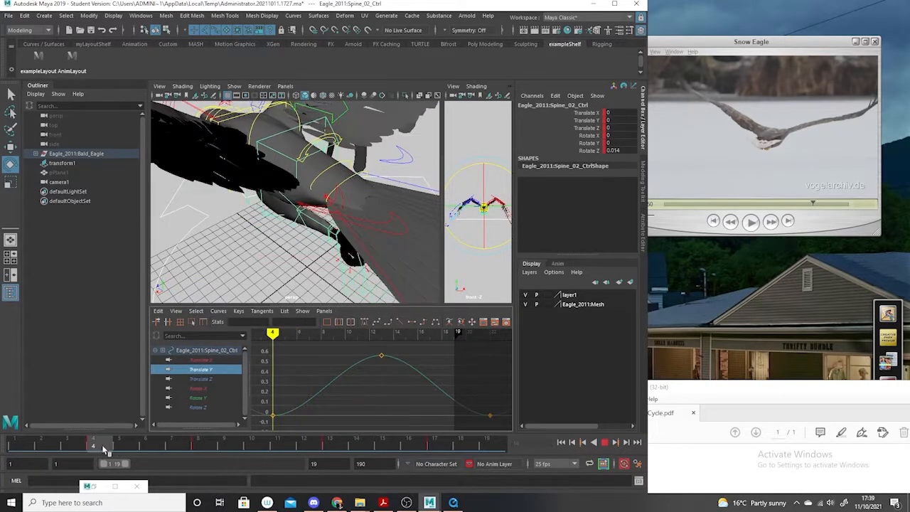
{"action": "left_click_drag", "start_coordinate": [313, 256], "coordinate": [235, 220], "text": "alt"}
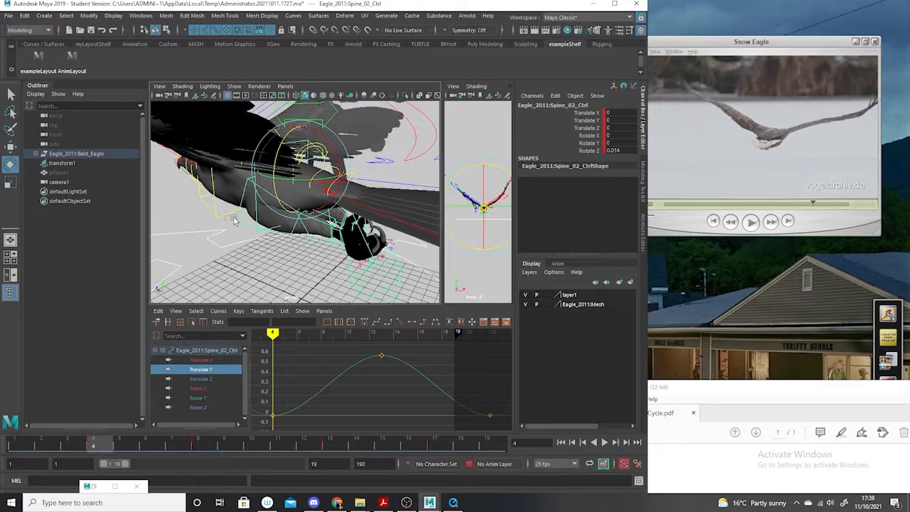
- Key the right leg pelvis control at frame 4 and paste the copied spine curve onto its Rotate X channel
{"action": "left_click", "coordinate": [237, 226]}
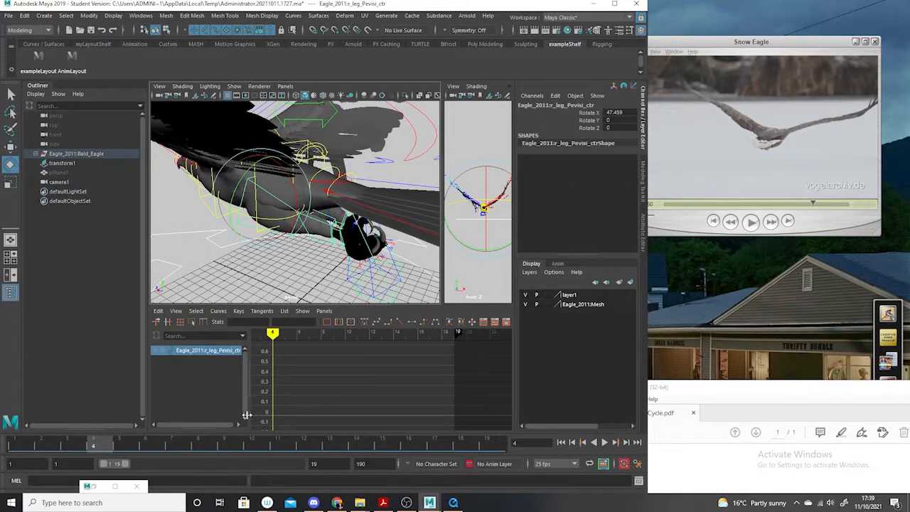
{"action": "key", "text": "s"}
{"action": "left_click", "coordinate": [205, 361]}
{"action": "scroll", "coordinate": [348, 381], "scroll_direction": "down", "scroll_amount": 3}
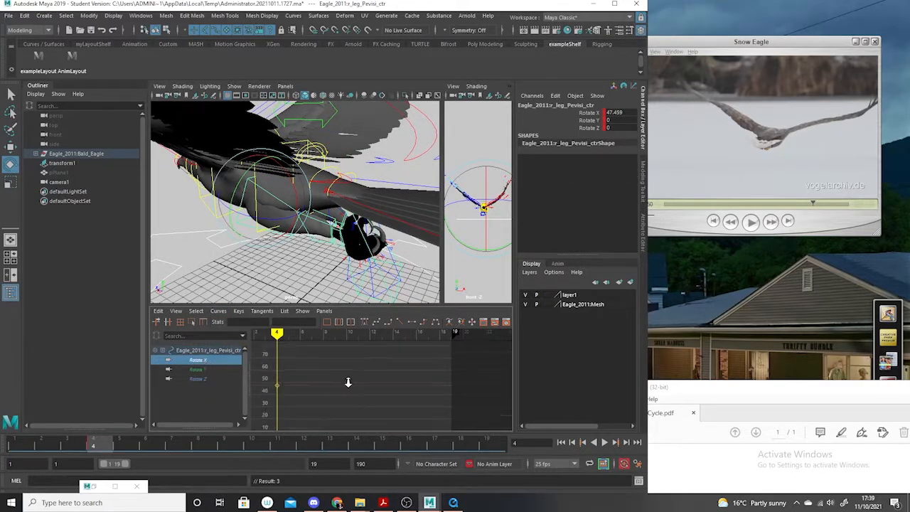
{"action": "left_click_drag", "start_coordinate": [341, 369], "coordinate": [297, 398]}
{"action": "left_click", "coordinate": [159, 311]}
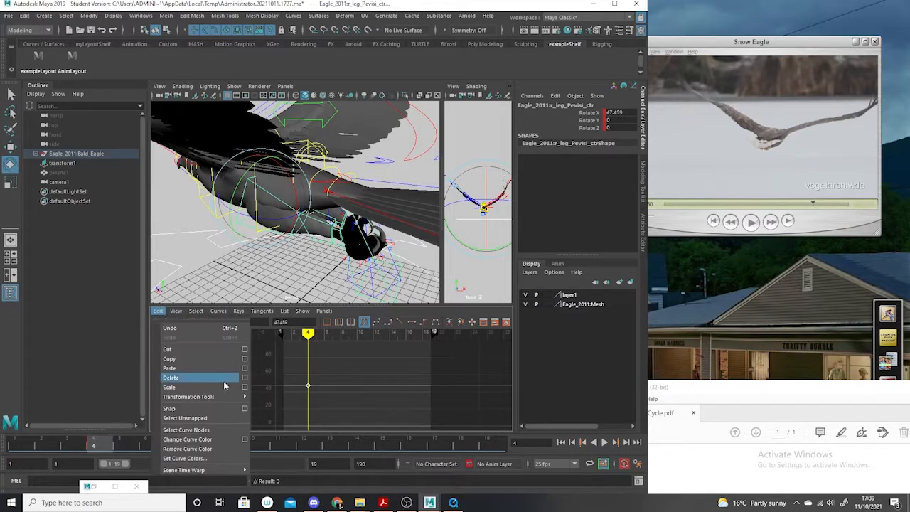
{"action": "left_click", "coordinate": [221, 375]}
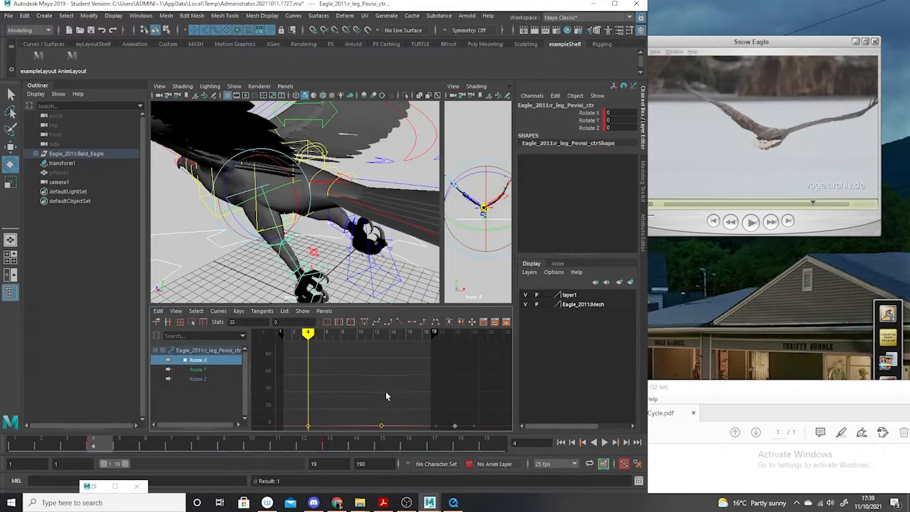
- Maximize the Maya window and set the right leg pelvis control's Rotate X curve to cycle to infinity
{"action": "key", "text": "f"}
{"action": "key", "text": "f"}
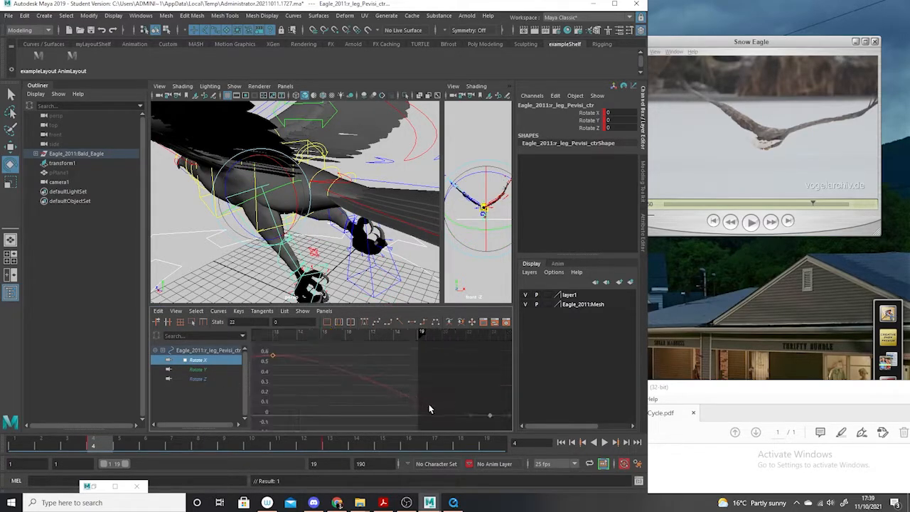
{"action": "scroll", "coordinate": [431, 413], "scroll_direction": "down", "scroll_amount": 5}
{"action": "scroll", "coordinate": [426, 424], "scroll_direction": "down", "scroll_amount": 5}
{"action": "right_click_drag", "start_coordinate": [404, 419], "coordinate": [408, 353], "text": "alt+shift"}
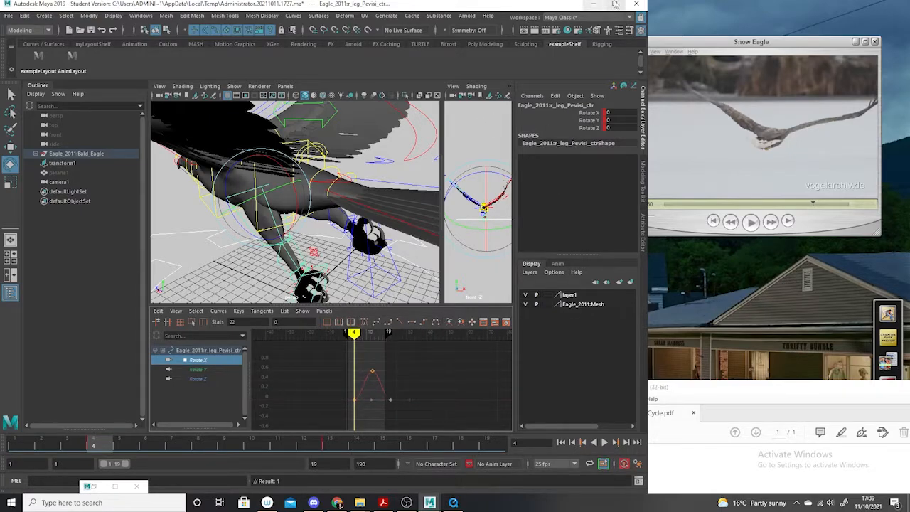
{"action": "left_click", "coordinate": [615, 5]}
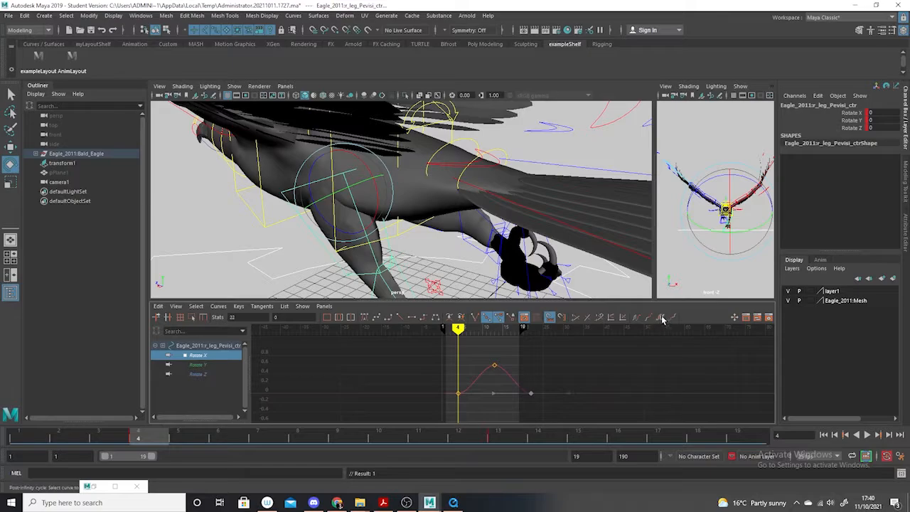
{"action": "left_click", "coordinate": [638, 318]}
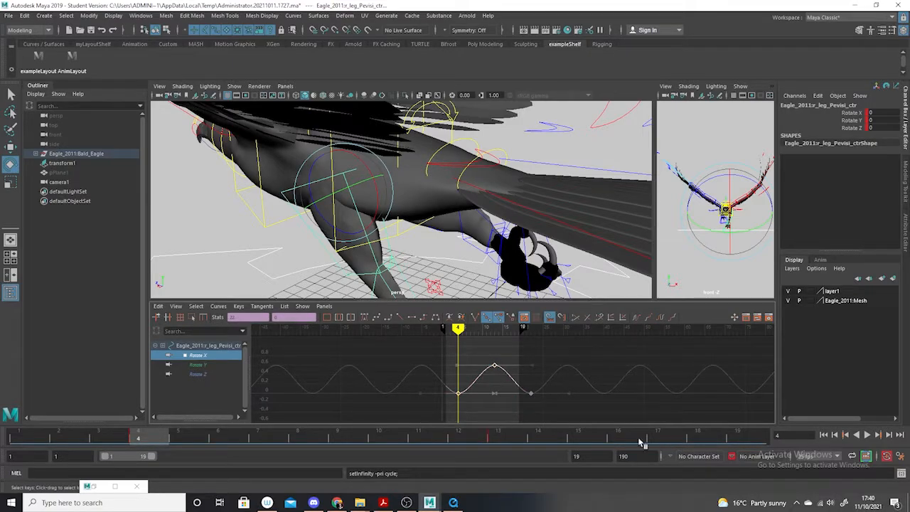
- Raise the right leg pelvis control's whole Rotate X curve to a value of about 41.9 at frame 4
{"action": "right_click_drag", "start_coordinate": [671, 413], "coordinate": [622, 374], "text": "alt"}
{"action": "middle_click_drag", "start_coordinate": [514, 412], "coordinate": [514, 372], "text": "shift"}
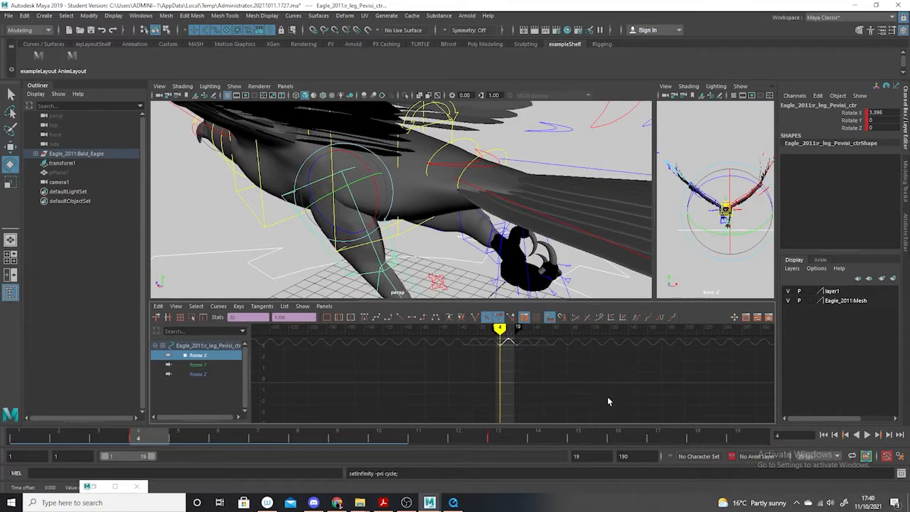
{"action": "right_click_drag", "start_coordinate": [608, 401], "coordinate": [527, 400], "text": "alt"}
{"action": "middle_click_drag", "start_coordinate": [514, 412], "coordinate": [515, 332], "text": "shift"}
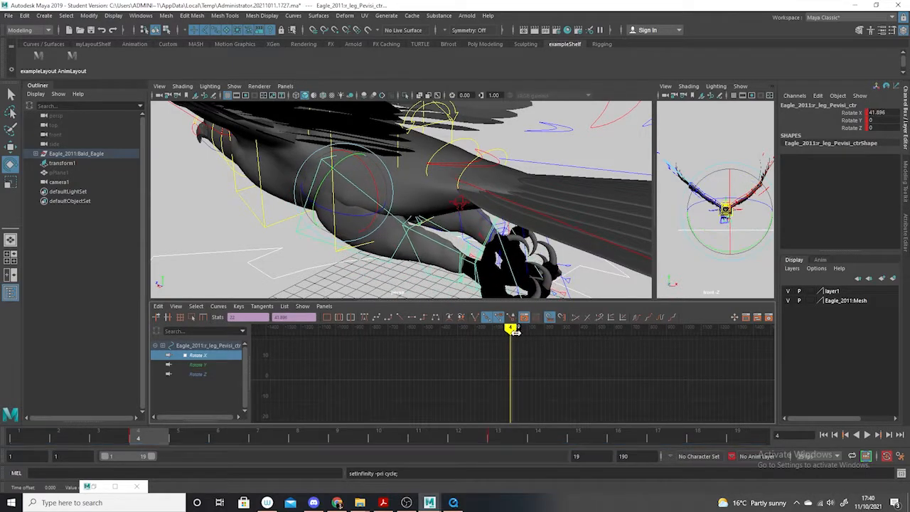
- Shift the right leg pelvis control's whole Rotate X curve one frame later so it starts at frame 5, and play the animation
{"action": "right_click_drag", "start_coordinate": [514, 332], "coordinate": [567, 393], "text": "alt"}
{"action": "key", "text": "f"}
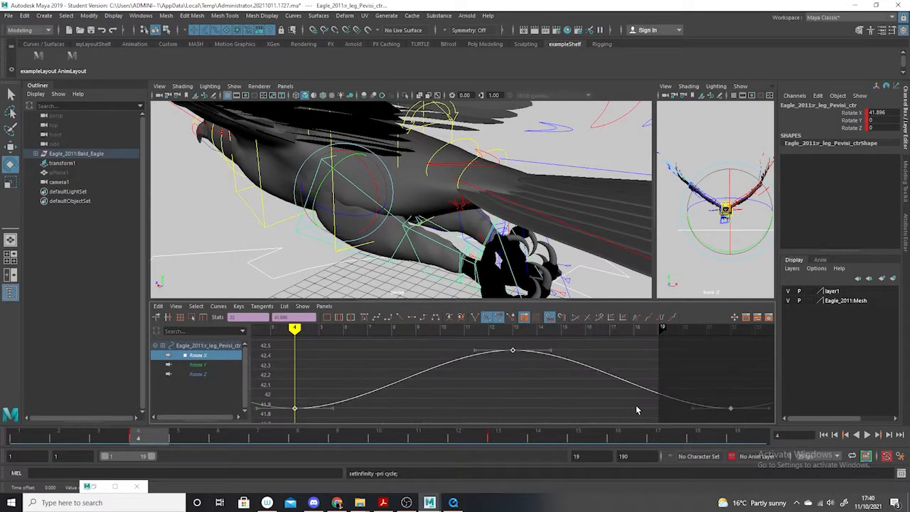
{"action": "right_click_drag", "start_coordinate": [636, 408], "coordinate": [569, 367], "text": "alt"}
{"action": "mouse_move", "coordinate": [406, 283]}
{"action": "left_mouse_down", "text": "alt"}
{"action": "mouse_move", "coordinate": [422, 275]}
{"action": "mouse_move", "coordinate": [398, 285]}
{"action": "left_mouse_up", "text": "alt"}
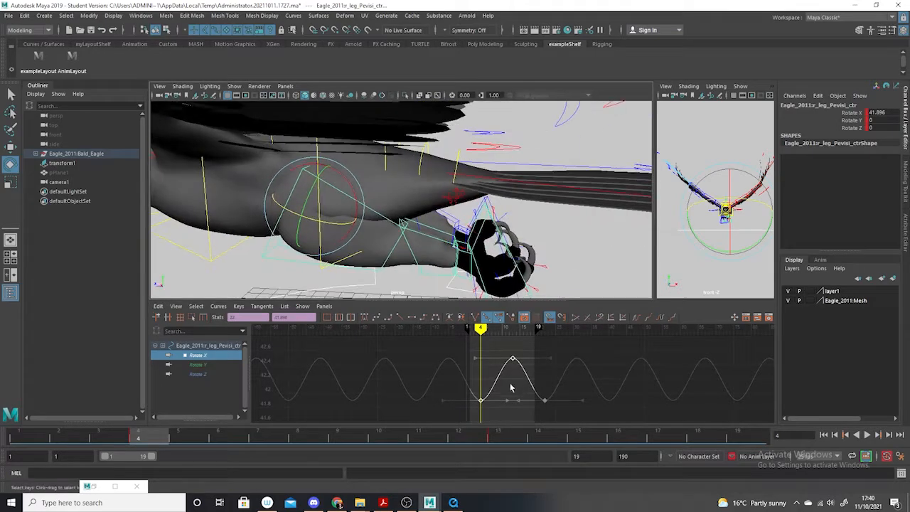
{"action": "key", "text": "alt+v"}
{"action": "left_click_drag", "start_coordinate": [418, 438], "coordinate": [149, 391]}
{"action": "left_click_drag", "start_coordinate": [572, 341], "coordinate": [461, 421]}
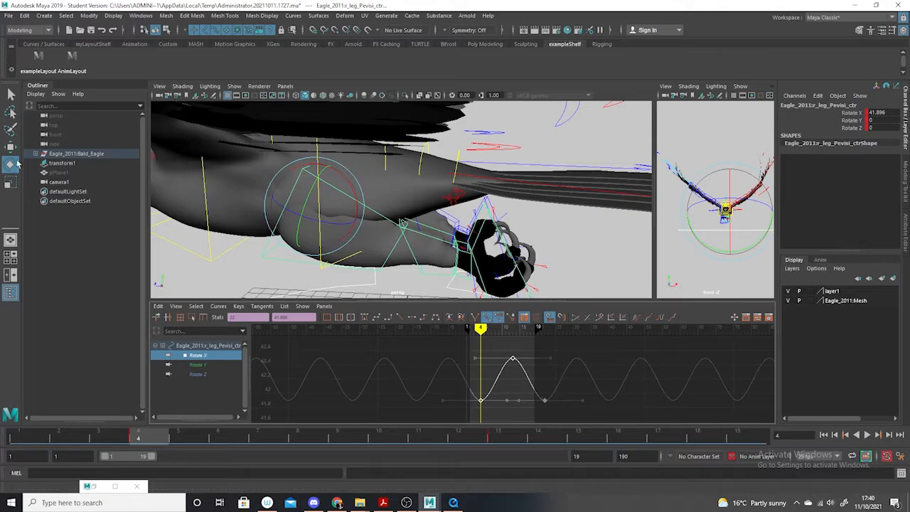
{"action": "middle_click_drag", "start_coordinate": [496, 407], "coordinate": [503, 413], "text": "shift"}
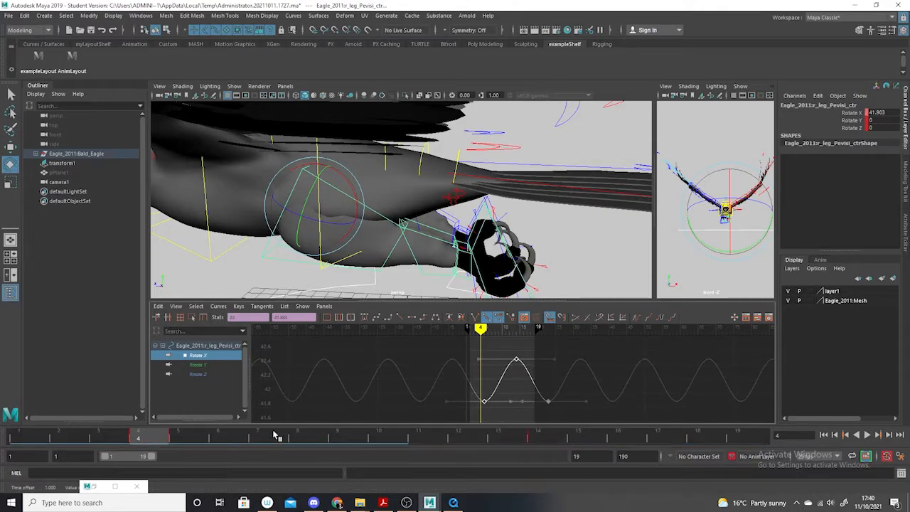
{"action": "left_click_drag", "start_coordinate": [234, 438], "coordinate": [171, 437]}
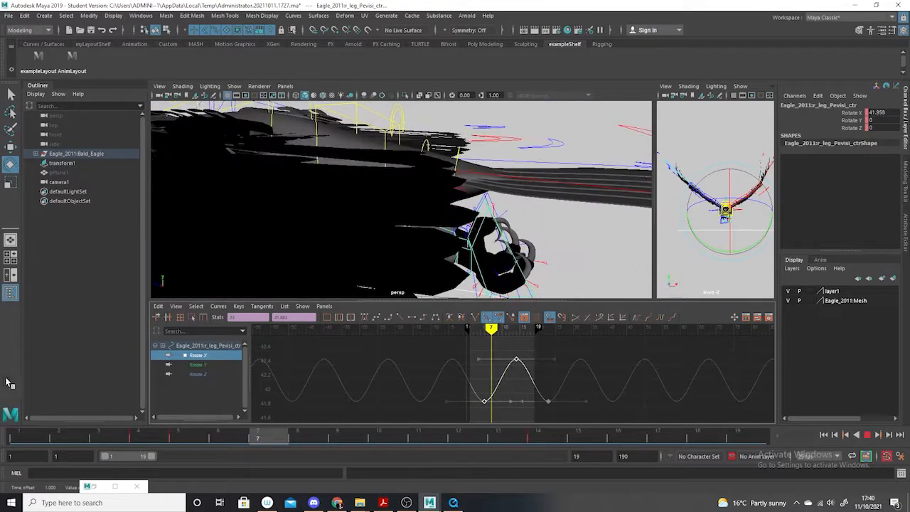
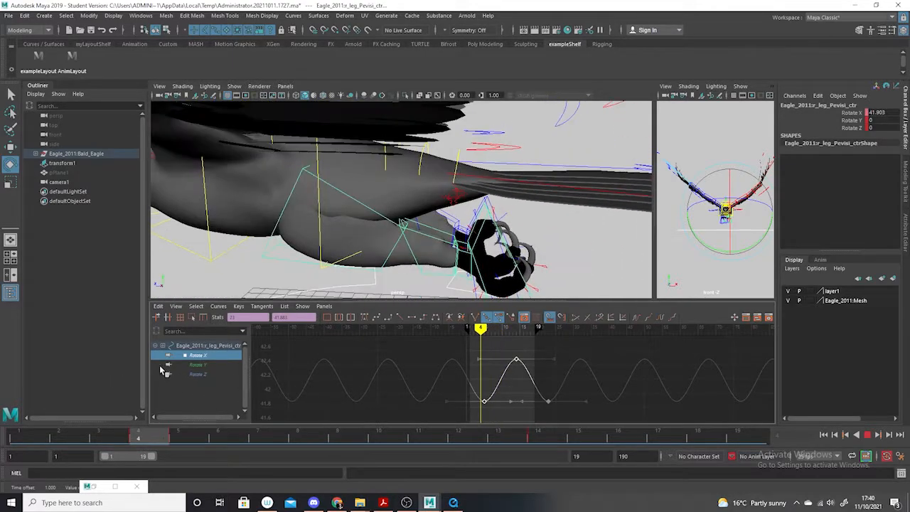
{"action": "key", "text": "Escape"}
- Scale the values of the right leg pelvis control's Rotate X curve by about 2.7 and play the animation
{"action": "left_click", "coordinate": [11, 183]}
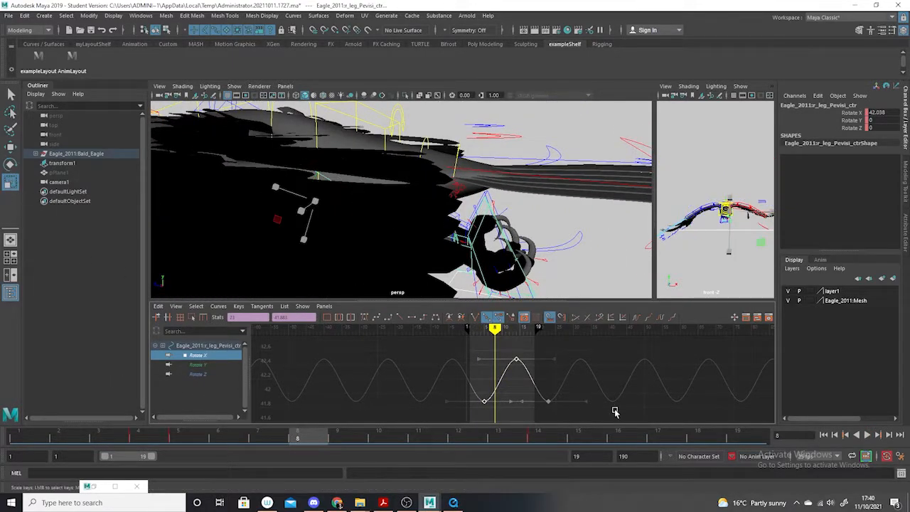
{"action": "left_click_drag", "start_coordinate": [516, 389], "coordinate": [516, 338]}
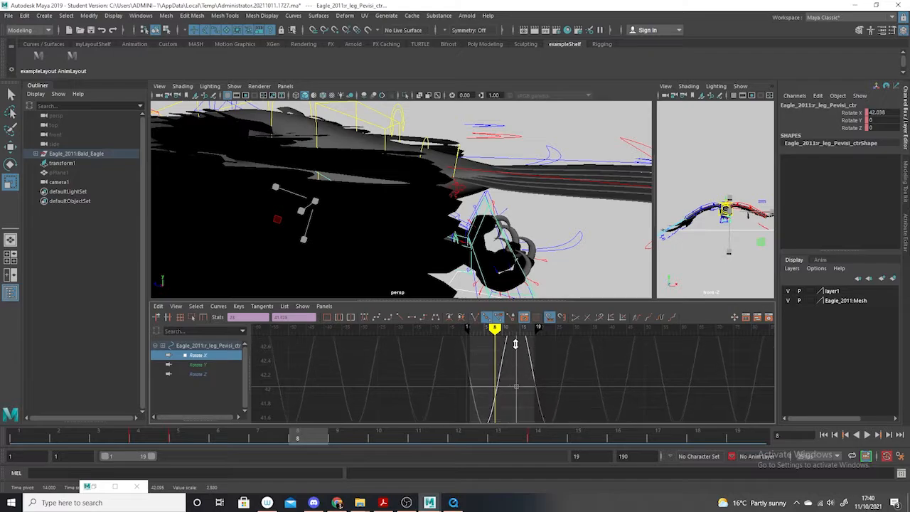
{"action": "key", "text": "alt+v"}
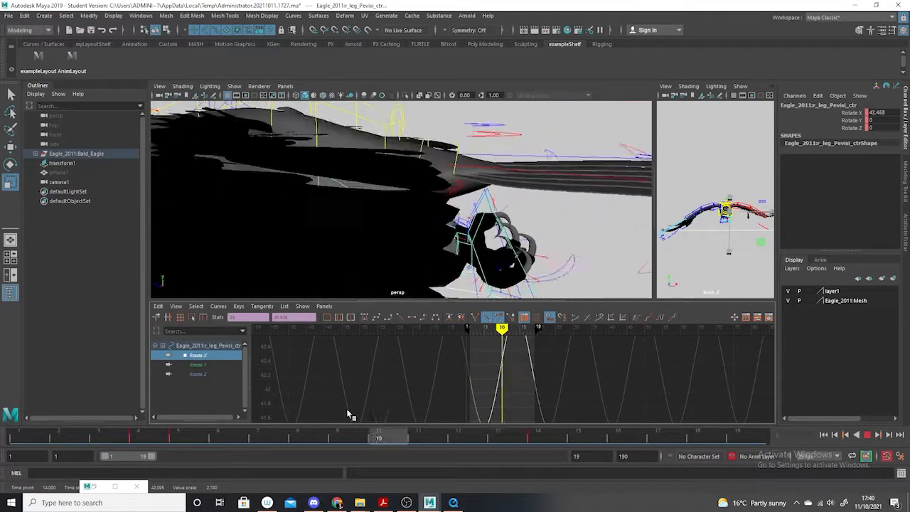
- Copy all keys of the right leg pelvis control's Rotate X curve
{"action": "key", "text": "a"}
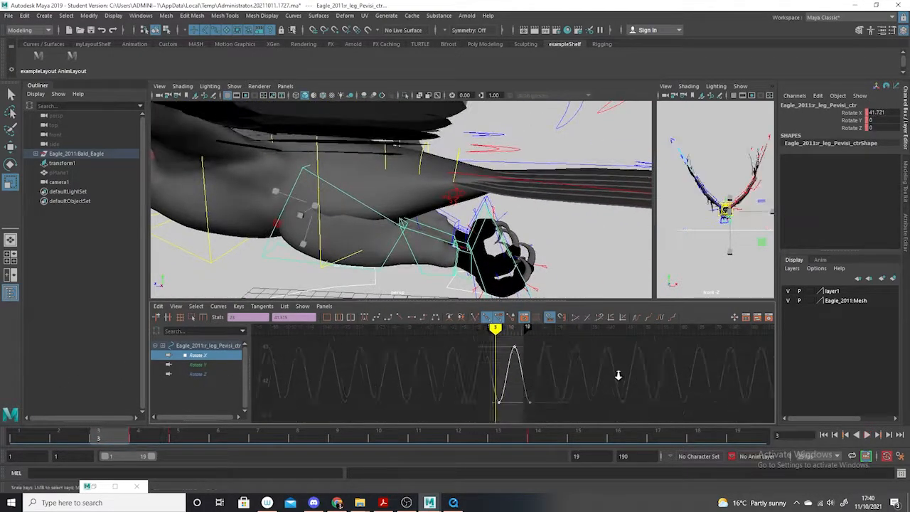
{"action": "key", "text": "f"}
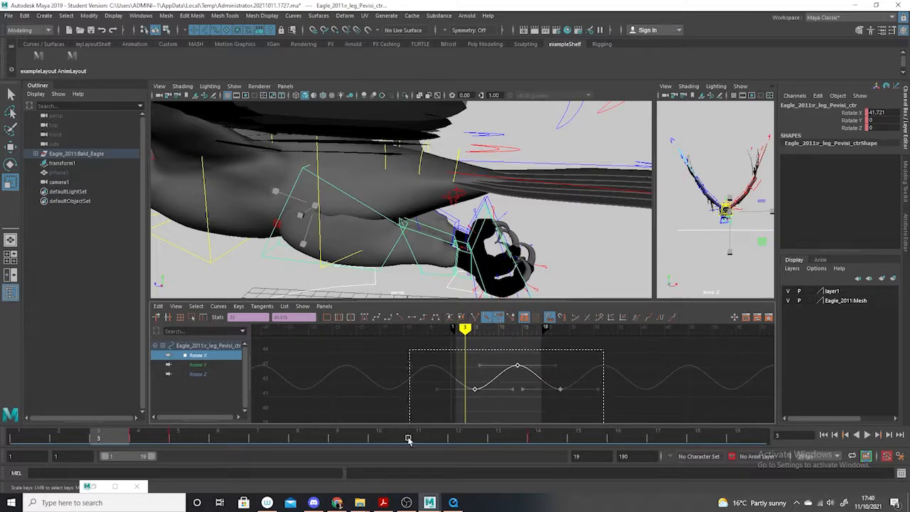
{"action": "left_click", "coordinate": [156, 307]}
{"action": "left_click", "coordinate": [227, 339]}
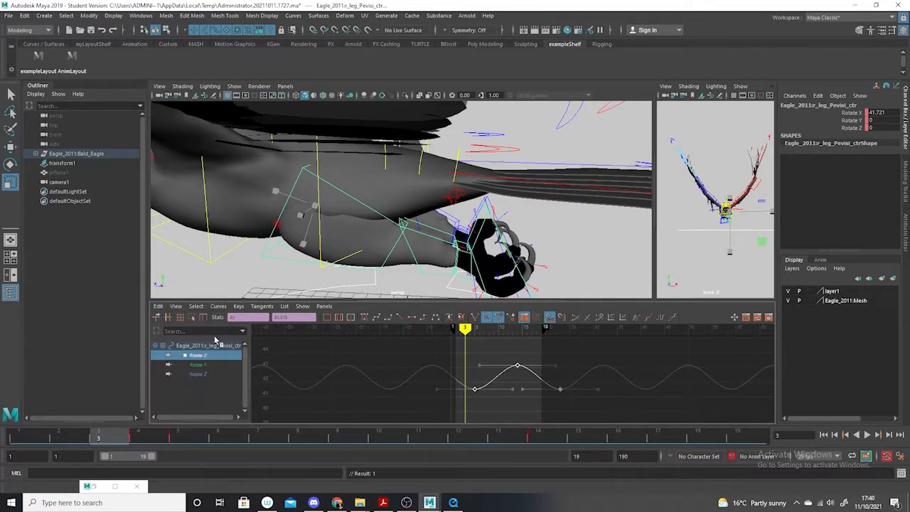
- Select the right leg knee control and key it at frame 6
{"action": "key", "text": "r"}
{"action": "left_click", "coordinate": [418, 233]}
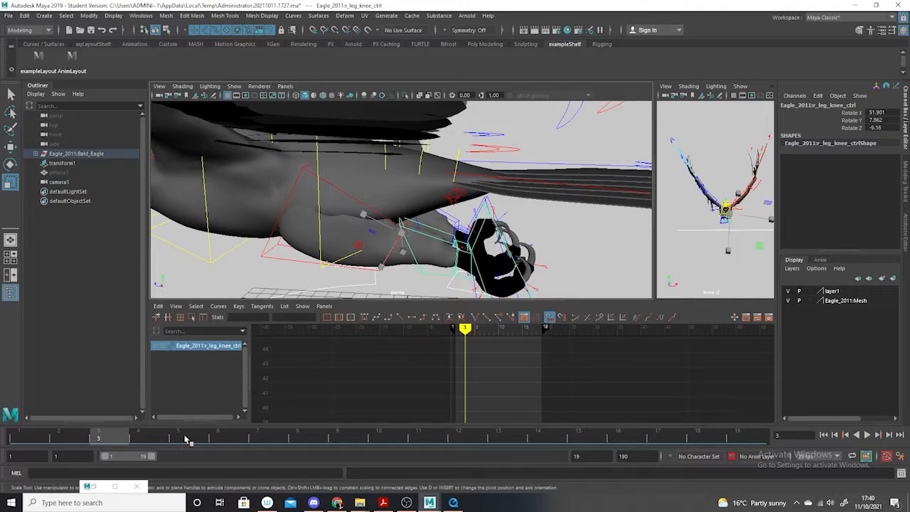
{"action": "left_click", "coordinate": [209, 438]}
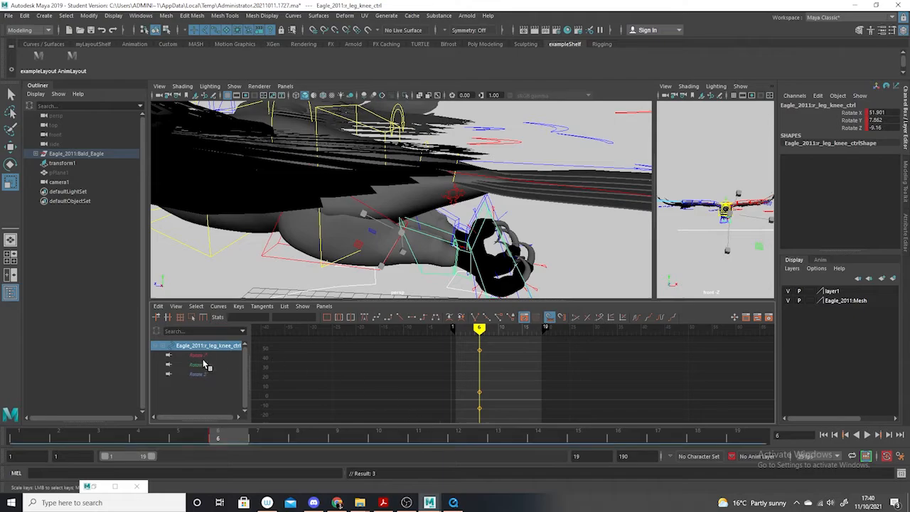
- Paste the copied pelvis curve onto the right knee control's Rotate X channel, set it to cycle to infinity, and play the animation
{"action": "left_click", "coordinate": [201, 355]}
{"action": "left_click_drag", "start_coordinate": [515, 373], "coordinate": [470, 386]}
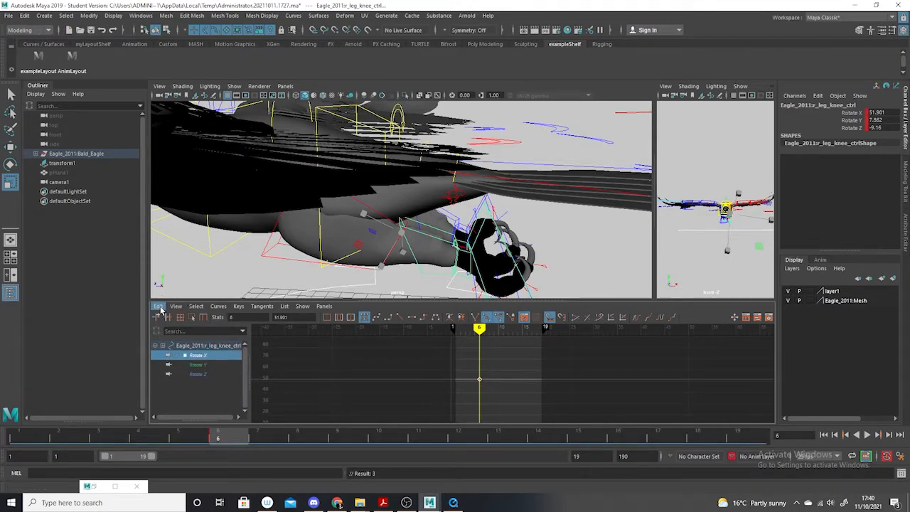
{"action": "left_click", "coordinate": [160, 307]}
{"action": "left_click", "coordinate": [206, 366]}
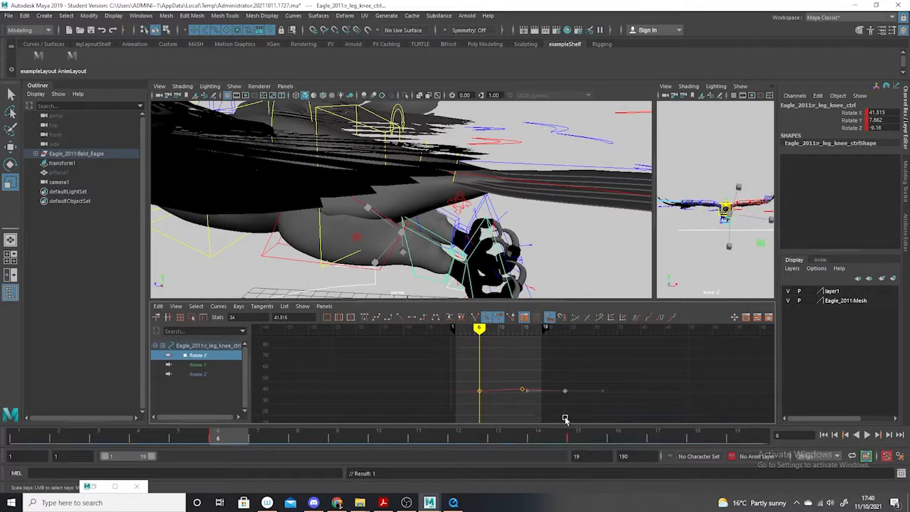
{"action": "key", "text": "f"}
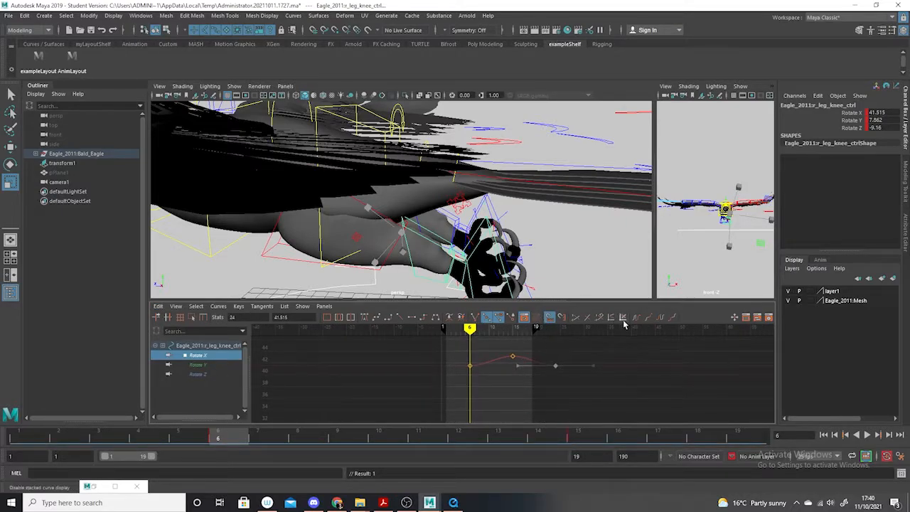
{"action": "left_click", "coordinate": [661, 321]}
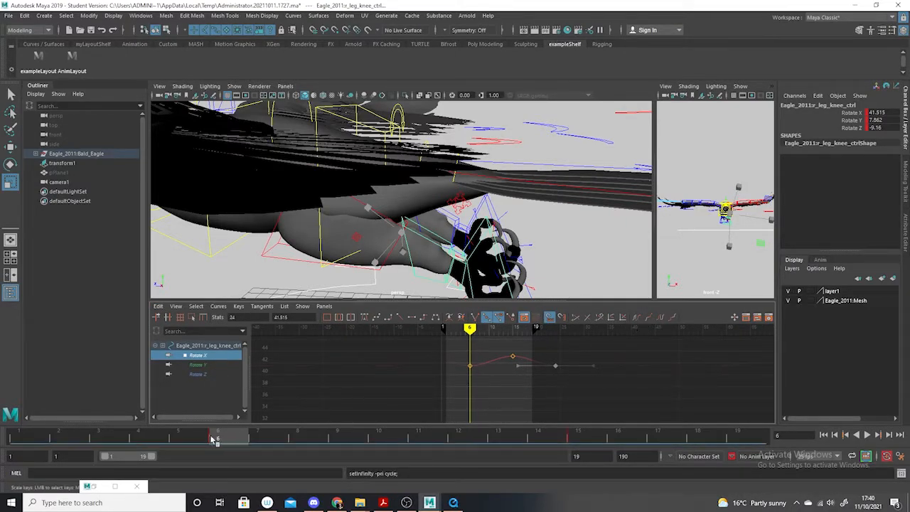
{"action": "key", "text": "alt+v"}
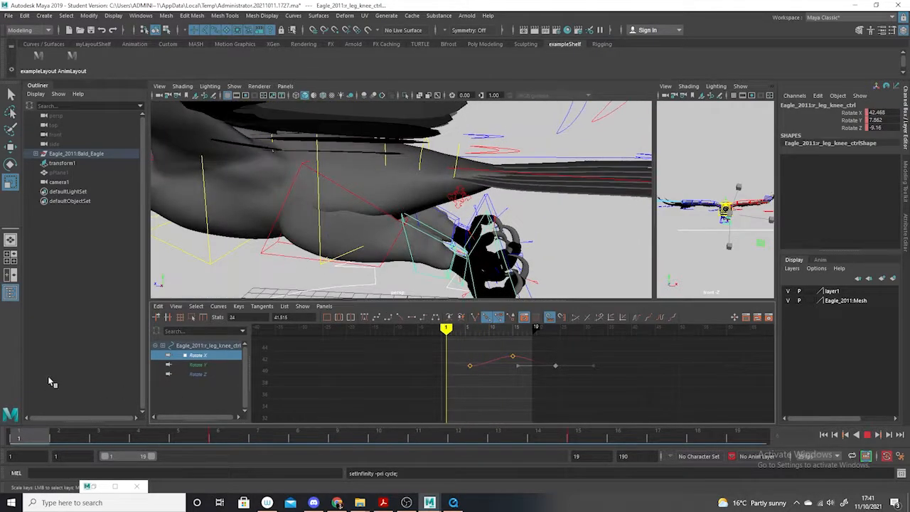
{"action": "key", "text": "Escape"}
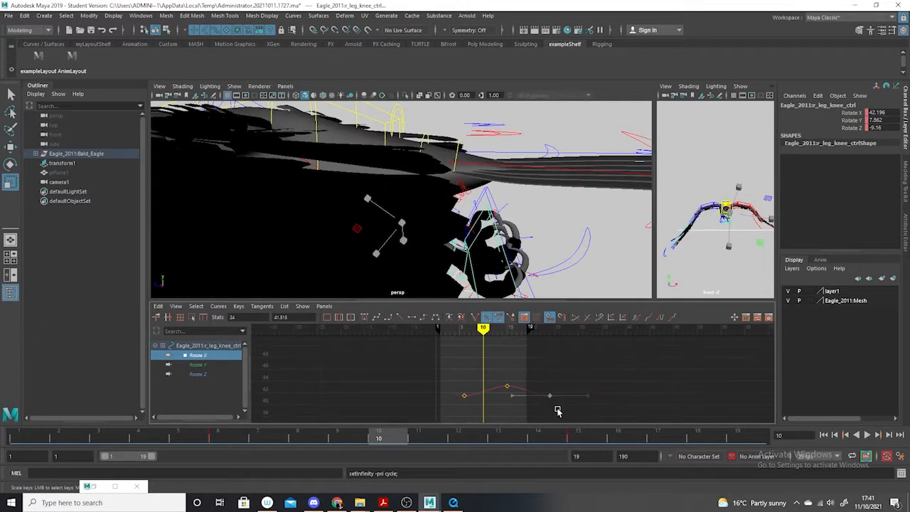
- Scale the values of the right knee control's Rotate X curve by about 3 and play the animation
{"action": "scroll", "coordinate": [547, 391], "scroll_direction": "up", "scroll_amount": 3}
{"action": "middle_click_drag", "start_coordinate": [547, 392], "coordinate": [557, 336], "text": "alt"}
{"action": "scroll", "coordinate": [596, 377], "scroll_direction": "down", "scroll_amount": 4}
{"action": "left_click_drag", "start_coordinate": [558, 360], "coordinate": [446, 419]}
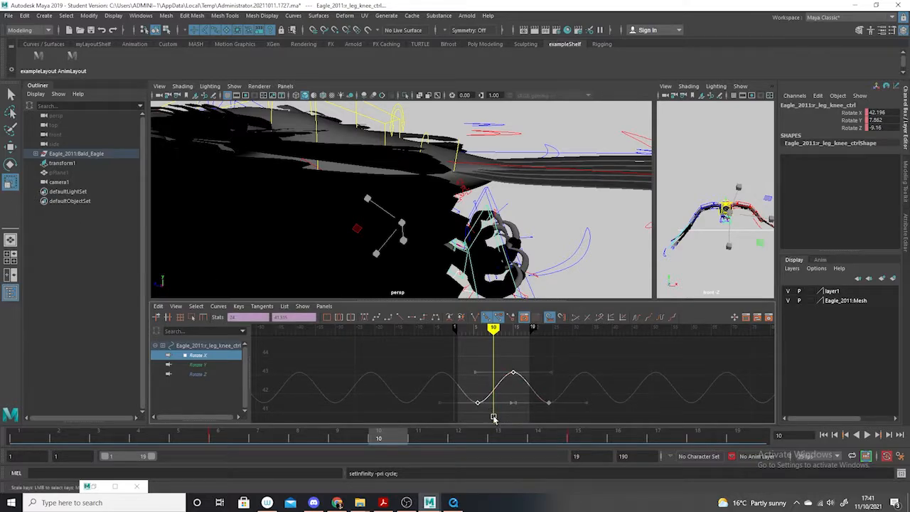
{"action": "middle_click_drag", "start_coordinate": [515, 392], "coordinate": [517, 337]}
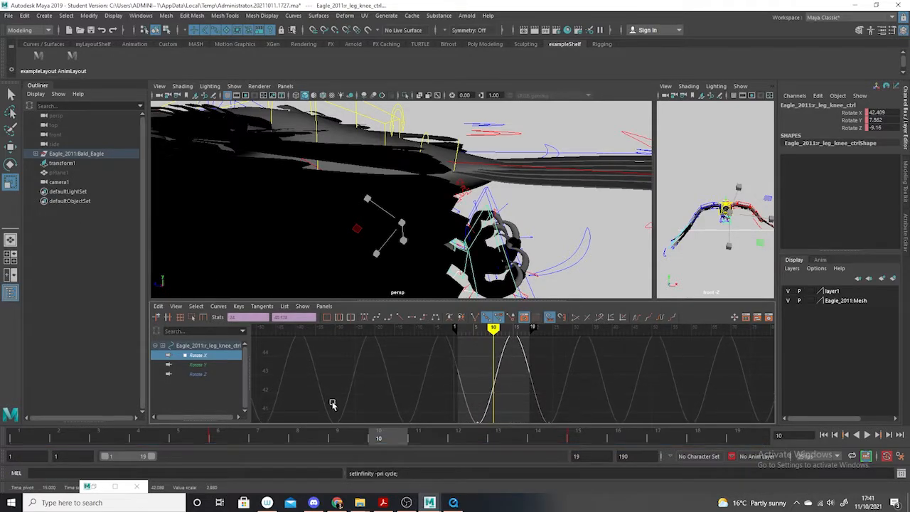
{"action": "key", "text": "alt+v"}
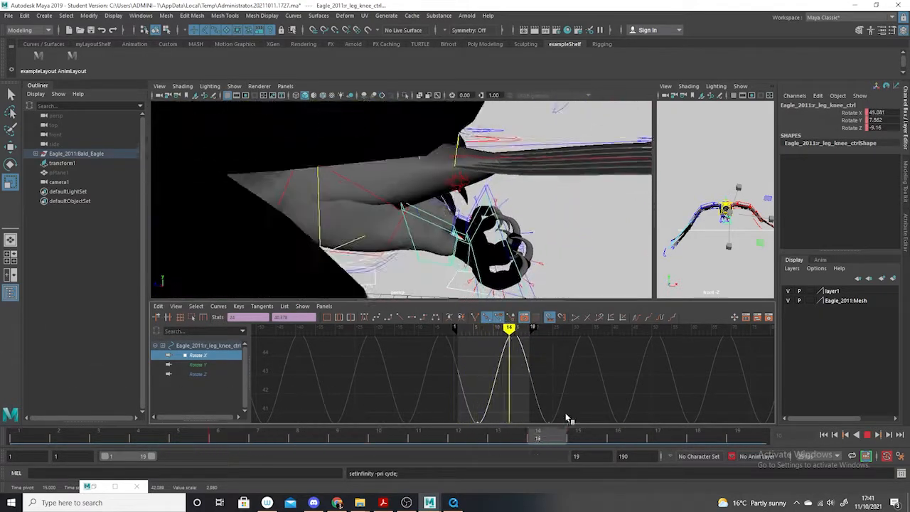
{"action": "key", "text": "alt+v"}
- Scale the right knee control's Rotate X values by a further 1.7 or so and play the animation again
{"action": "key", "text": "f"}
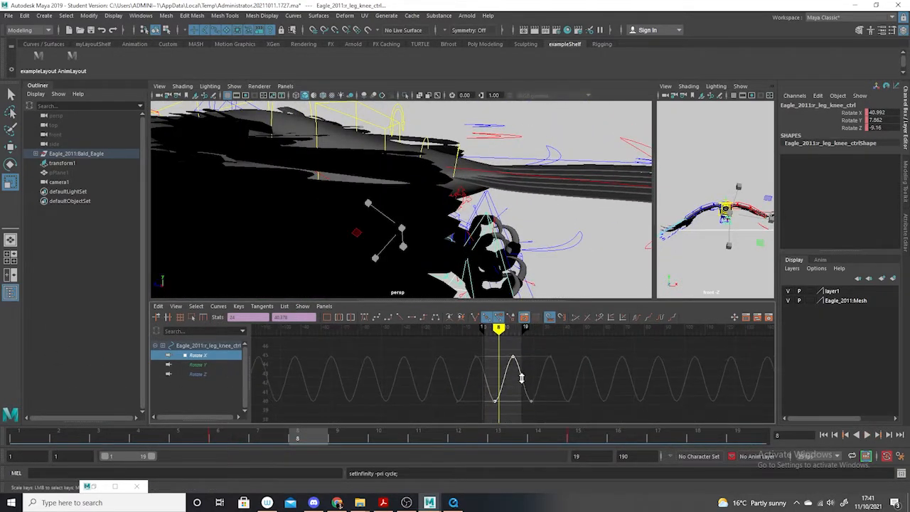
{"action": "right_click_drag", "start_coordinate": [539, 384], "coordinate": [553, 379], "text": "alt+shift"}
{"action": "middle_click_drag", "start_coordinate": [514, 381], "coordinate": [516, 362], "text": "shift"}
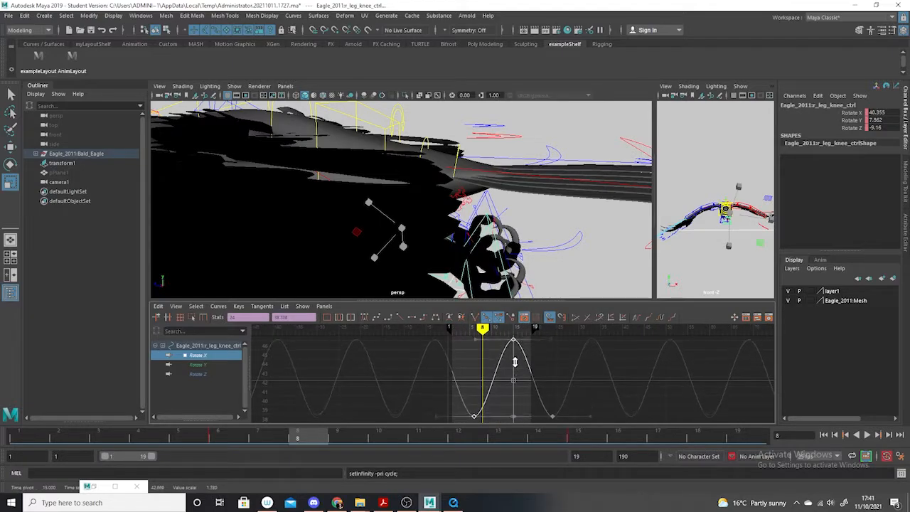
{"action": "scroll", "coordinate": [472, 386], "scroll_direction": "up", "scroll_amount": 3}
{"action": "key", "text": "alt+v"}
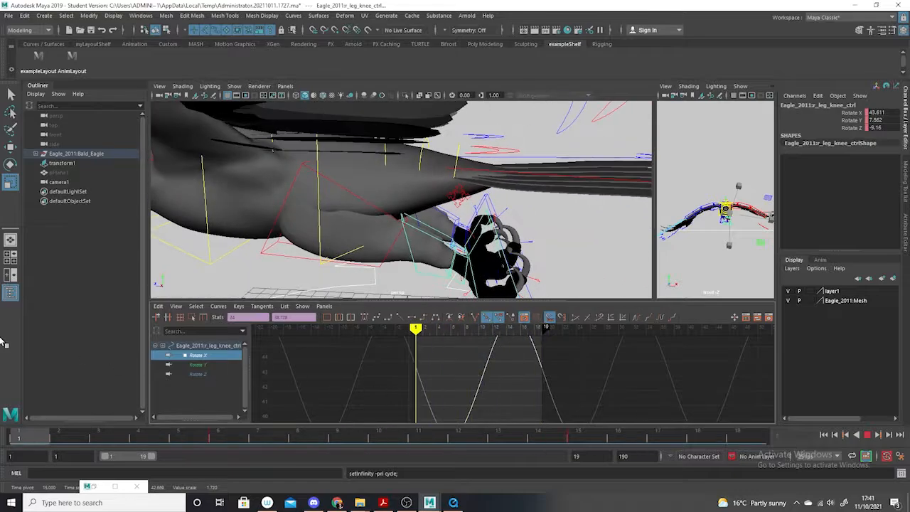
{"action": "key", "text": "alt+v"}
- Select the right leg ankle control and key it at frame 7
{"action": "left_click", "coordinate": [567, 272]}
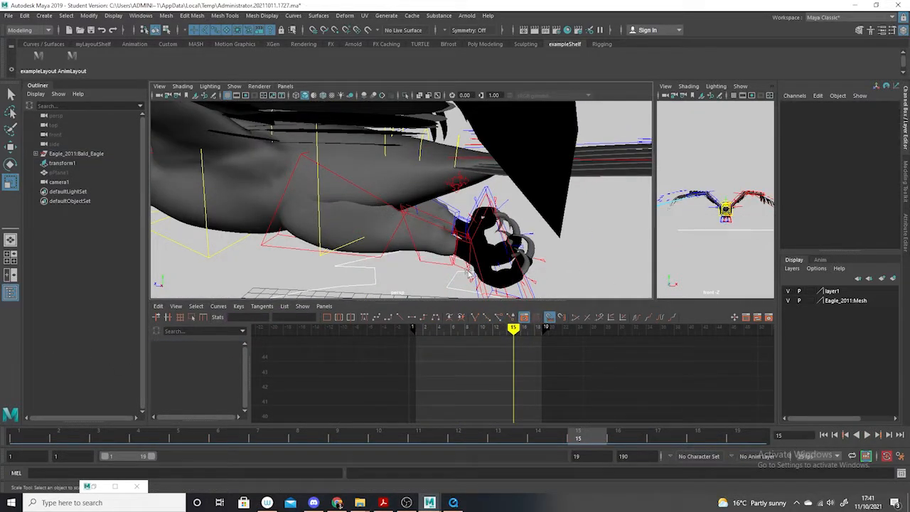
{"action": "left_click", "coordinate": [463, 271]}
{"action": "left_click", "coordinate": [266, 439]}
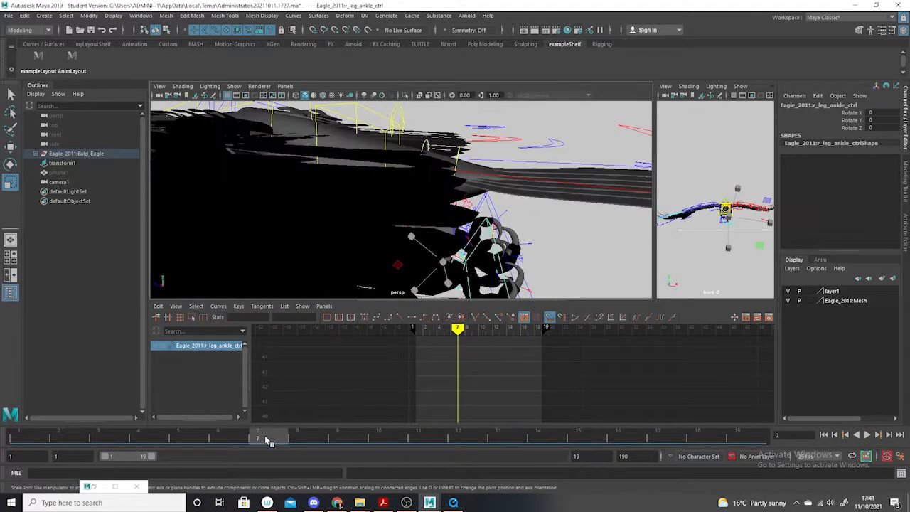
{"action": "key", "text": "s"}
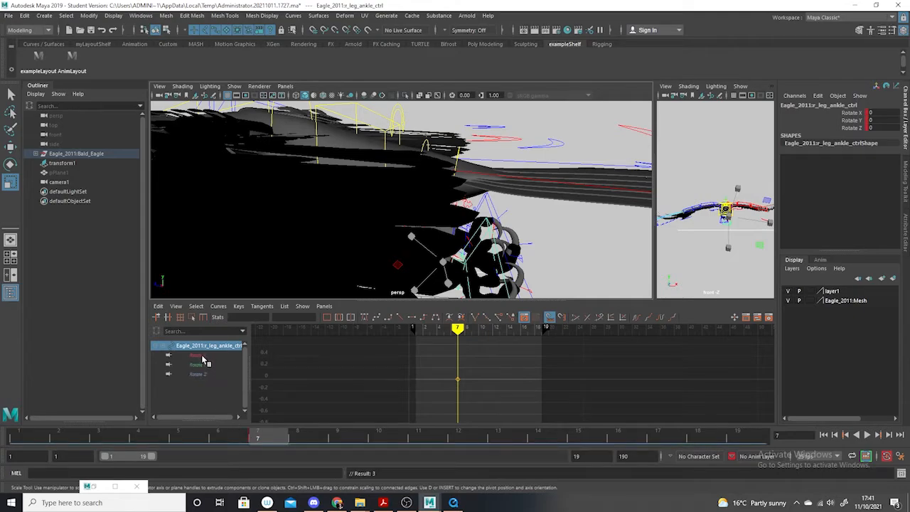
- Paste the copied curve onto the right ankle control's Rotate X channel and set it to cycle to infinity
{"action": "left_click", "coordinate": [199, 355]}
{"action": "right_click", "coordinate": [280, 439]}
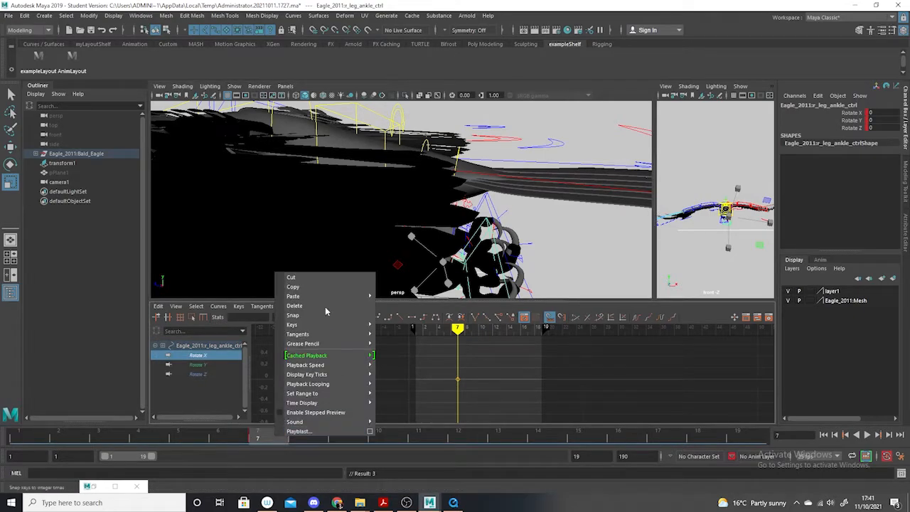
{"action": "left_click", "coordinate": [395, 311]}
{"action": "scroll", "coordinate": [599, 391], "scroll_direction": "down", "scroll_amount": 5}
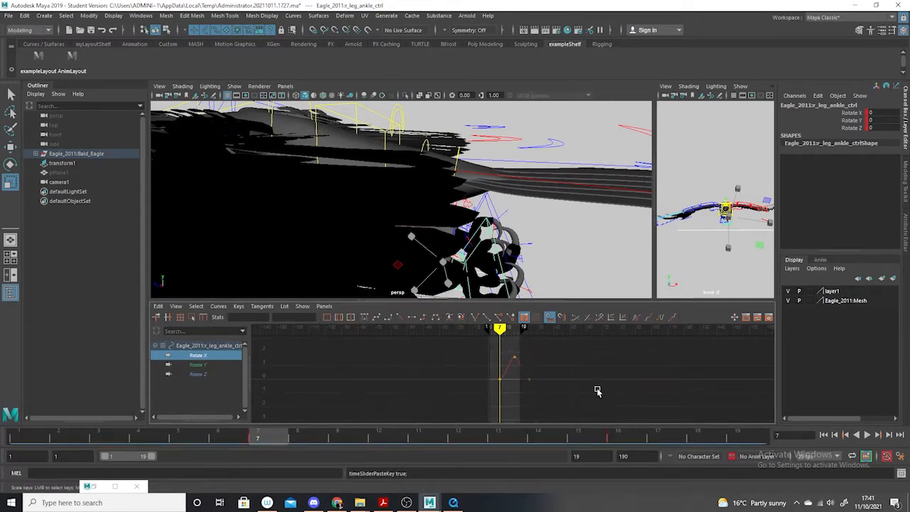
{"action": "left_click", "coordinate": [661, 319]}
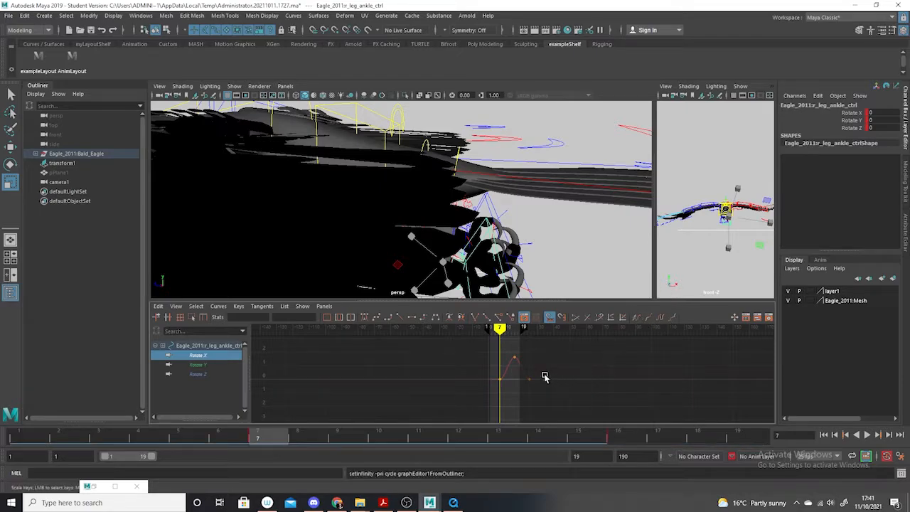
- Scale the values of the right ankle control's Rotate X curve by about 2.5 and play the animation
{"action": "scroll", "coordinate": [544, 376], "scroll_direction": "up", "scroll_amount": 2}
{"action": "left_click_drag", "start_coordinate": [563, 340], "coordinate": [507, 385]}
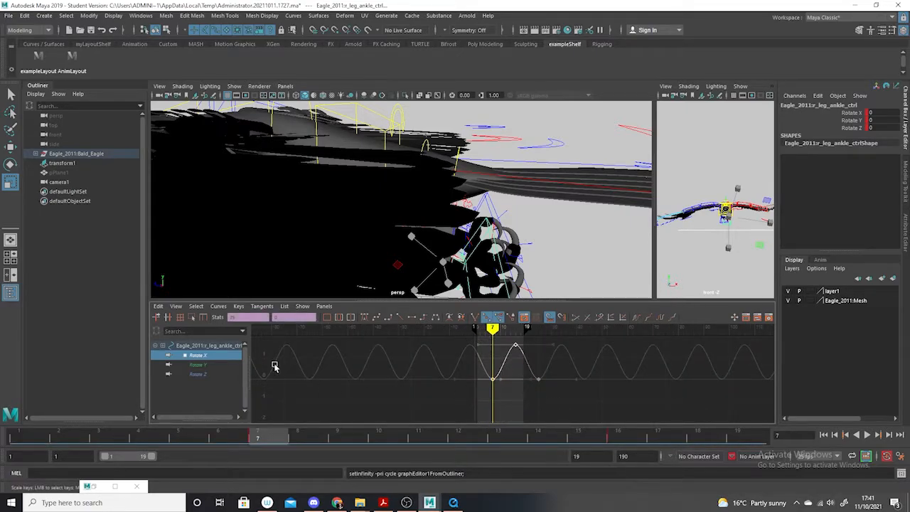
{"action": "mouse_move", "coordinate": [517, 367]}
{"action": "middle_mouse_down"}
{"action": "mouse_move", "coordinate": [518, 352]}
{"action": "mouse_move", "coordinate": [520, 365]}
{"action": "middle_mouse_up"}
{"action": "key", "text": "ctrl+z"}
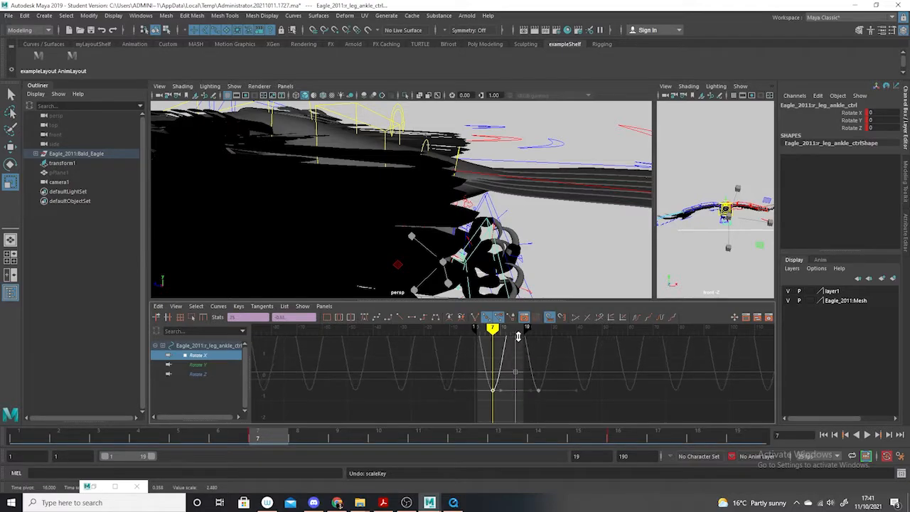
{"action": "left_click", "coordinate": [867, 435]}
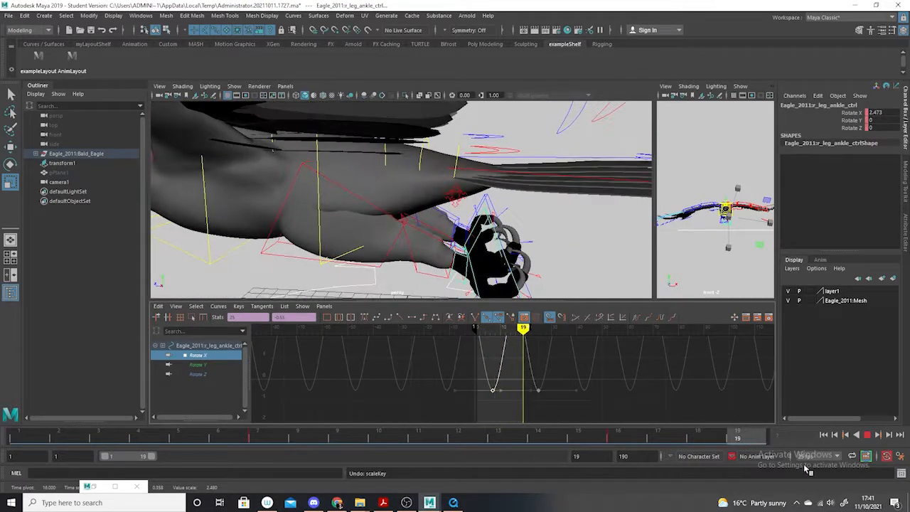
- Scrub through the flight cycle and inspect the legs' motion from behind and from the side
{"action": "left_click_drag", "start_coordinate": [440, 417], "coordinate": [75, 378]}
{"action": "left_click_drag", "start_coordinate": [540, 235], "coordinate": [368, 290], "text": "alt"}
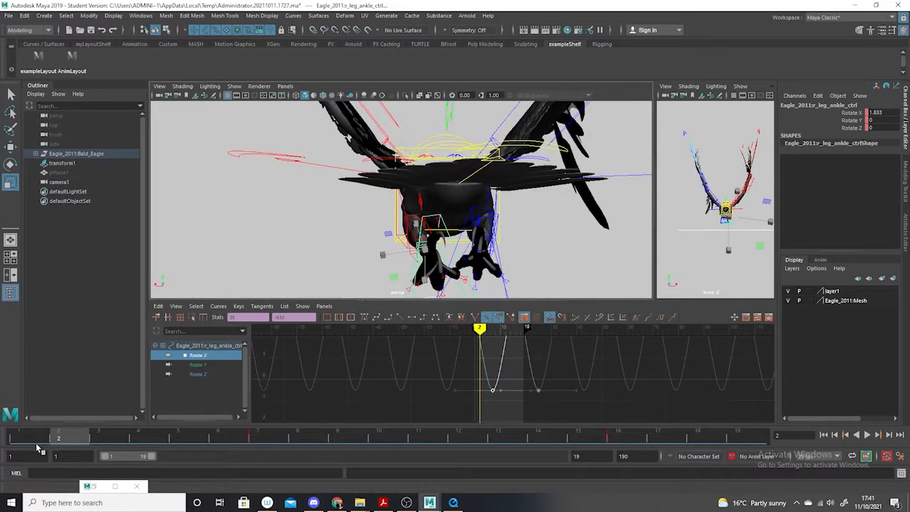
{"action": "left_click_drag", "start_coordinate": [41, 438], "coordinate": [508, 416]}
{"action": "left_click_drag", "start_coordinate": [509, 253], "coordinate": [355, 226], "text": "alt"}
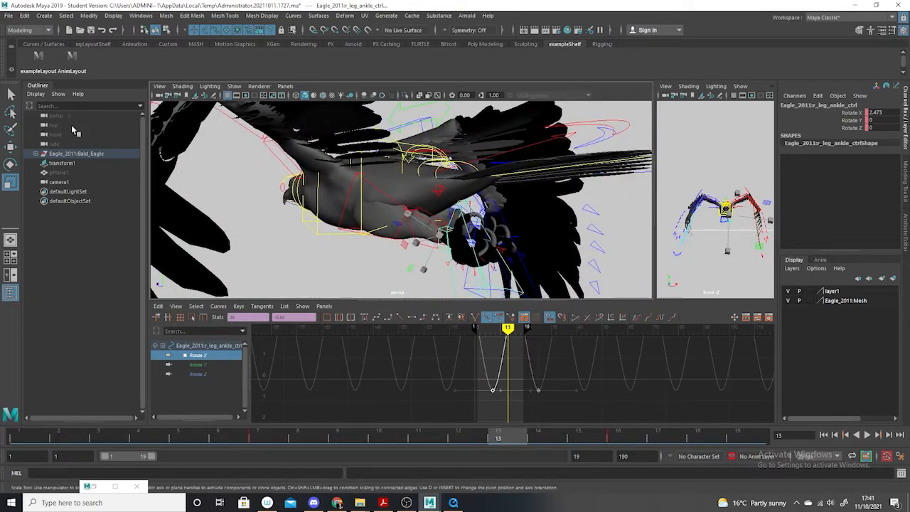
- Select the right pelvis, knee and ankle controls together and compare their rotation curves
{"action": "key", "text": "q"}
{"action": "left_click", "coordinate": [369, 217], "text": "shift"}
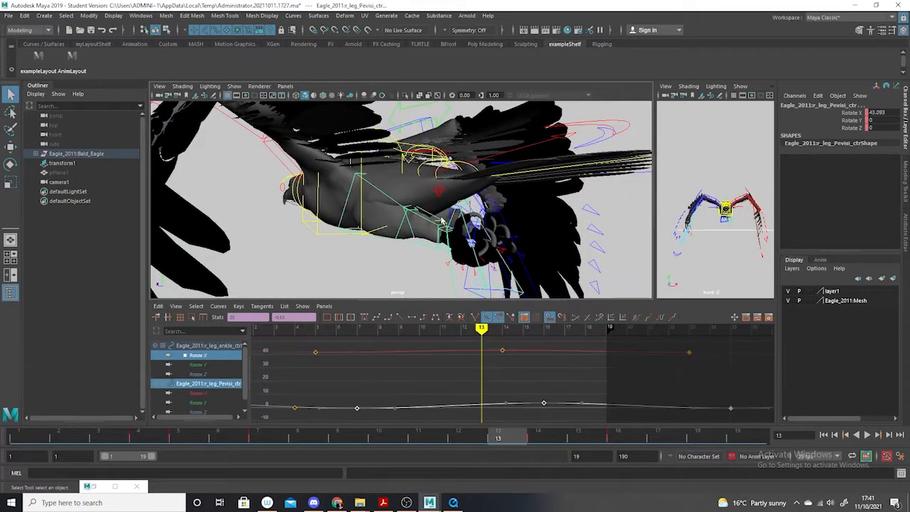
{"action": "left_click", "coordinate": [429, 222], "text": "shift"}
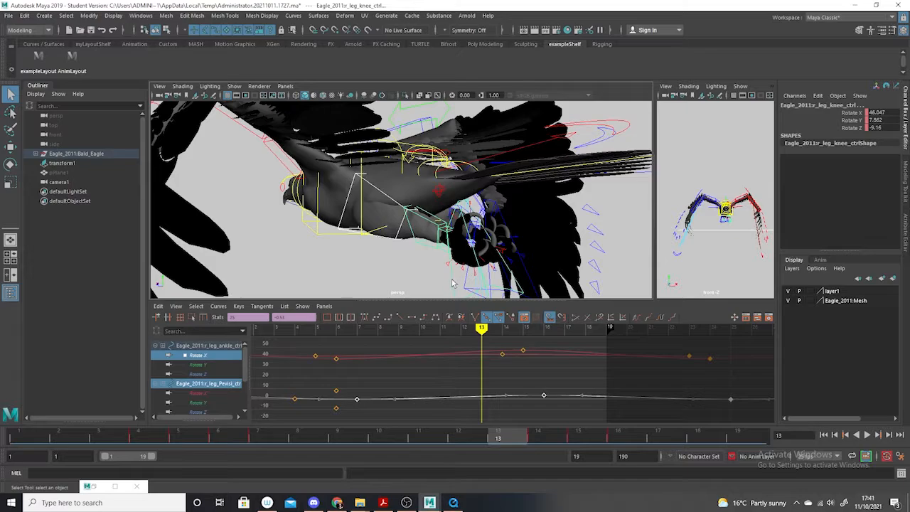
{"action": "left_click", "coordinate": [444, 254], "text": "shift"}
{"action": "right_click_drag", "start_coordinate": [575, 372], "coordinate": [548, 372], "text": "alt+shift"}
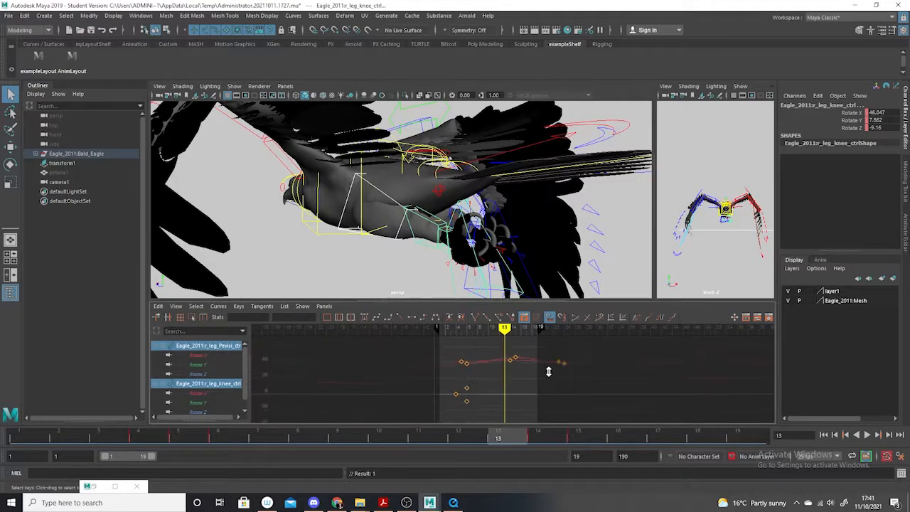
{"action": "middle_click_drag", "start_coordinate": [548, 372], "coordinate": [548, 401], "text": "alt"}
{"action": "right_click_drag", "start_coordinate": [548, 400], "coordinate": [546, 362], "text": "alt+shift"}
{"action": "middle_click_drag", "start_coordinate": [533, 418], "coordinate": [546, 361], "text": "alt"}
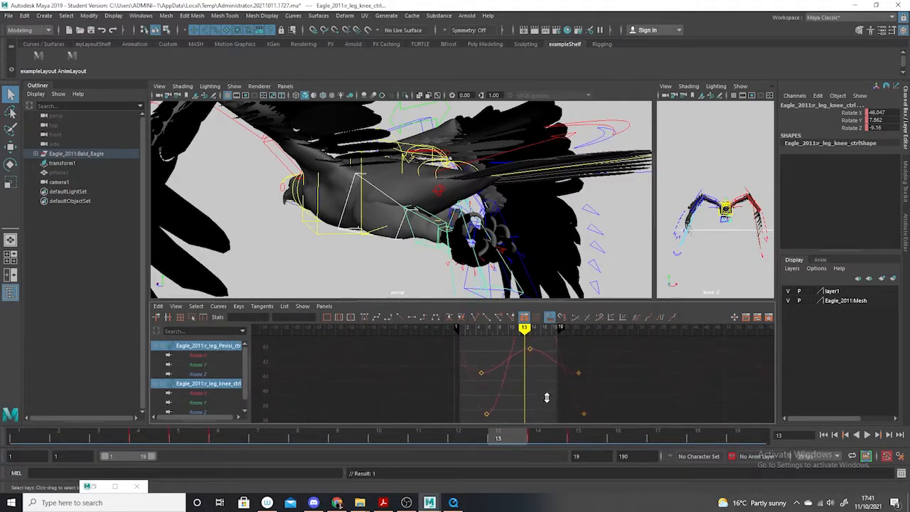
{"action": "mouse_move", "coordinate": [546, 397]}
{"action": "right_mouse_down", "text": "alt"}
{"action": "mouse_move", "coordinate": [556, 391]}
{"action": "mouse_move", "coordinate": [534, 402]}
{"action": "mouse_move", "coordinate": [549, 414]}
{"action": "right_mouse_up", "text": "alt"}
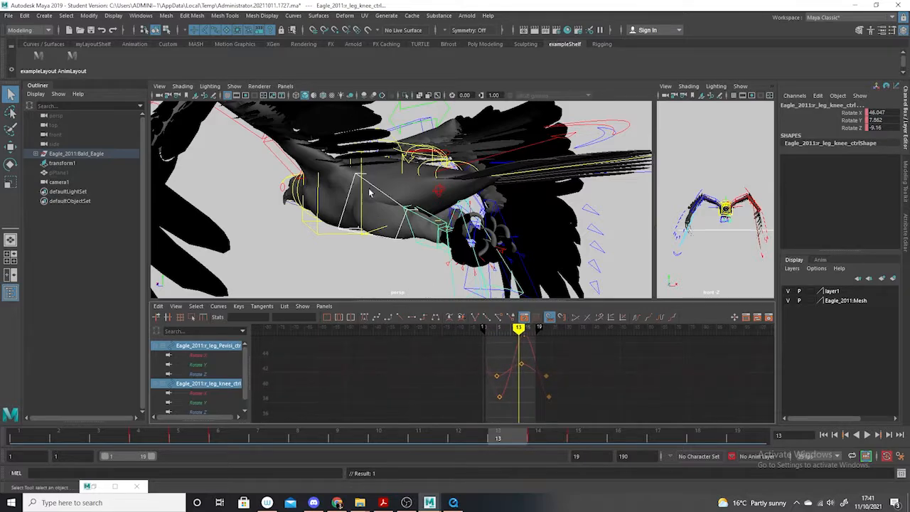
- Scale the values of the right pelvis control's Rotate X curve by about 2.3
{"action": "left_click", "coordinate": [342, 222], "text": "shift"}
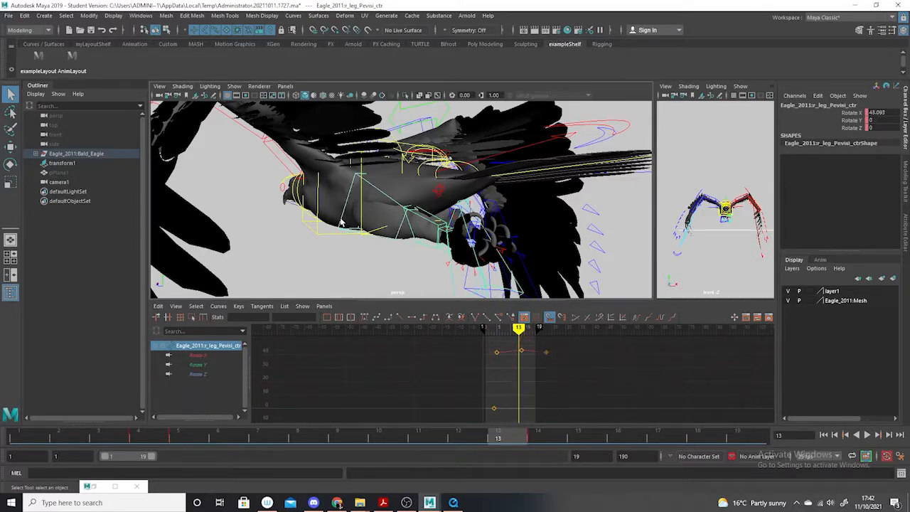
{"action": "middle_click_drag", "start_coordinate": [546, 345], "coordinate": [540, 388], "text": "alt"}
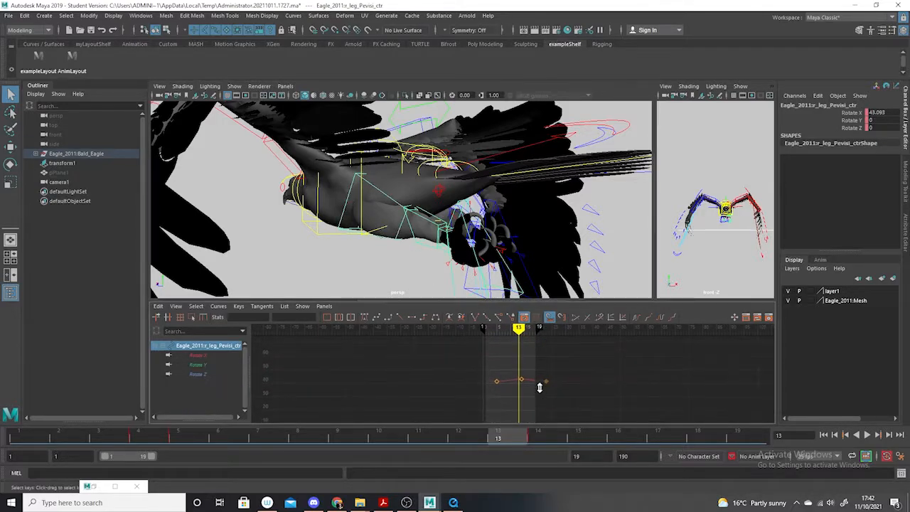
{"action": "left_click_drag", "start_coordinate": [523, 387], "coordinate": [523, 366]}
{"action": "left_click", "coordinate": [11, 184]}
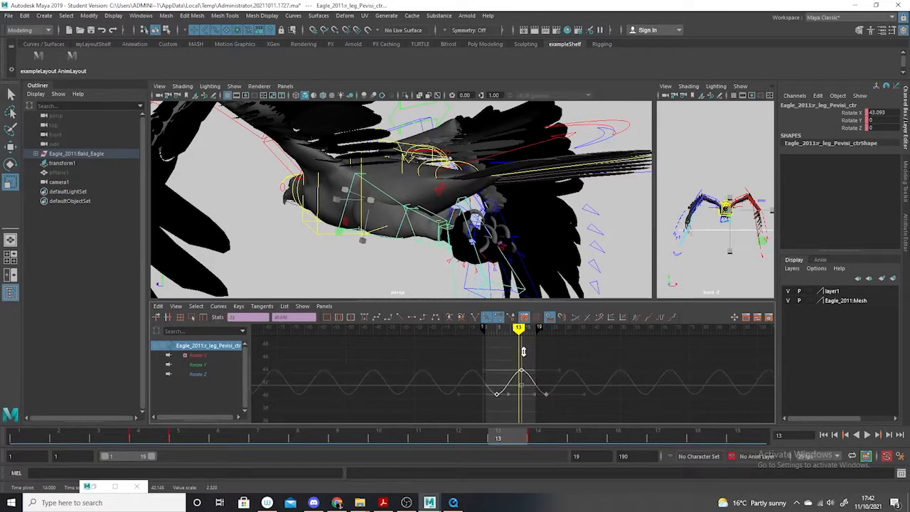
- Select the right pelvis, knee and ankle controls together and play the animation to check the leg motion
{"action": "left_click", "coordinate": [424, 246], "text": "shift"}
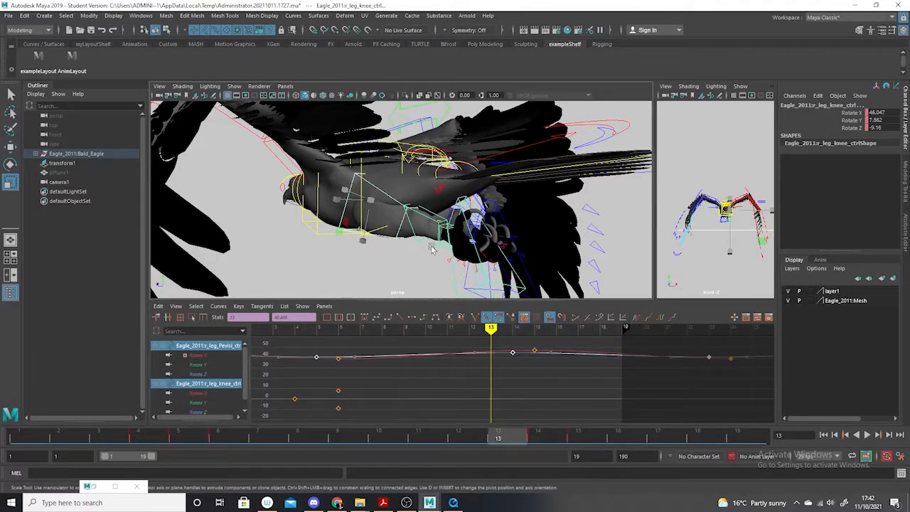
{"action": "left_click", "coordinate": [429, 245], "text": "shift"}
{"action": "left_click", "coordinate": [395, 236]}
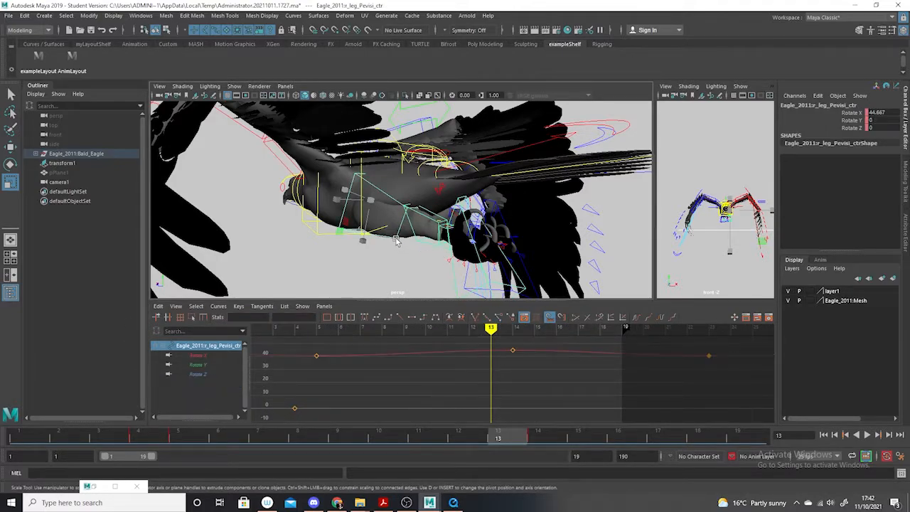
{"action": "left_click", "coordinate": [11, 94]}
{"action": "left_click", "coordinate": [389, 204]}
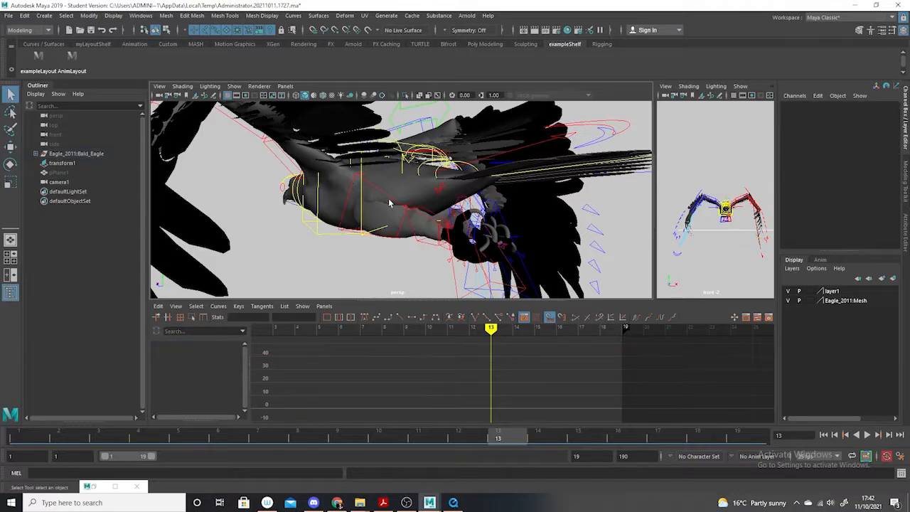
{"action": "left_click", "coordinate": [390, 202]}
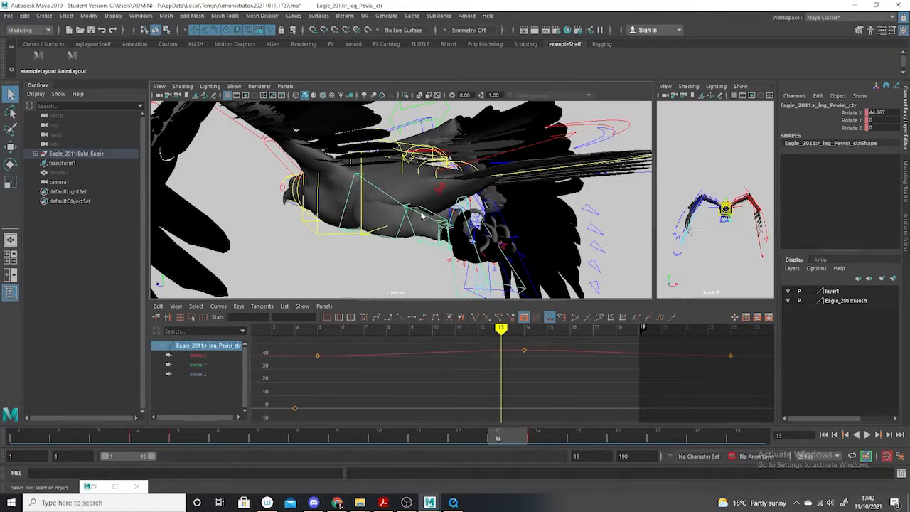
{"action": "left_click", "coordinate": [513, 285], "text": "shift"}
{"action": "left_click", "coordinate": [448, 251], "text": "shift"}
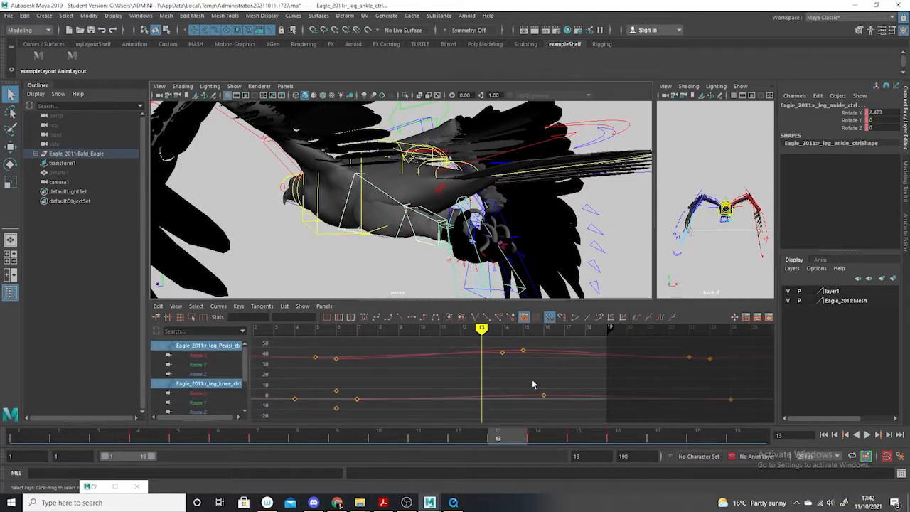
{"action": "right_click_drag", "start_coordinate": [548, 378], "coordinate": [513, 403], "text": "alt"}
{"action": "key", "text": "alt+v"}
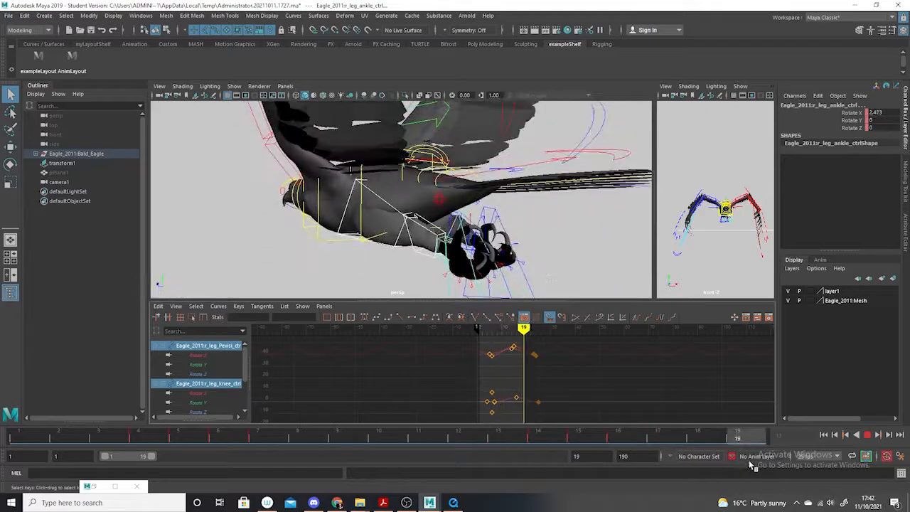
{"action": "key", "text": "alt+v"}
- Select the right FK leg control and key its rotation at frame 9
{"action": "left_click_drag", "start_coordinate": [391, 264], "coordinate": [431, 271], "text": "alt"}
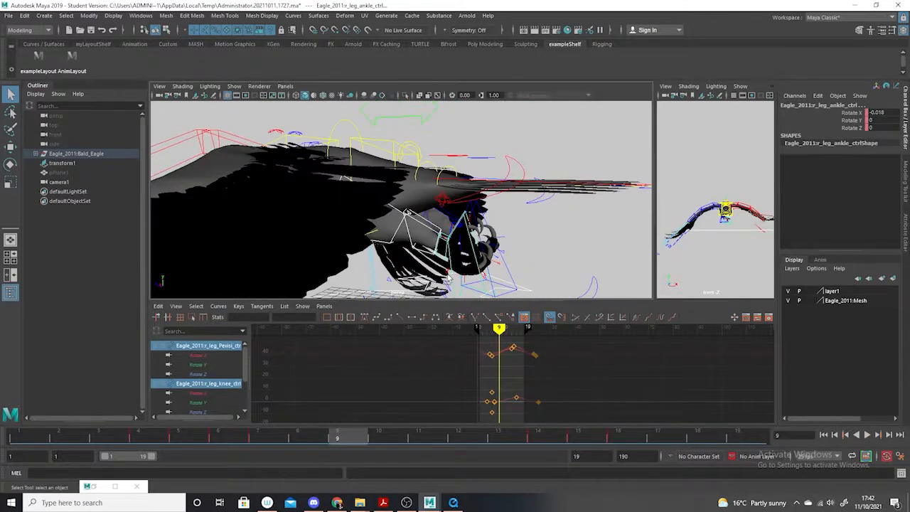
{"action": "left_click", "coordinate": [451, 272]}
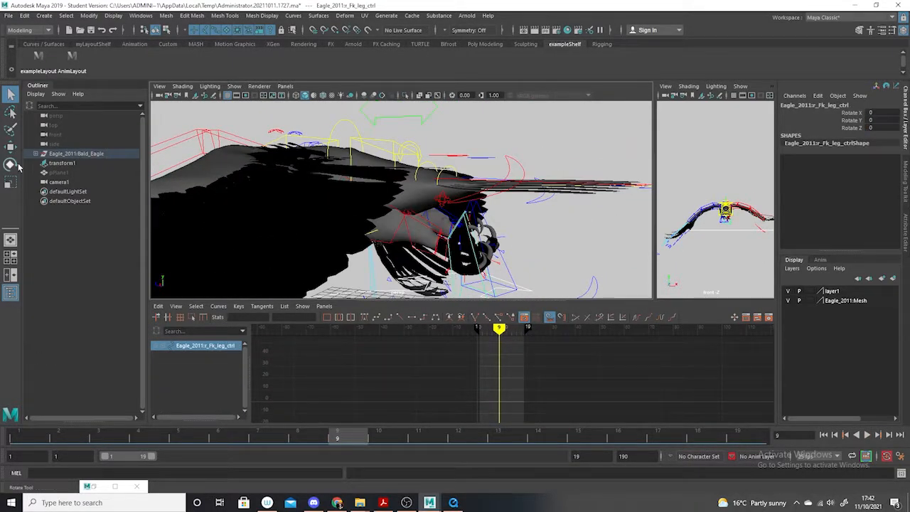
{"action": "left_click", "coordinate": [11, 164]}
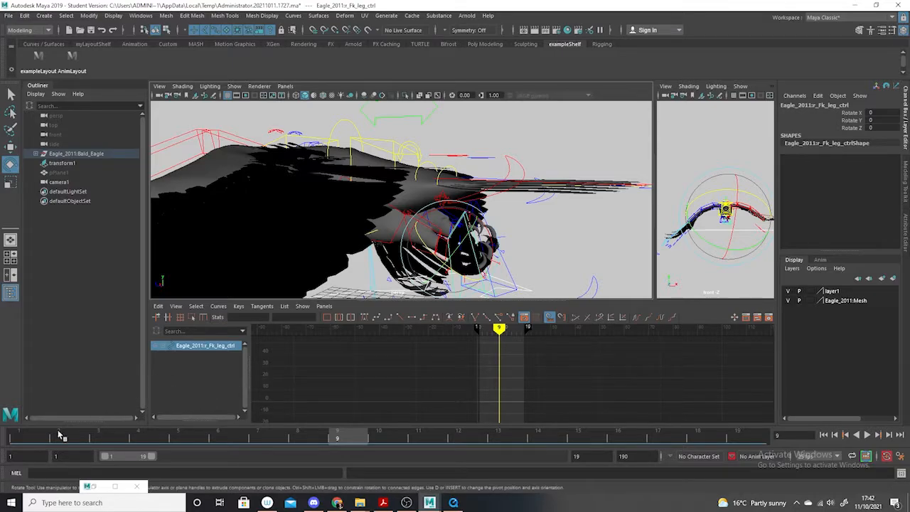
{"action": "mouse_move", "coordinate": [355, 444]}
{"action": "left_mouse_down"}
{"action": "mouse_move", "coordinate": [305, 437]}
{"action": "mouse_move", "coordinate": [342, 438]}
{"action": "left_mouse_up"}
{"action": "right_click", "coordinate": [342, 435]}
{"action": "left_click", "coordinate": [343, 403]}
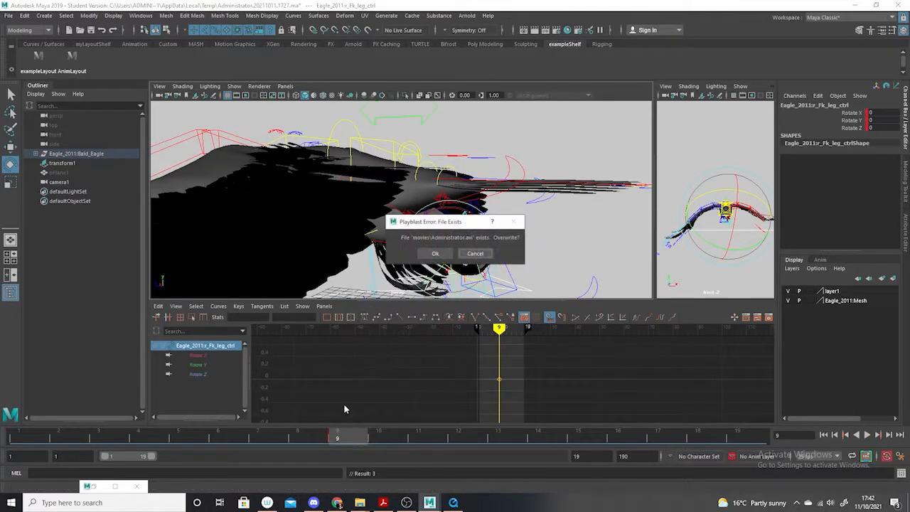
{"action": "left_click", "coordinate": [475, 254]}
{"action": "right_click", "coordinate": [349, 436]}
{"action": "left_click", "coordinate": [388, 367]}
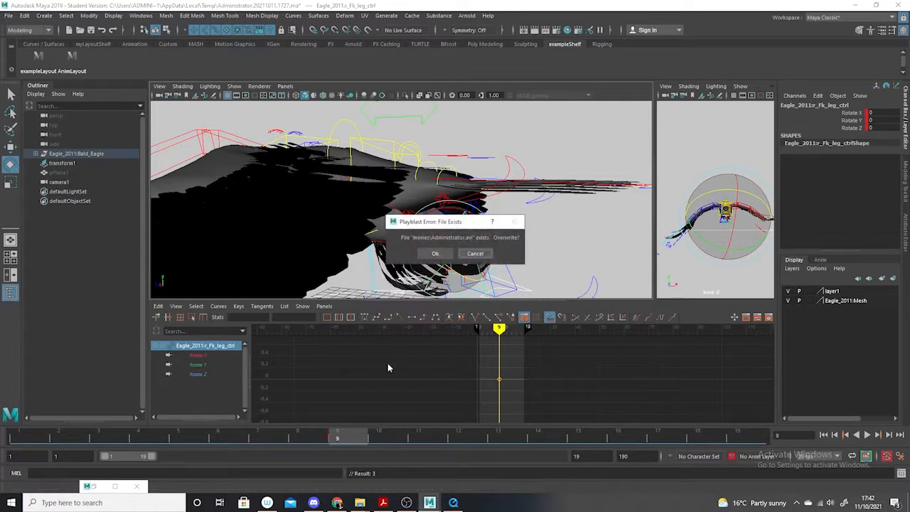
{"action": "left_click", "coordinate": [481, 254]}
- Paste the copied curve onto the right FK leg control's Rotate X channel at frame 9 and set it to cycle to infinity
{"action": "right_click", "coordinate": [335, 435]}
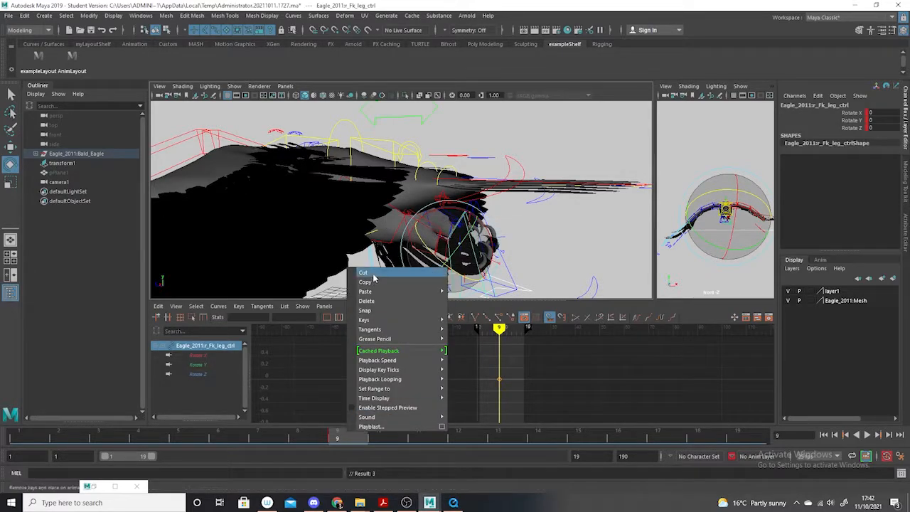
{"action": "mouse_move", "coordinate": [398, 291]}
{"action": "left_click", "coordinate": [484, 300]}
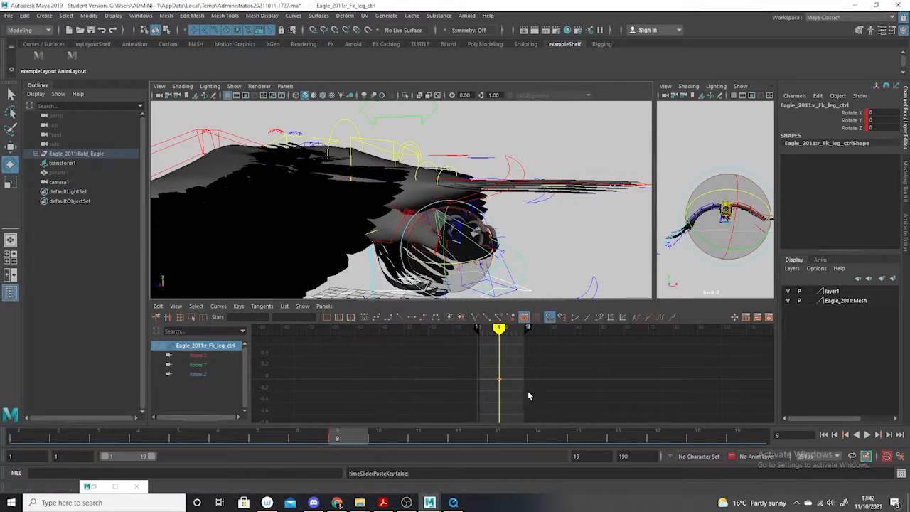
{"action": "left_click", "coordinate": [206, 356]}
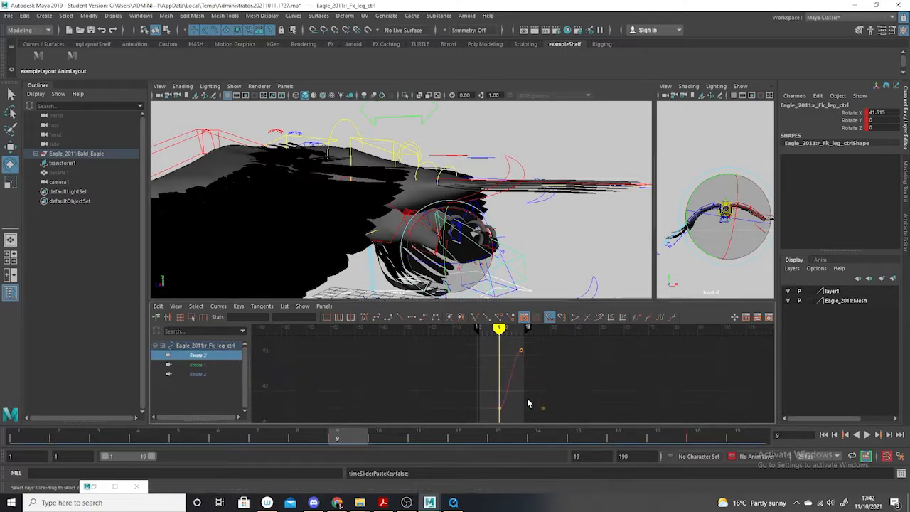
{"action": "left_click", "coordinate": [661, 318]}
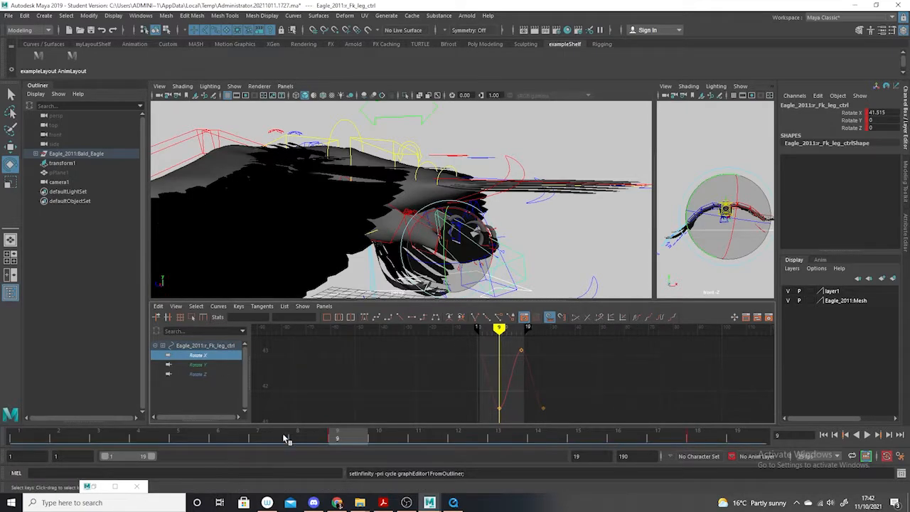
- Scale the values of the right FK leg control's Rotate X curve by about 0.54 and play the animation again
{"action": "key", "text": "alt+v"}
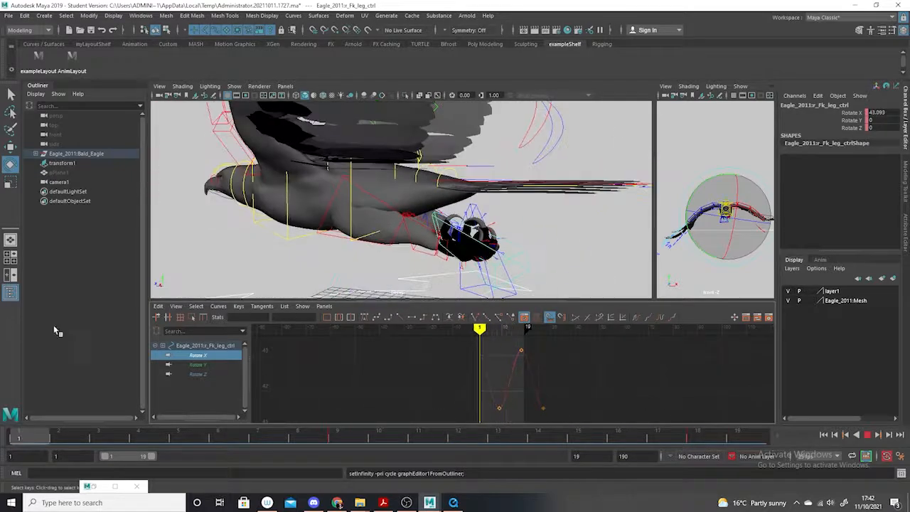
{"action": "key", "text": "alt+v"}
{"action": "right_click_drag", "start_coordinate": [533, 376], "coordinate": [558, 377], "text": "alt+shift"}
{"action": "scroll", "coordinate": [625, 403], "scroll_direction": "down", "scroll_amount": 3}
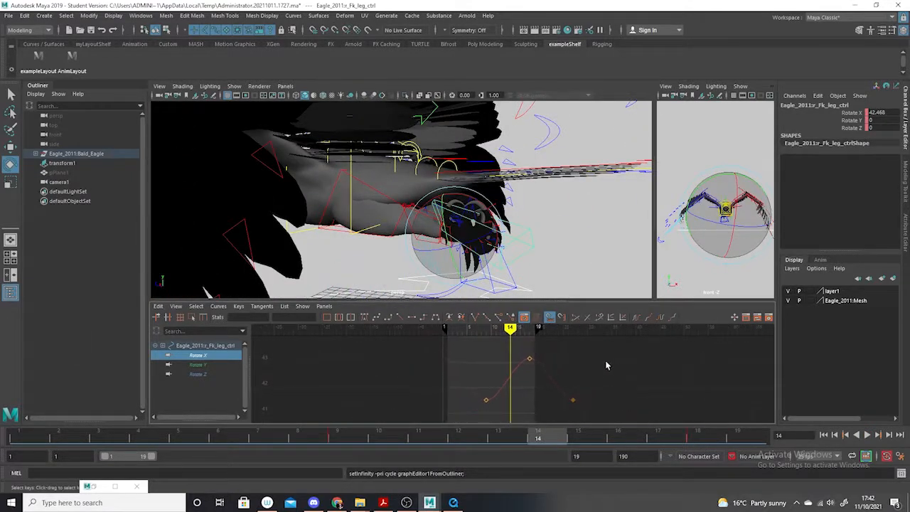
{"action": "left_click_drag", "start_coordinate": [613, 344], "coordinate": [346, 411]}
{"action": "key", "text": "r"}
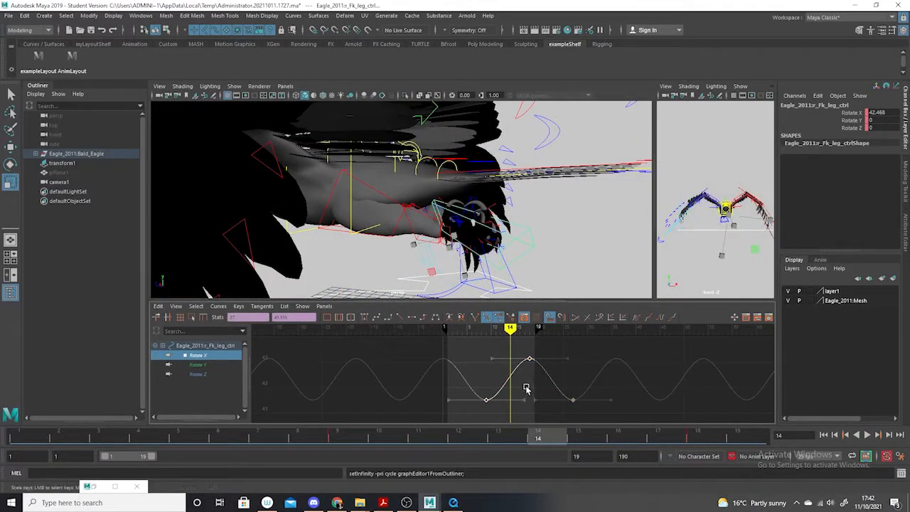
{"action": "middle_click_drag", "start_coordinate": [528, 383], "coordinate": [530, 391]}
{"action": "key", "text": "alt+v"}
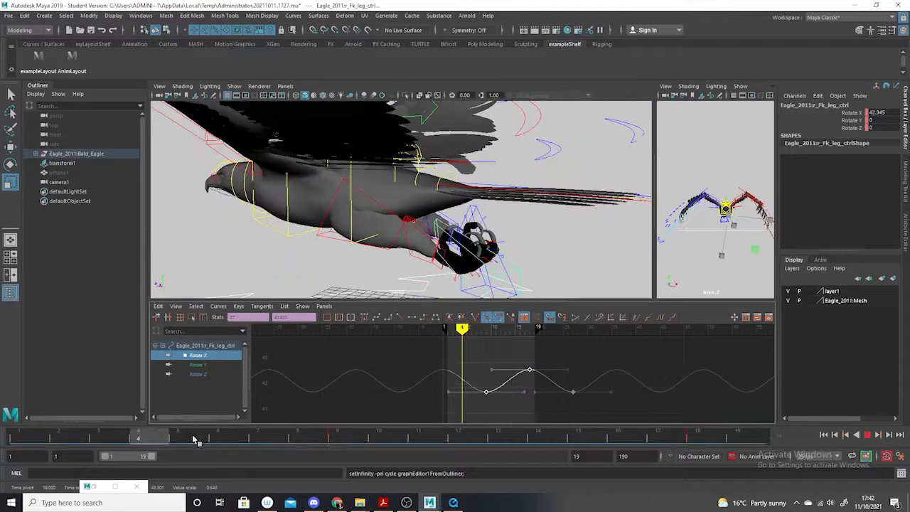